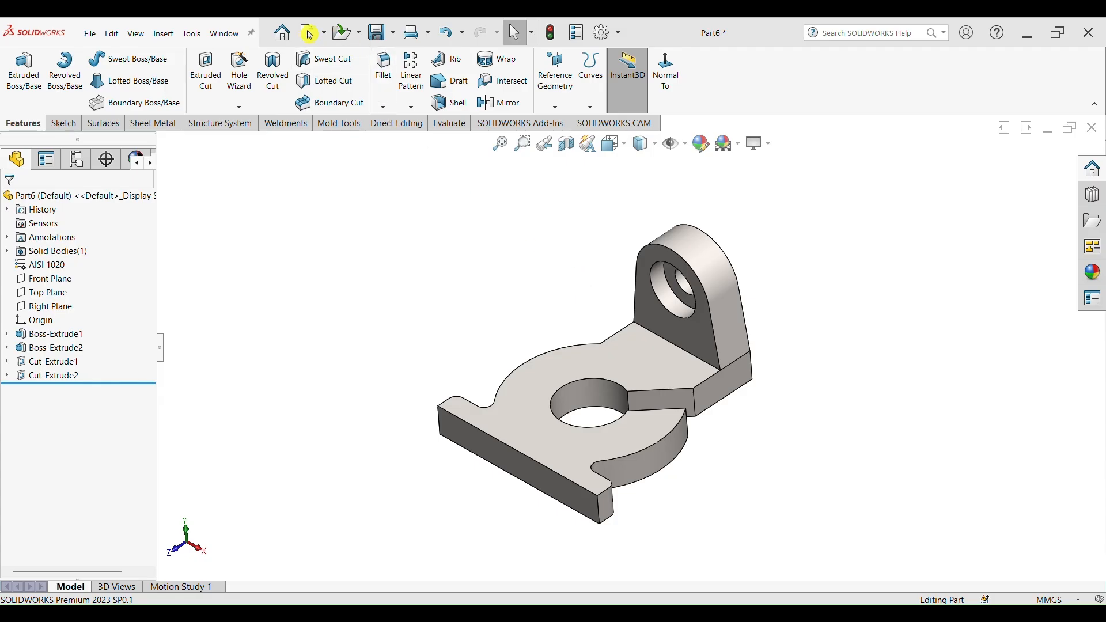
- Start a new part and paste the Exercise #25 reference drawing into the graphics area, resizing and positioning it beside the origin
{"action": "left_click", "coordinate": [310, 33]}
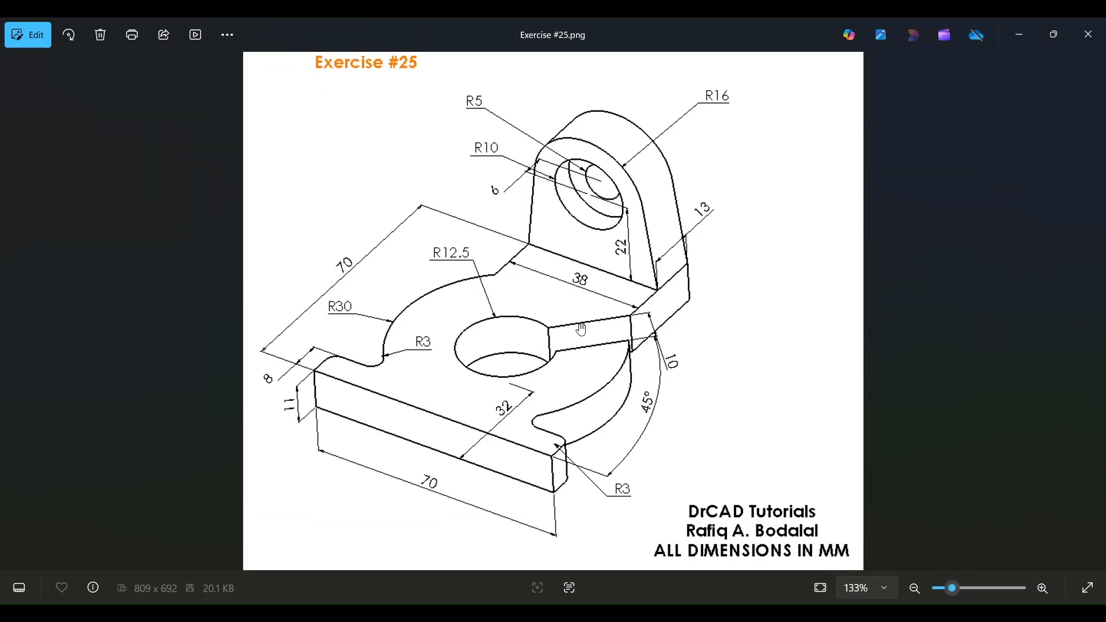
{"action": "key", "text": "ctrl+c"}
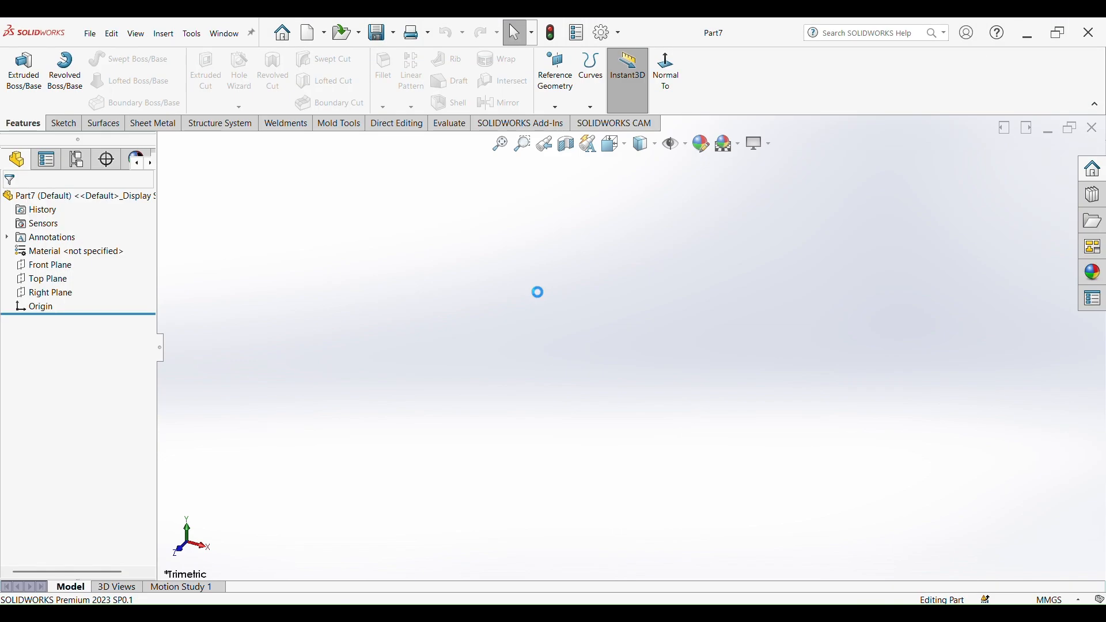
{"action": "key", "text": "ctrl+v"}
{"action": "left_click_drag", "start_coordinate": [278, 308], "coordinate": [486, 381]}
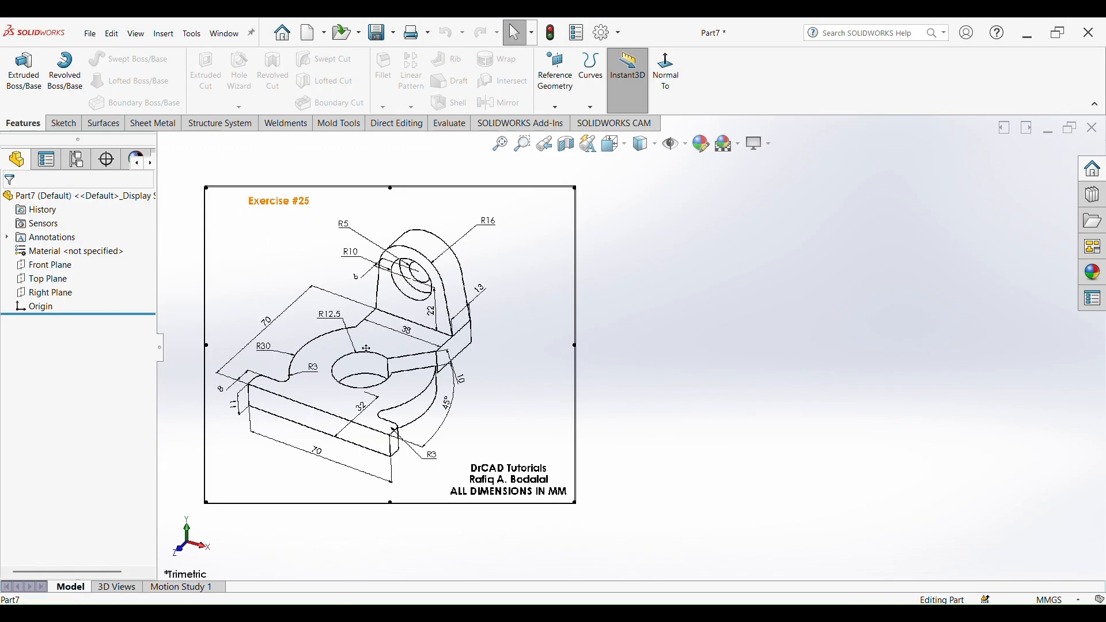
{"action": "scroll", "coordinate": [360, 348], "scroll_direction": "down", "scroll_amount": 2}
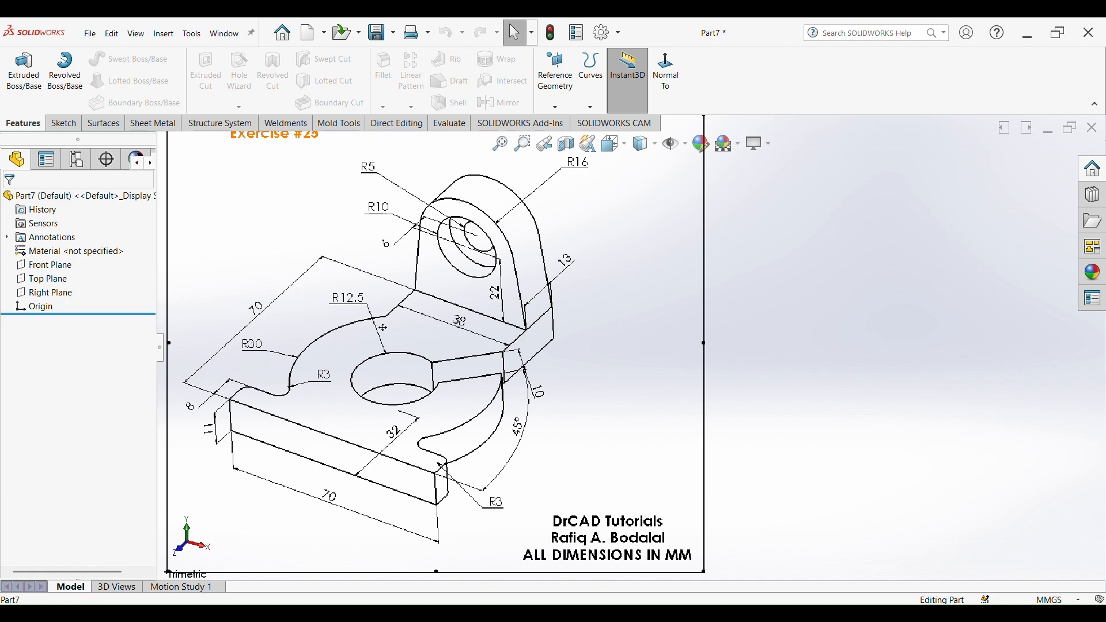
{"action": "scroll", "coordinate": [625, 350], "scroll_direction": "up", "scroll_amount": 3}
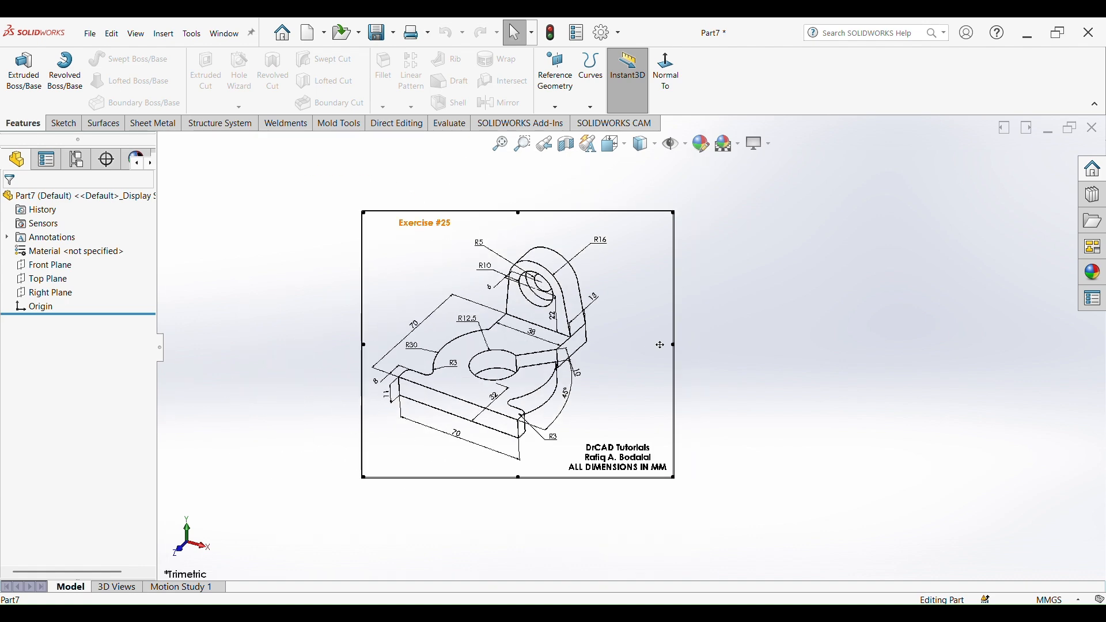
{"action": "left_click_drag", "start_coordinate": [556, 364], "coordinate": [468, 364]}
- Open a sketch on the Top Plane and draw a circle centred on the origin, about 48 mm radius
{"action": "left_click", "coordinate": [60, 281]}
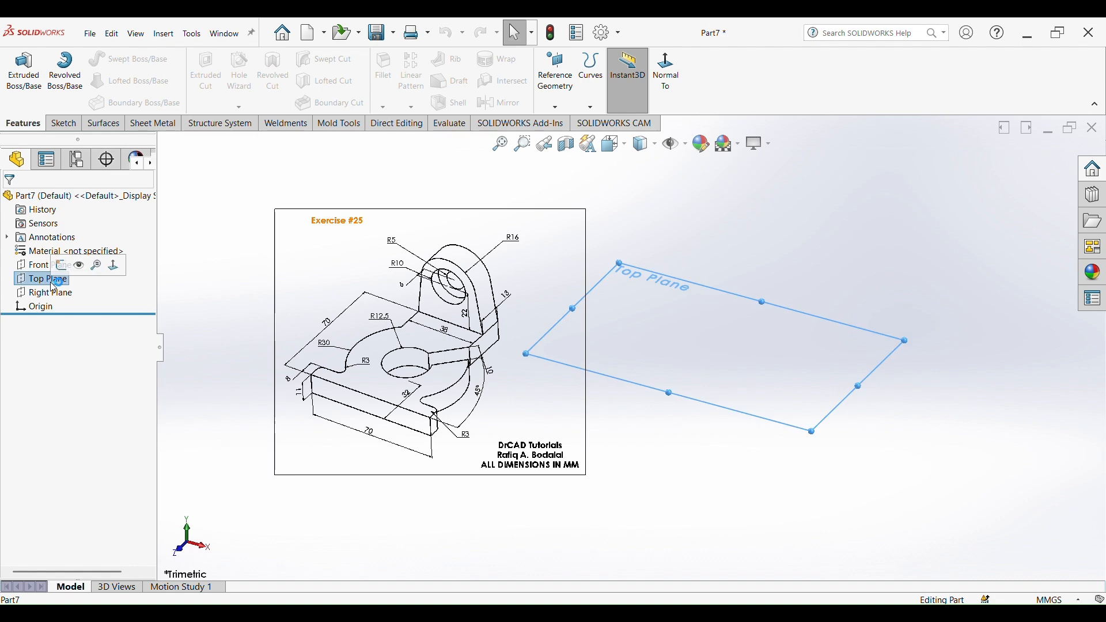
{"action": "left_click", "coordinate": [55, 263]}
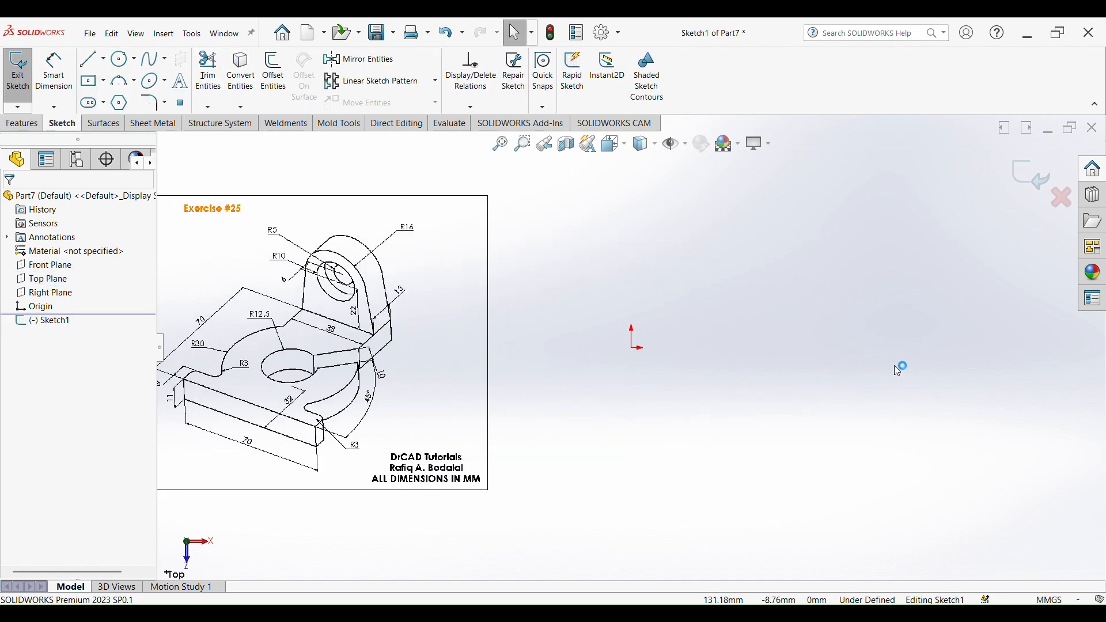
{"action": "key", "text": "s"}
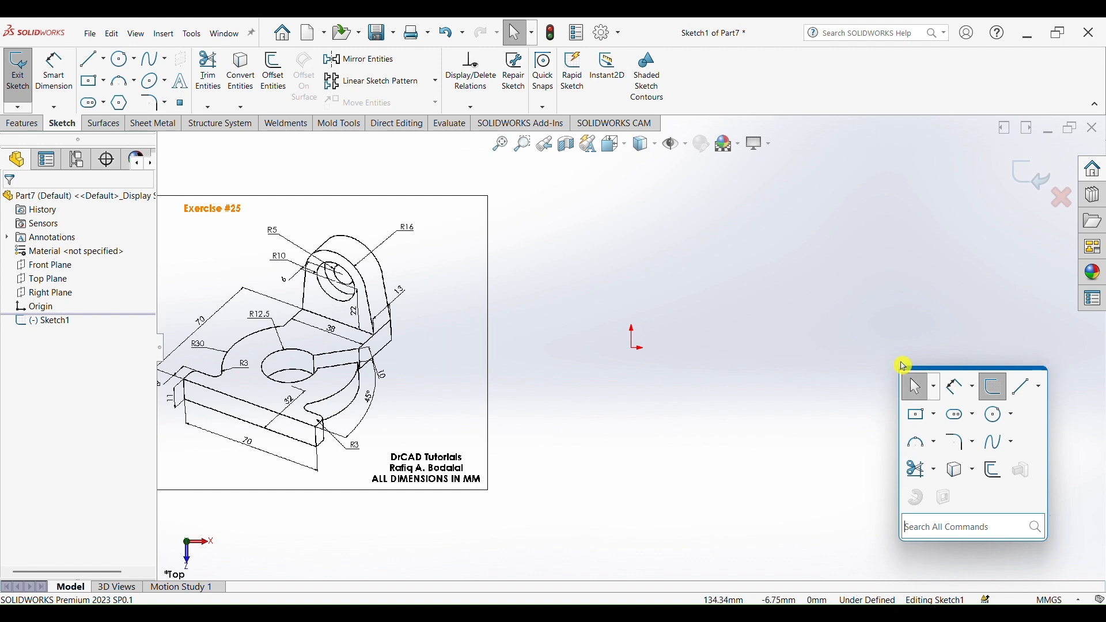
{"action": "left_click", "coordinate": [993, 421]}
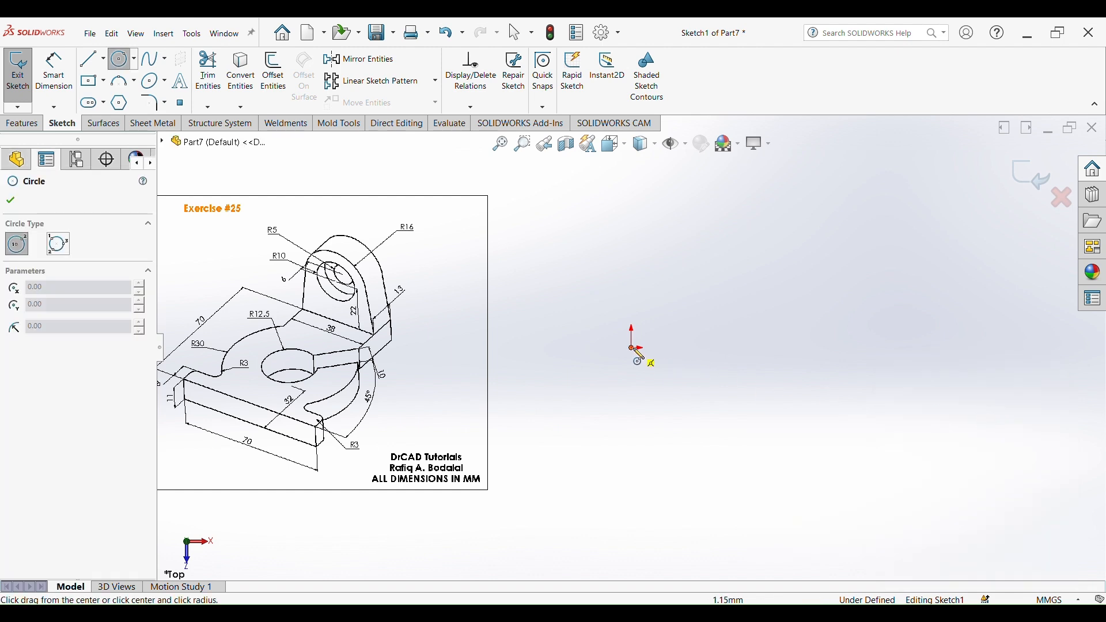
{"action": "left_click", "coordinate": [635, 350]}
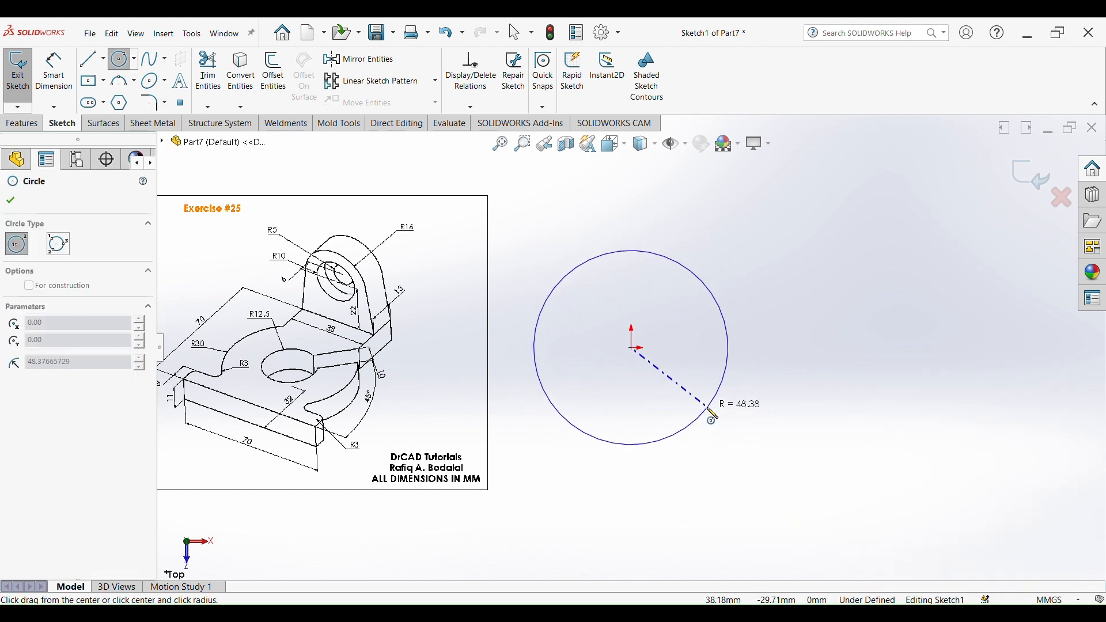
{"action": "left_click", "coordinate": [713, 416]}
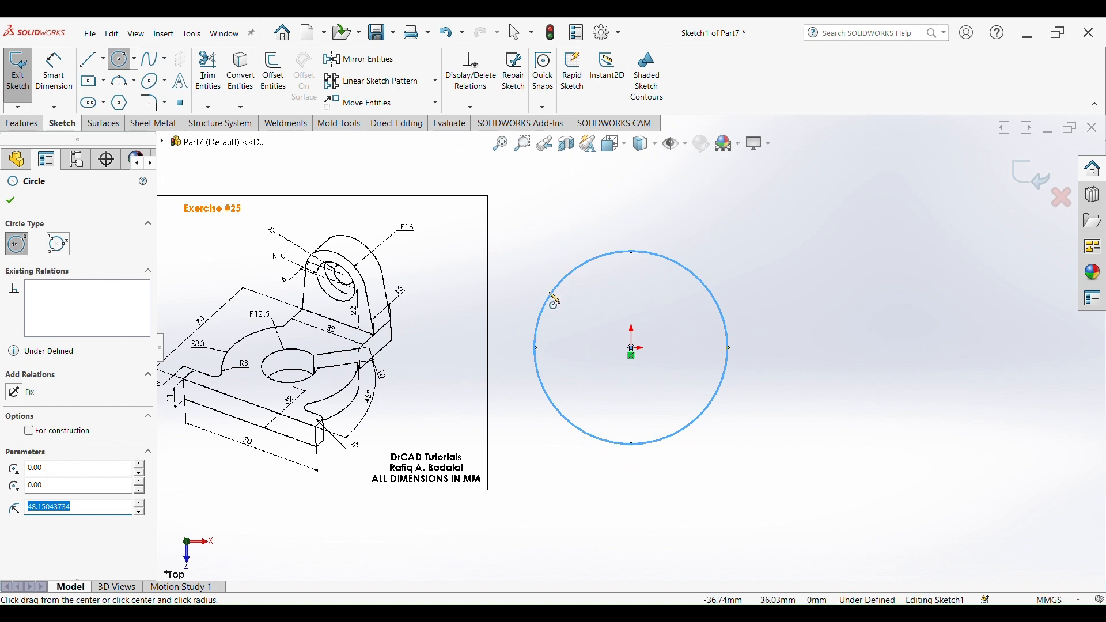
- Dimension the circle's diameter as 60 mm
{"action": "scroll", "coordinate": [320, 374], "scroll_direction": "down", "scroll_amount": 3}
{"action": "key", "text": "z"}
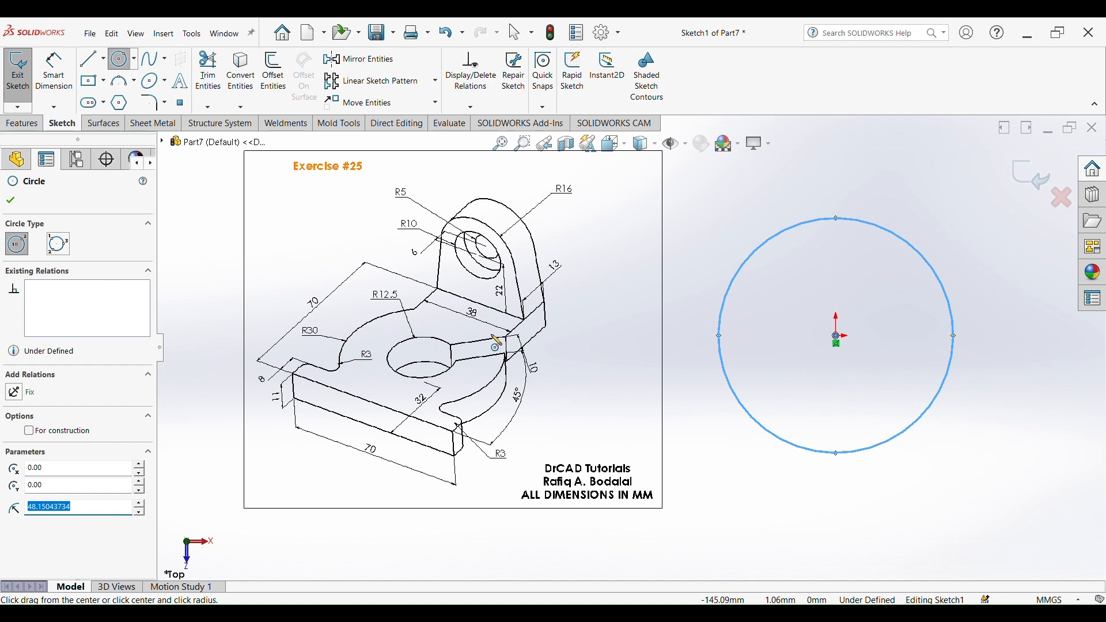
{"action": "scroll", "coordinate": [340, 319], "scroll_direction": "down", "scroll_amount": 5}
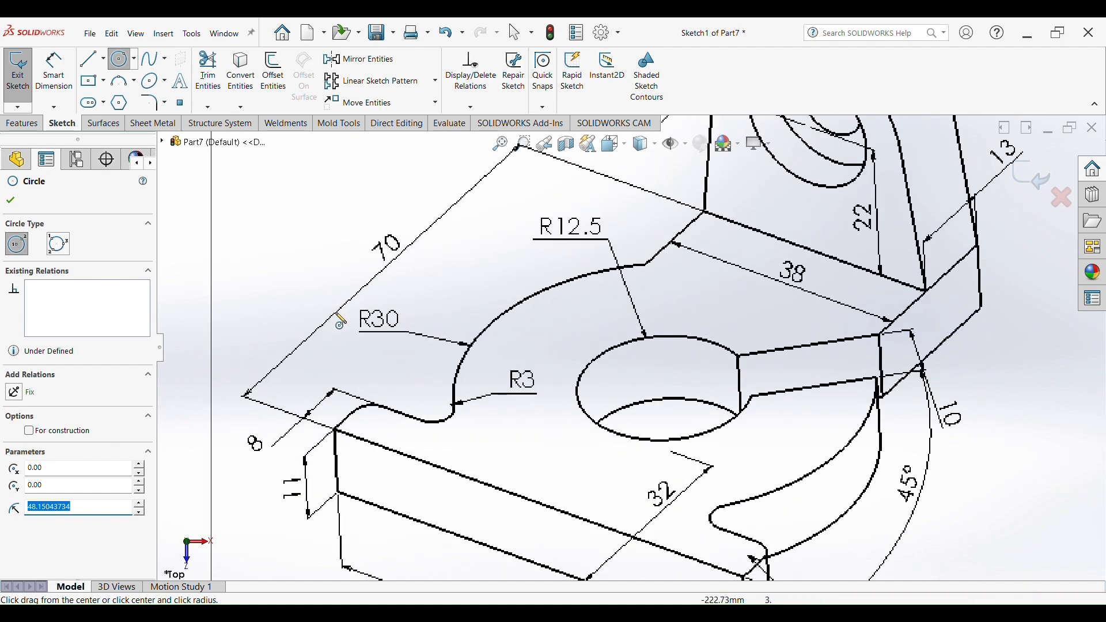
{"action": "scroll", "coordinate": [739, 367], "scroll_direction": "up", "scroll_amount": 9}
{"action": "scroll", "coordinate": [905, 326], "scroll_direction": "down", "scroll_amount": 4}
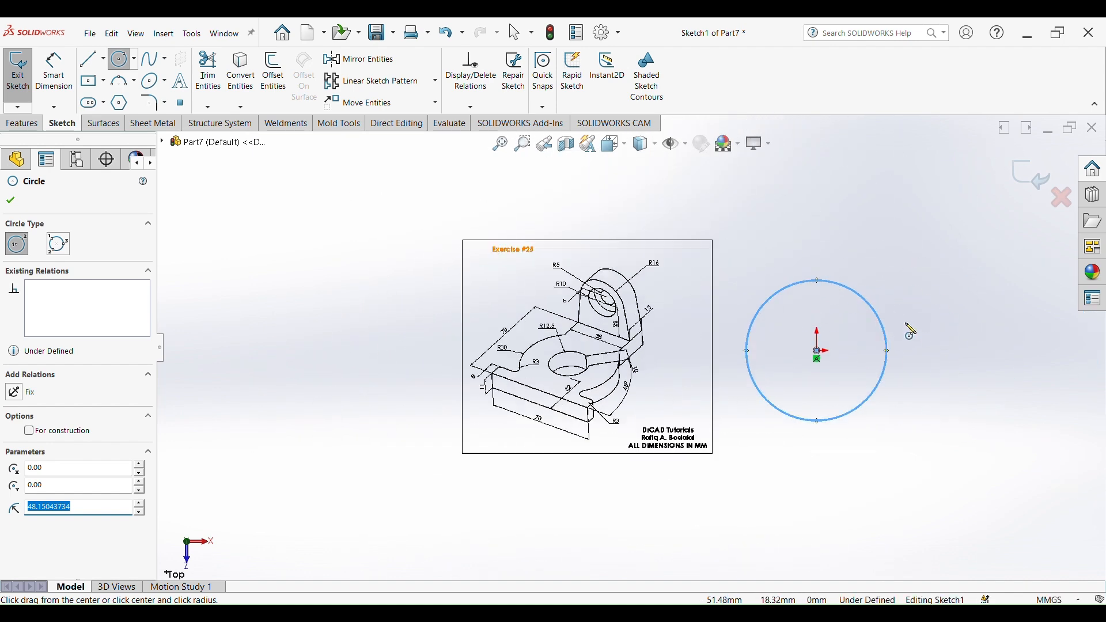
{"action": "right_click_drag", "start_coordinate": [939, 376], "coordinate": [943, 261]}
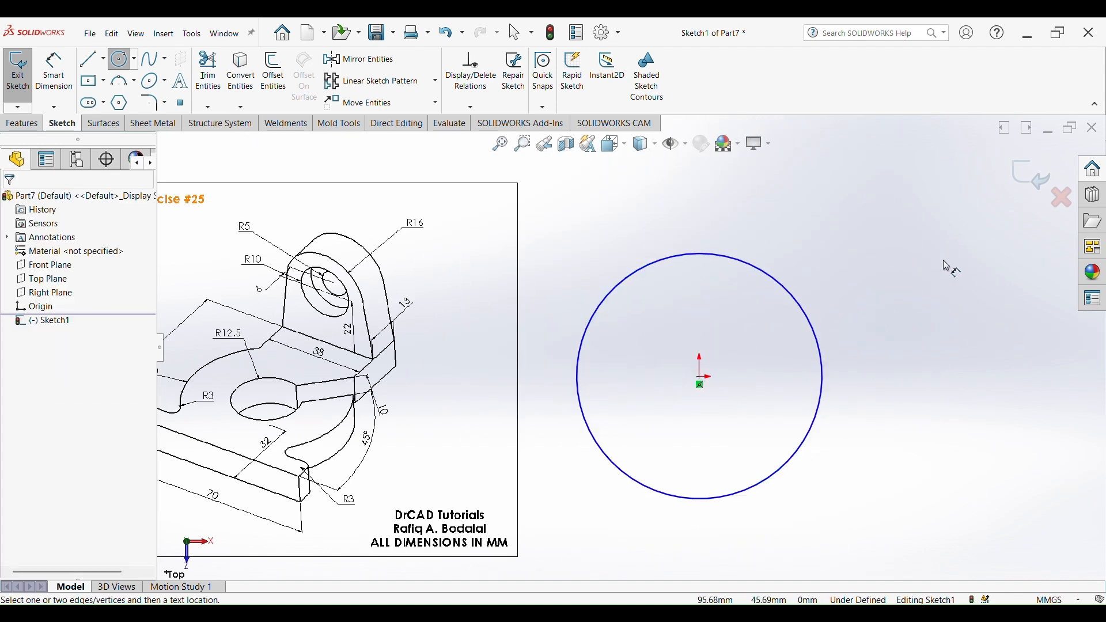
{"action": "left_click", "coordinate": [799, 299]}
{"action": "left_click", "coordinate": [919, 213]}
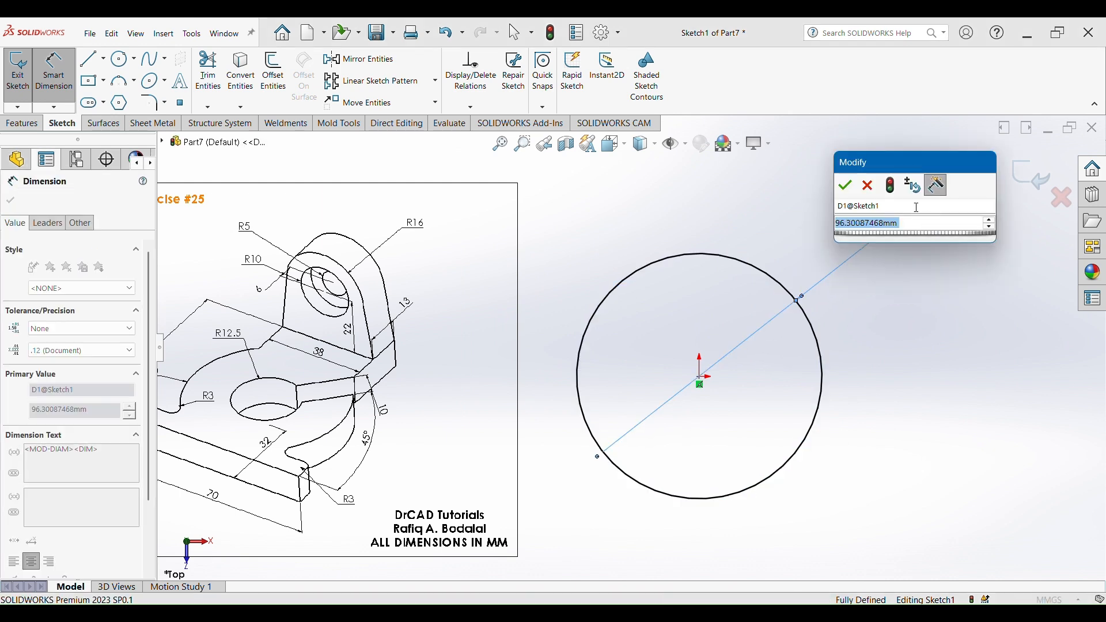
{"action": "type", "text": "60"}
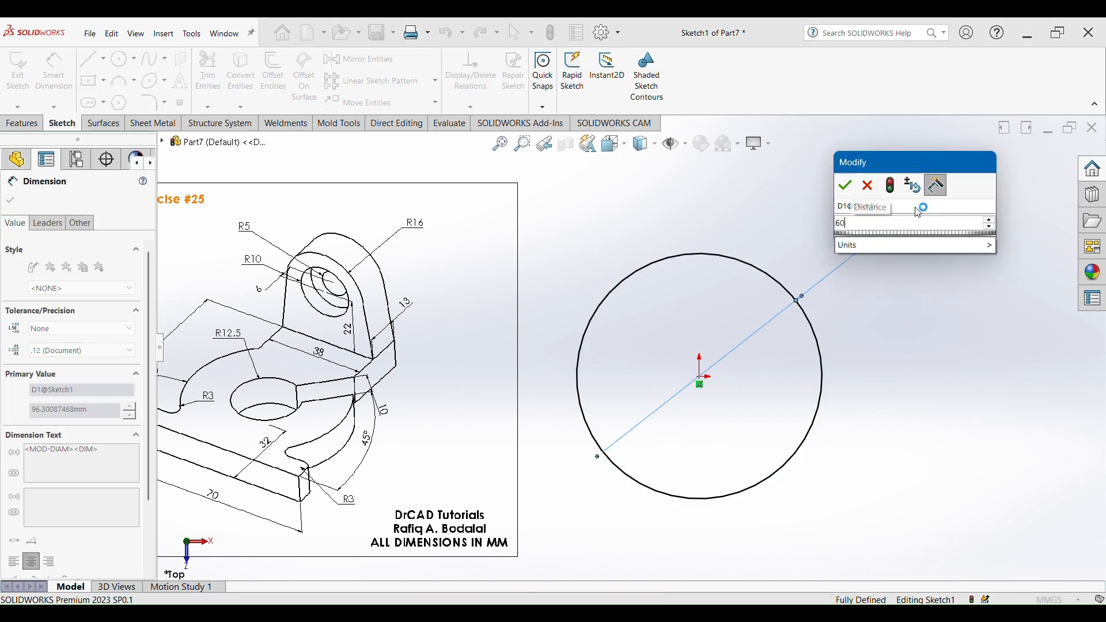
{"action": "key", "text": "Return"}
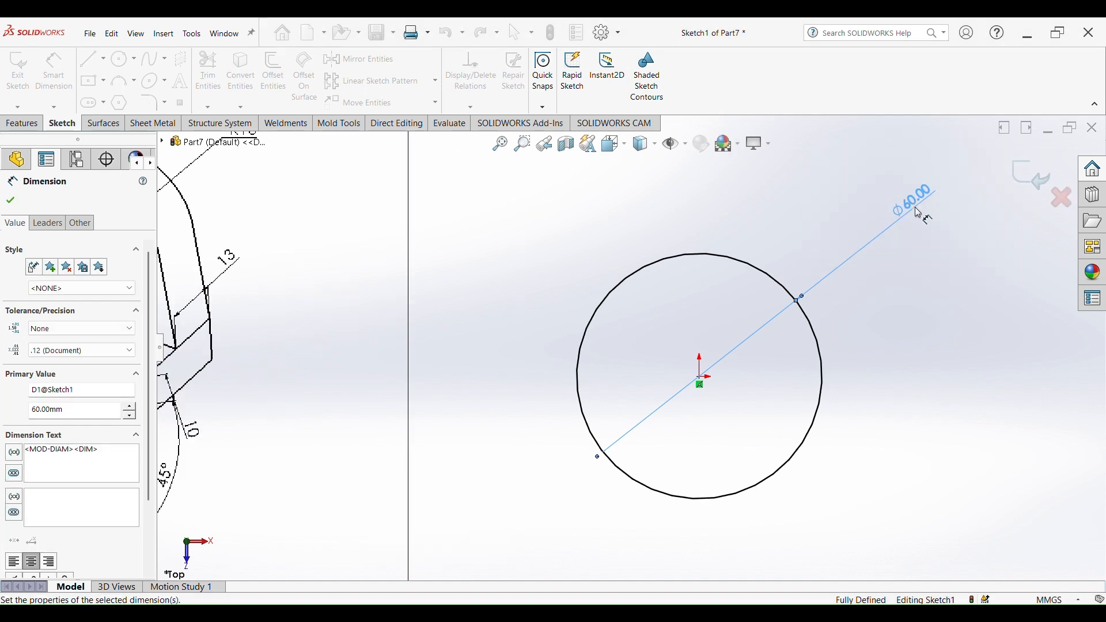
- Draw a horizontal line about 85 mm long below the circle
{"action": "scroll", "coordinate": [397, 391], "scroll_direction": "down", "scroll_amount": 2}
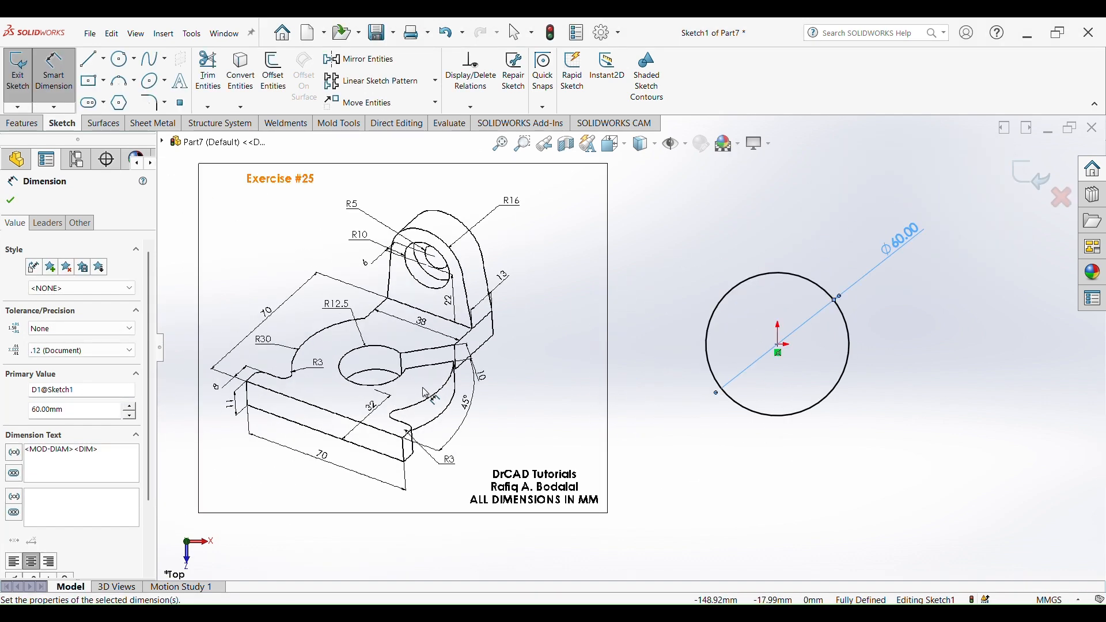
{"action": "scroll", "coordinate": [318, 399], "scroll_direction": "down", "scroll_amount": 1}
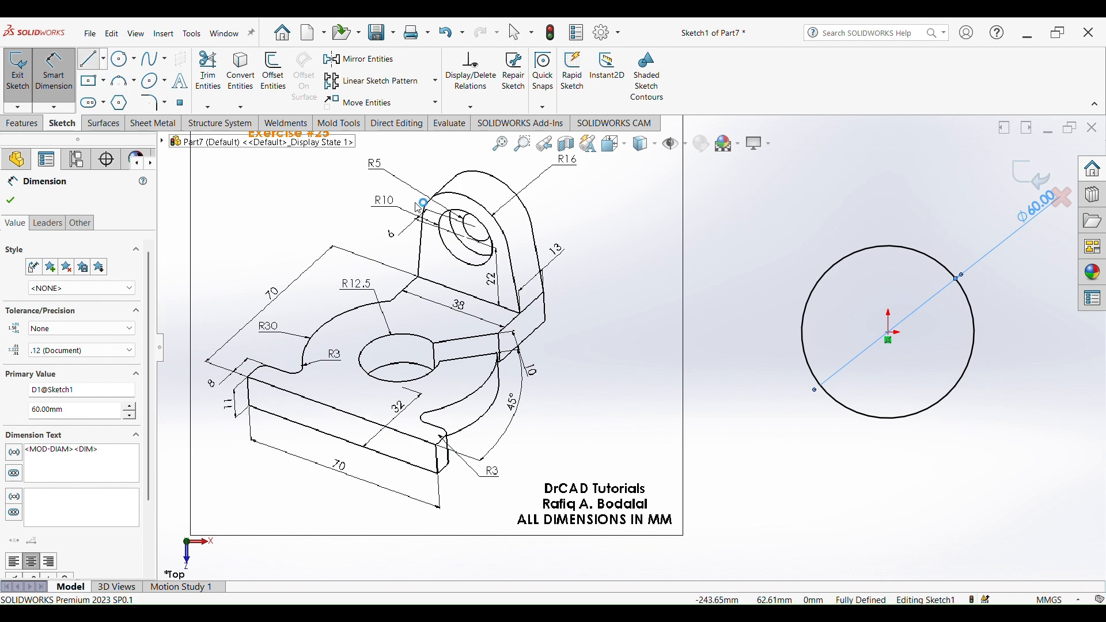
{"action": "left_click", "coordinate": [90, 59]}
{"action": "left_click", "coordinate": [777, 444]}
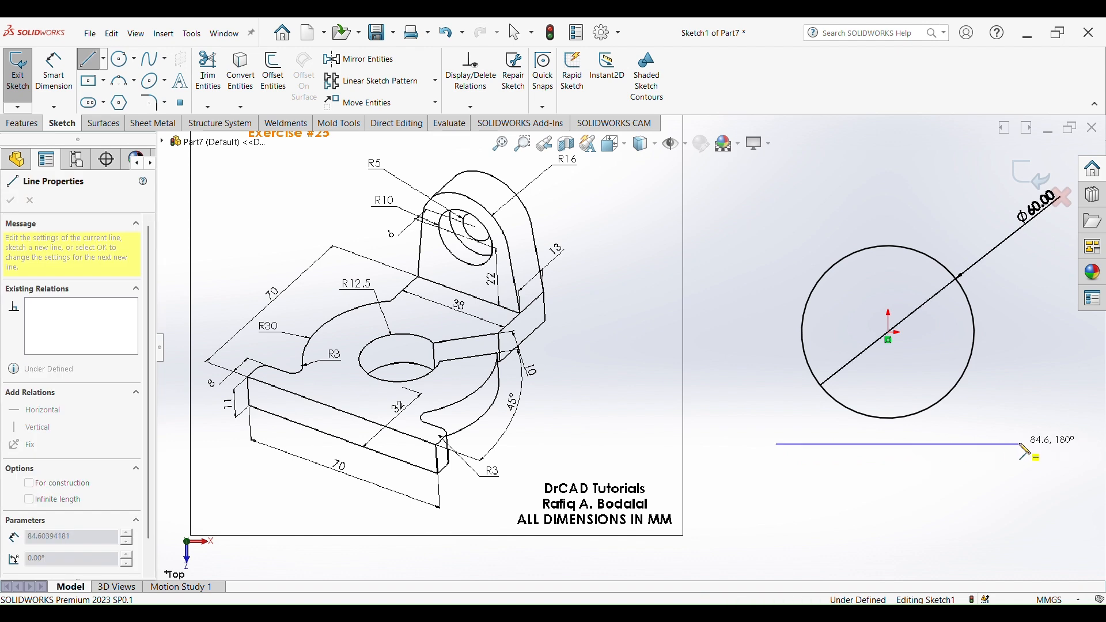
{"action": "double_click", "coordinate": [1021, 444]}
{"action": "key", "text": "Escape"}
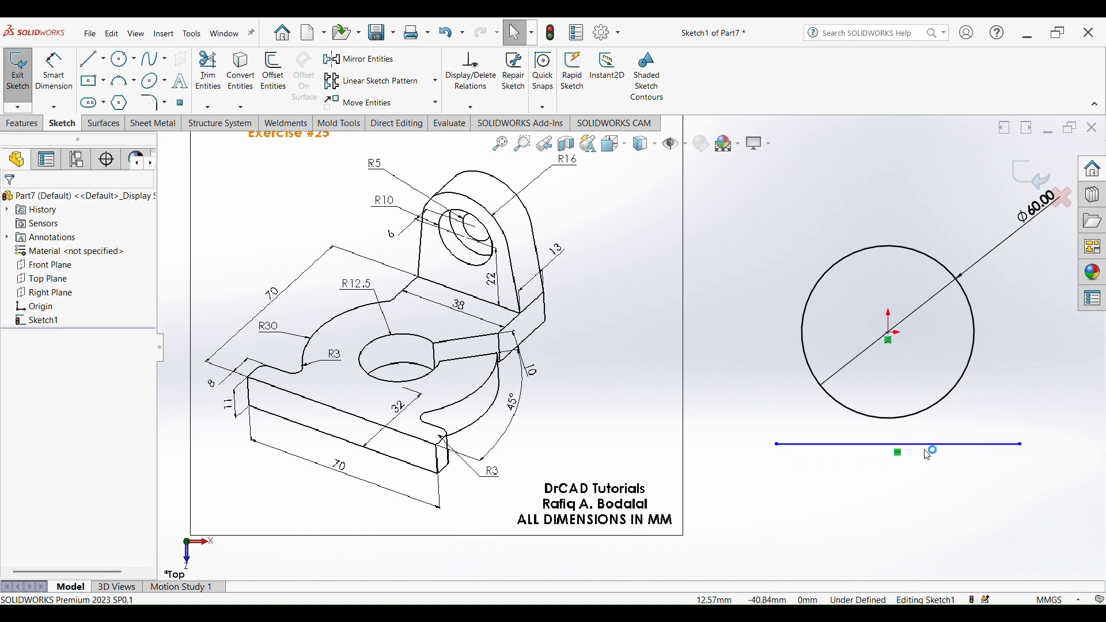
- Add a vertical relation between the circle's centre and the line's midpoint
{"action": "left_click", "coordinate": [889, 334]}
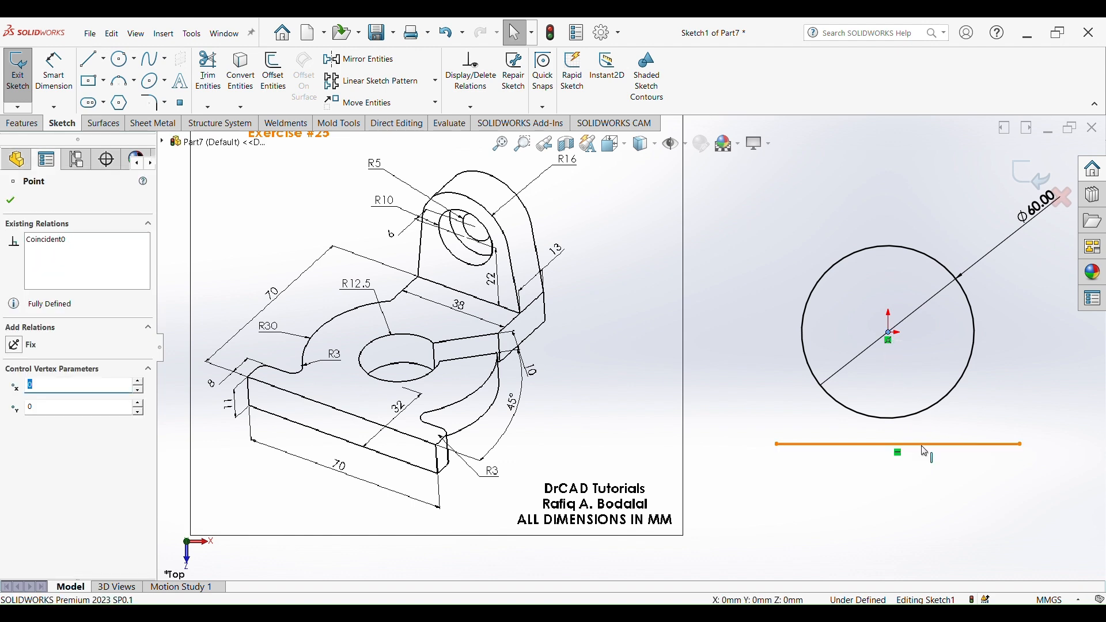
{"action": "left_click", "coordinate": [899, 444], "text": "ctrl"}
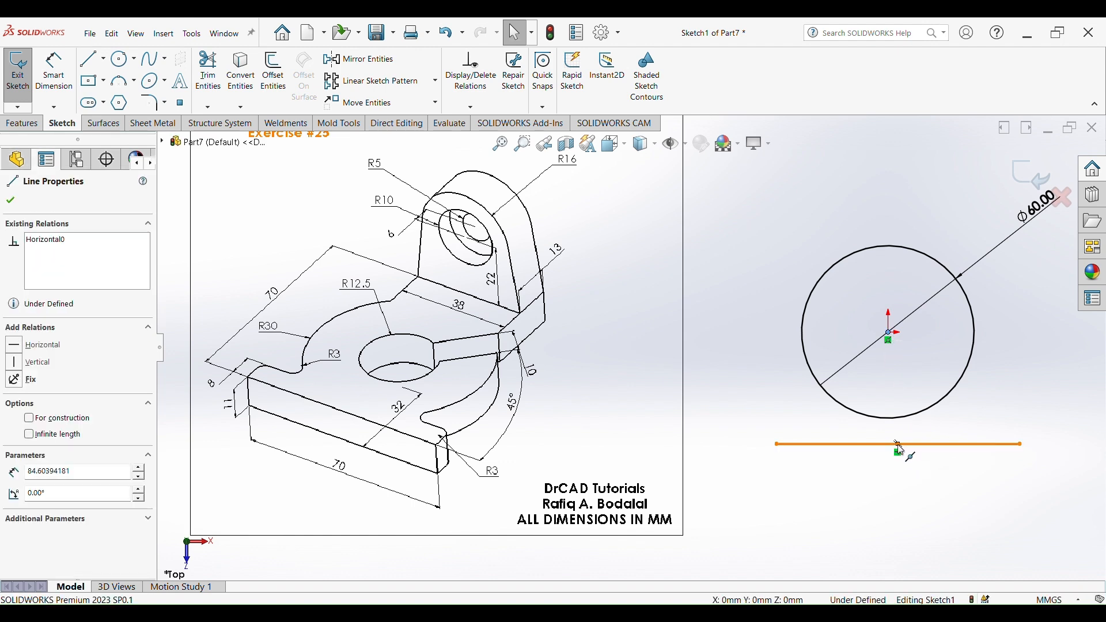
{"action": "left_click", "coordinate": [27, 426]}
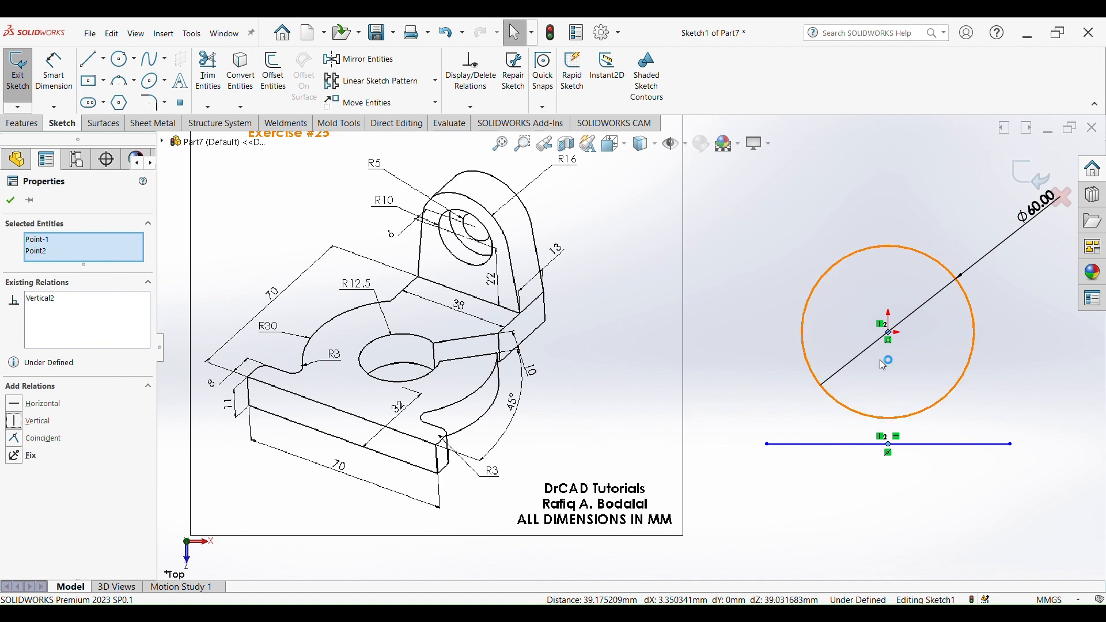
{"action": "scroll", "coordinate": [977, 411], "scroll_direction": "up", "scroll_amount": 2}
{"action": "scroll", "coordinate": [840, 397], "scroll_direction": "down", "scroll_amount": 2}
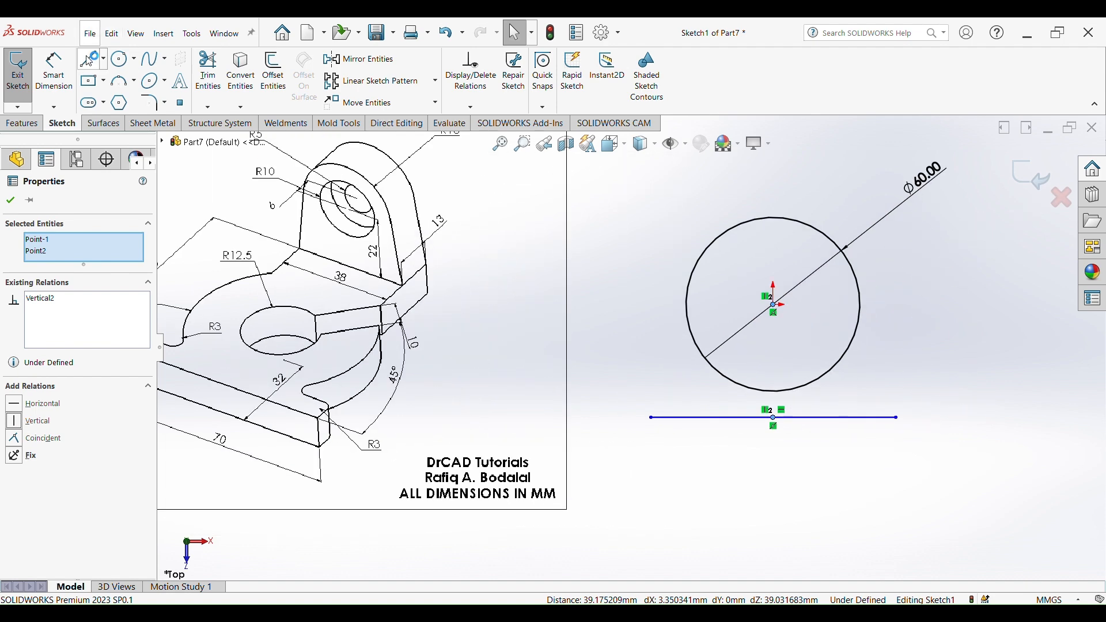
- Dimension the distance from the circle's centre to the horizontal line as 32 mm
{"action": "left_click", "coordinate": [63, 87]}
{"action": "scroll", "coordinate": [475, 403], "scroll_direction": "up", "scroll_amount": 2}
{"action": "scroll", "coordinate": [475, 403], "scroll_direction": "down", "scroll_amount": 5}
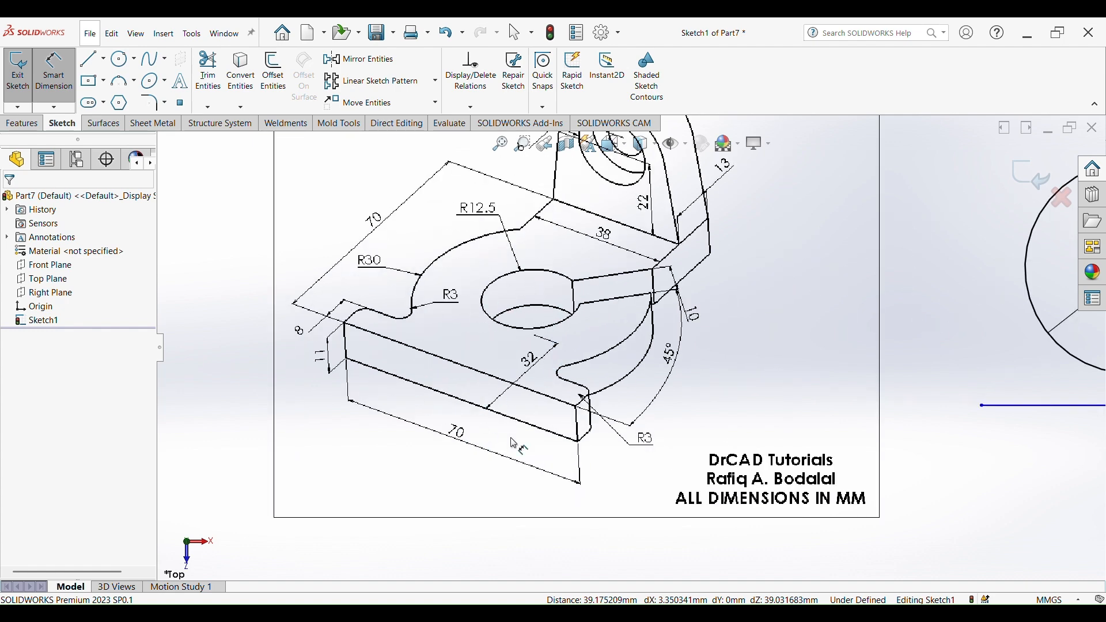
{"action": "scroll", "coordinate": [841, 429], "scroll_direction": "up", "scroll_amount": 3}
{"action": "scroll", "coordinate": [824, 346], "scroll_direction": "down", "scroll_amount": 3}
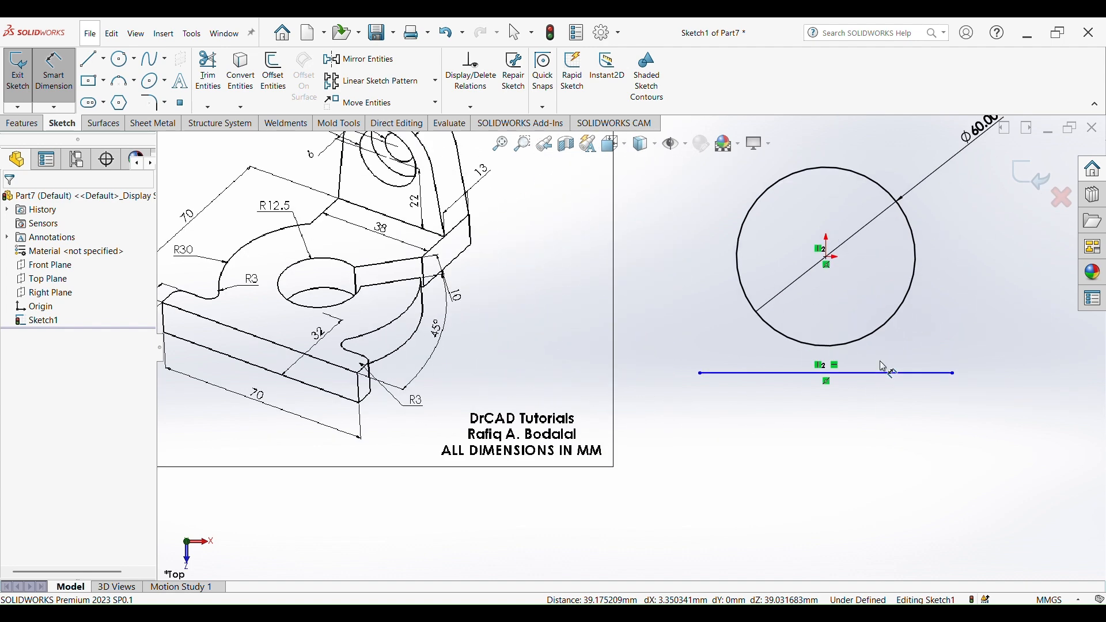
{"action": "left_click", "coordinate": [827, 258]}
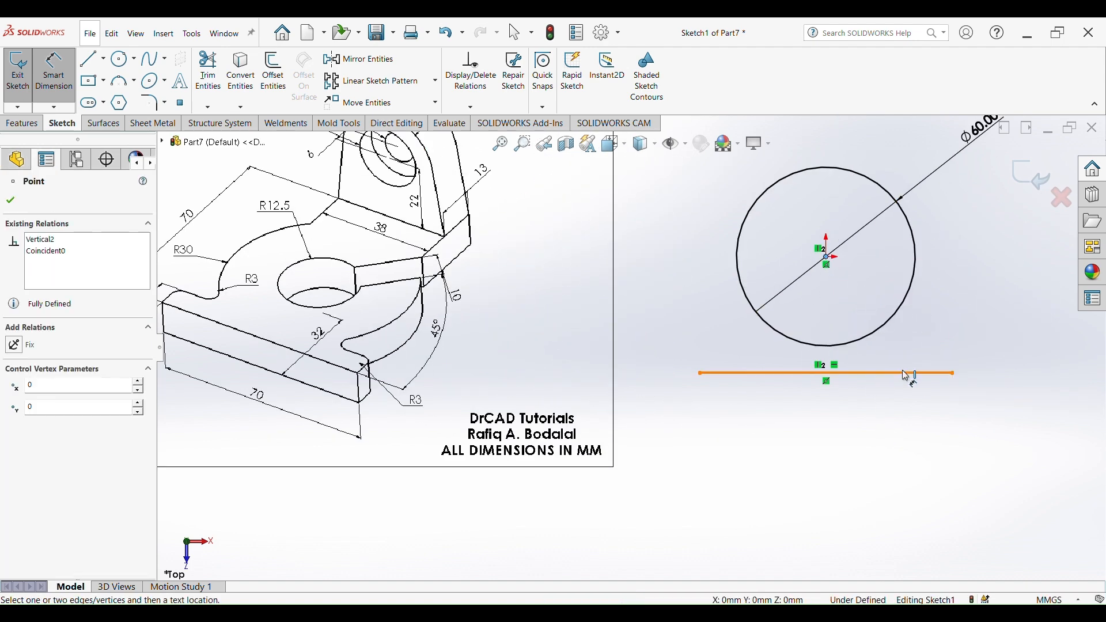
{"action": "left_click", "coordinate": [907, 373]}
{"action": "left_click", "coordinate": [996, 309]}
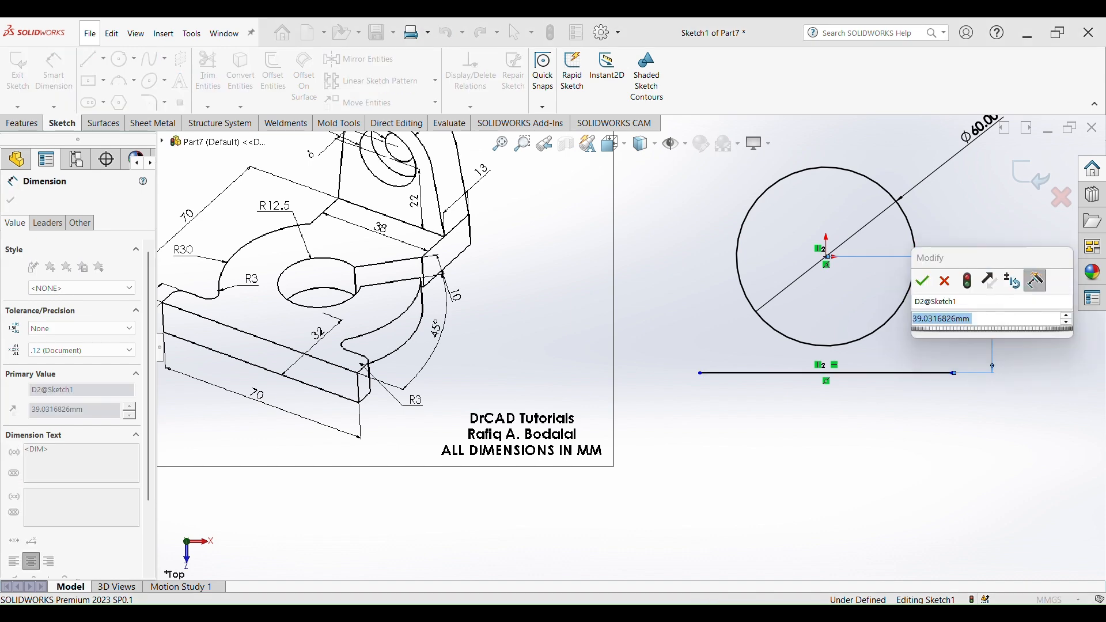
{"action": "type", "text": "32"}
{"action": "key", "text": "Return"}
- Dimension the horizontal line's length as 70 mm
{"action": "scroll", "coordinate": [625, 288], "scroll_direction": "up", "scroll_amount": 2}
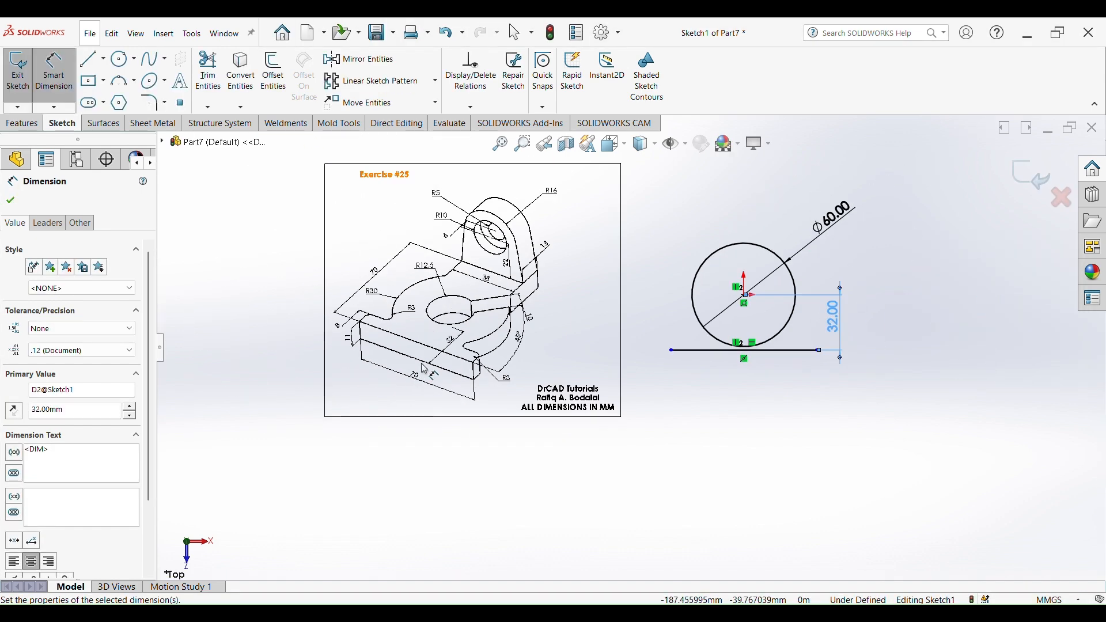
{"action": "scroll", "coordinate": [419, 347], "scroll_direction": "down", "scroll_amount": 4}
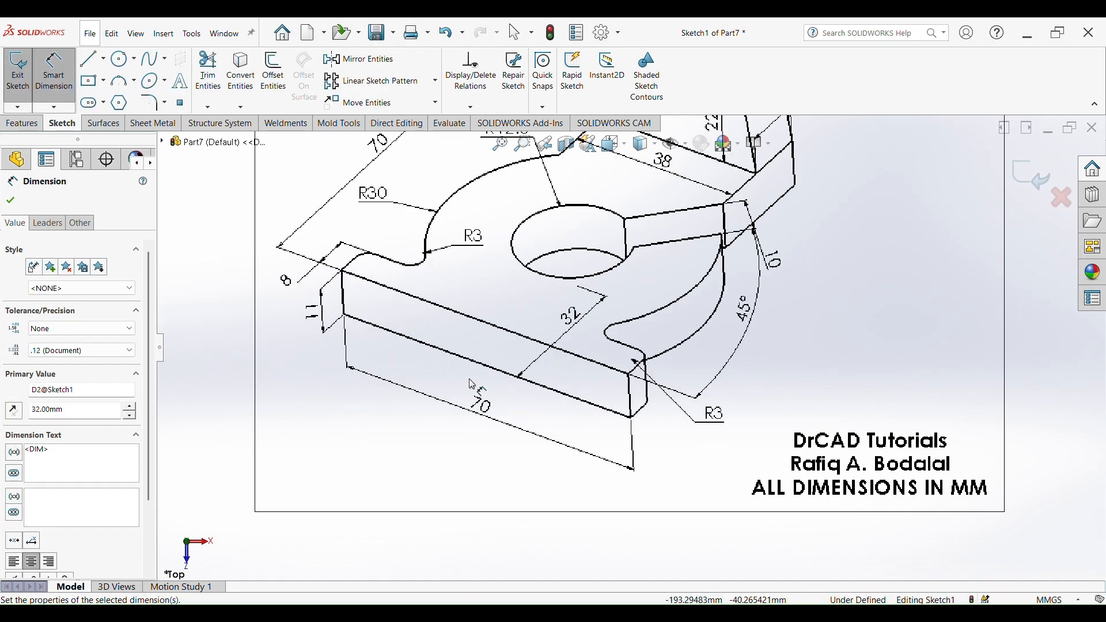
{"action": "scroll", "coordinate": [472, 391], "scroll_direction": "up", "scroll_amount": 4}
{"action": "scroll", "coordinate": [881, 346], "scroll_direction": "down", "scroll_amount": 3}
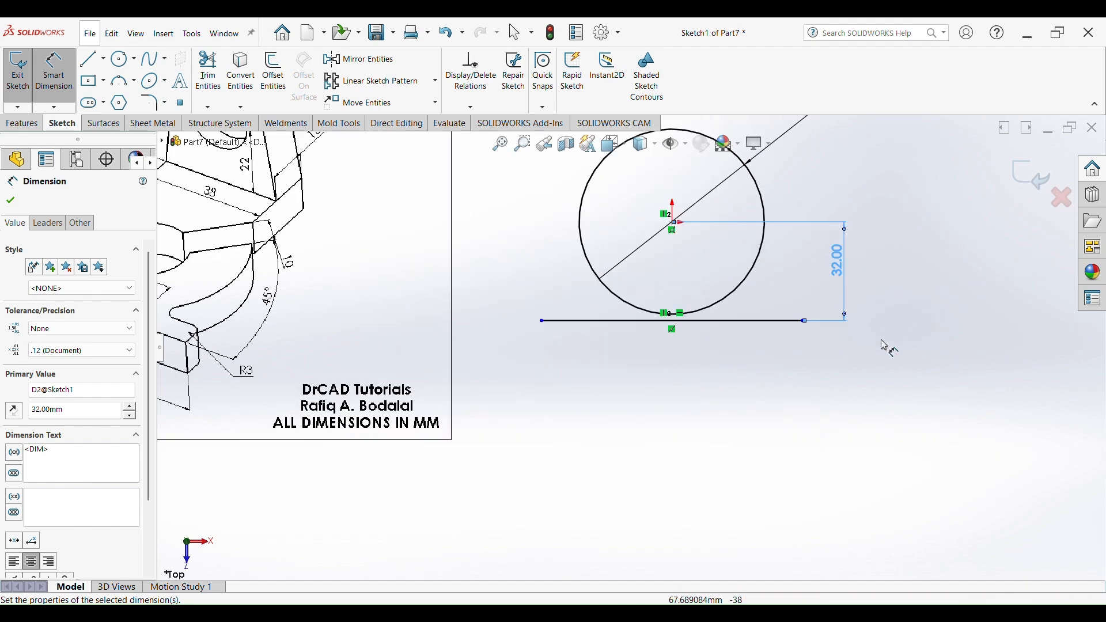
{"action": "left_click", "coordinate": [729, 323]}
{"action": "left_click", "coordinate": [679, 425]}
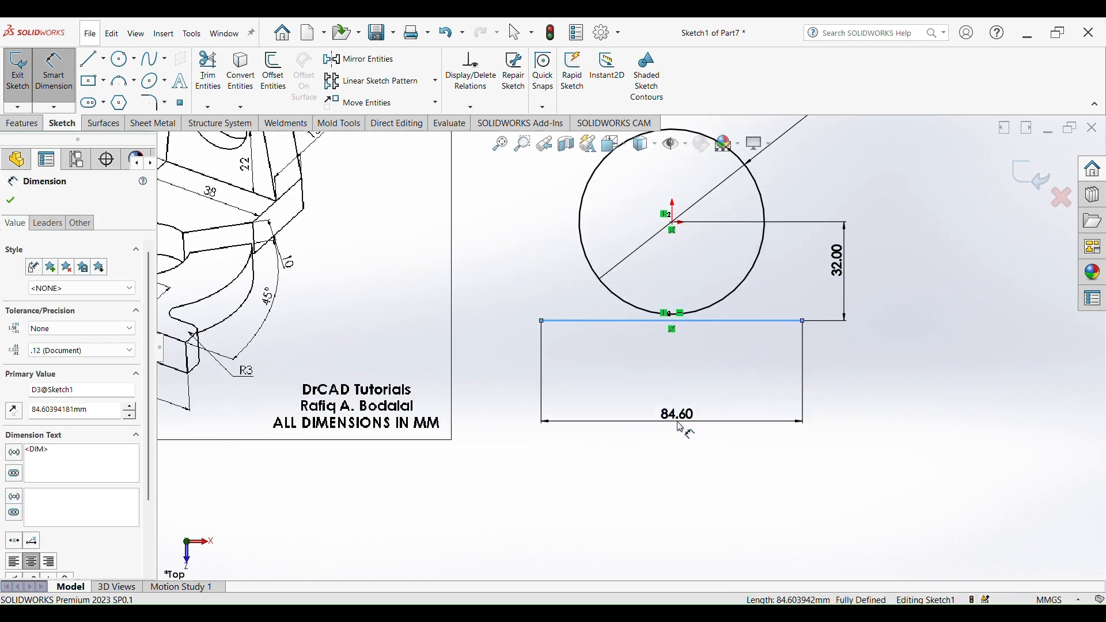
{"action": "type", "text": "70"}
{"action": "key", "text": "Return"}
{"action": "scroll", "coordinate": [688, 364], "scroll_direction": "up", "scroll_amount": 1}
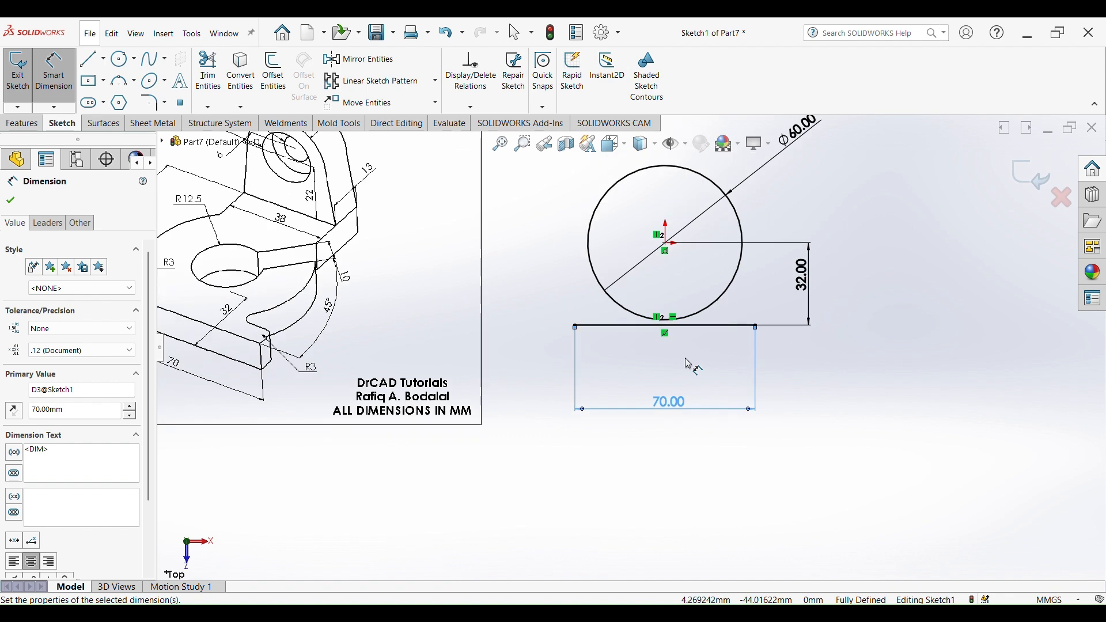
- Offset the 70 mm horizontal line 8 mm toward the circle using Offset Entities with reverse direction
{"action": "scroll", "coordinate": [685, 369], "scroll_direction": "up", "scroll_amount": 3}
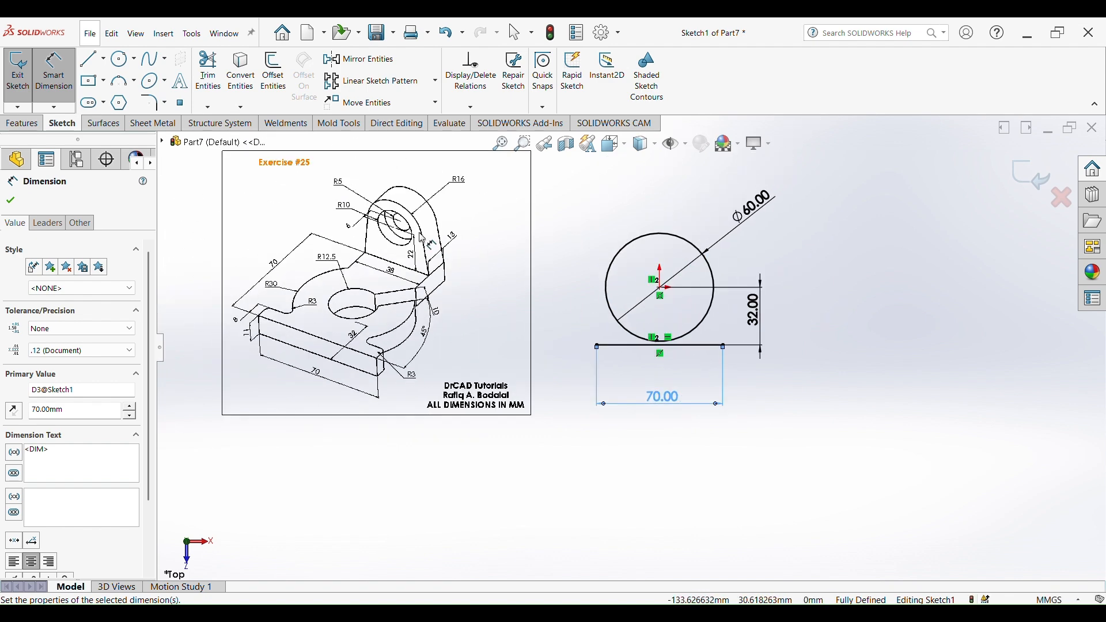
{"action": "key", "text": "Escape"}
{"action": "key", "text": "Escape"}
{"action": "left_click", "coordinate": [273, 72]}
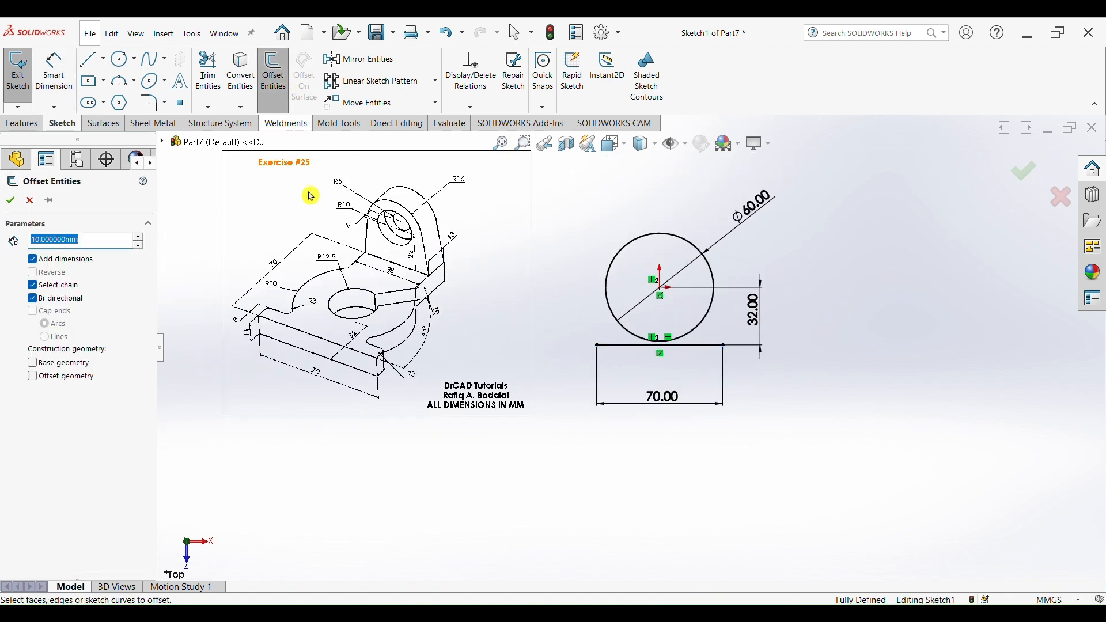
{"action": "scroll", "coordinate": [262, 326], "scroll_direction": "down", "scroll_amount": 3}
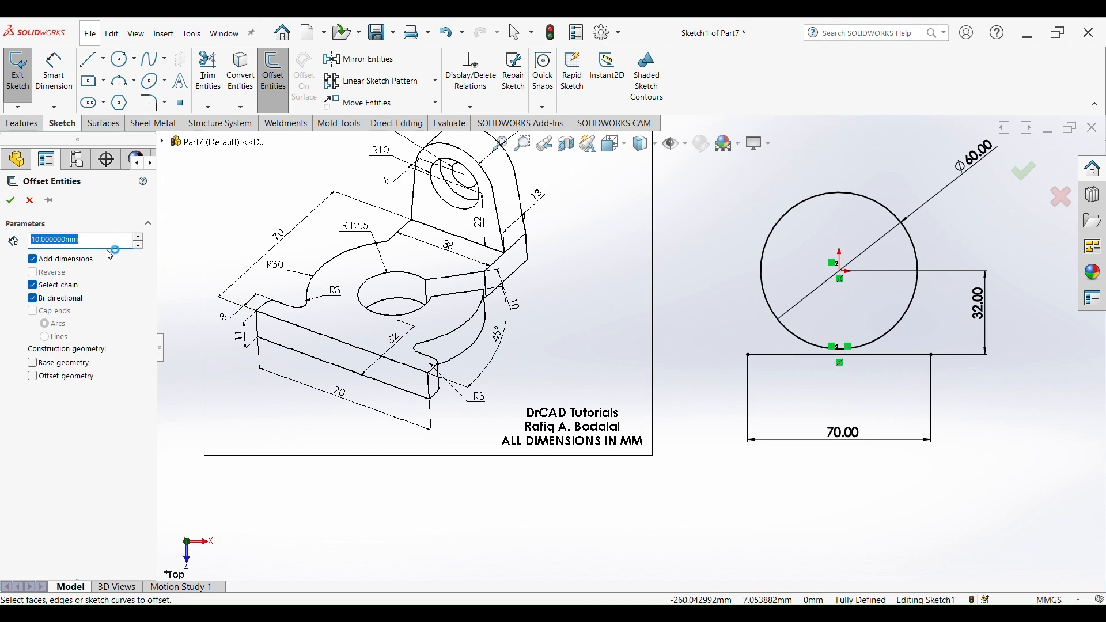
{"action": "scroll", "coordinate": [246, 305], "scroll_direction": "down", "scroll_amount": 4}
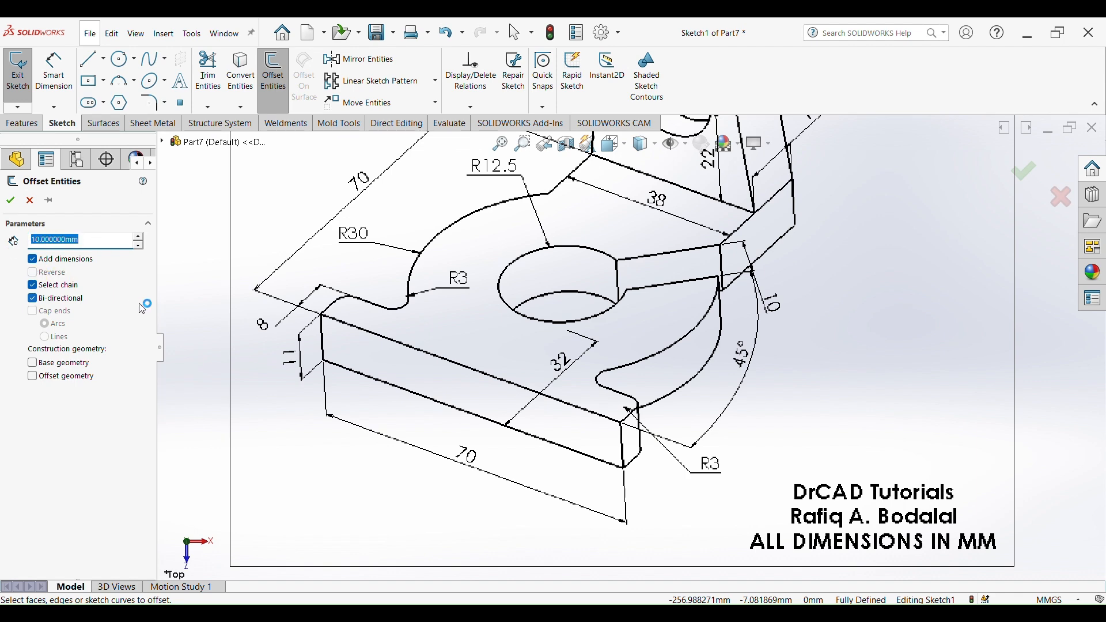
{"action": "type", "text": "8"}
{"action": "key", "text": "Return"}
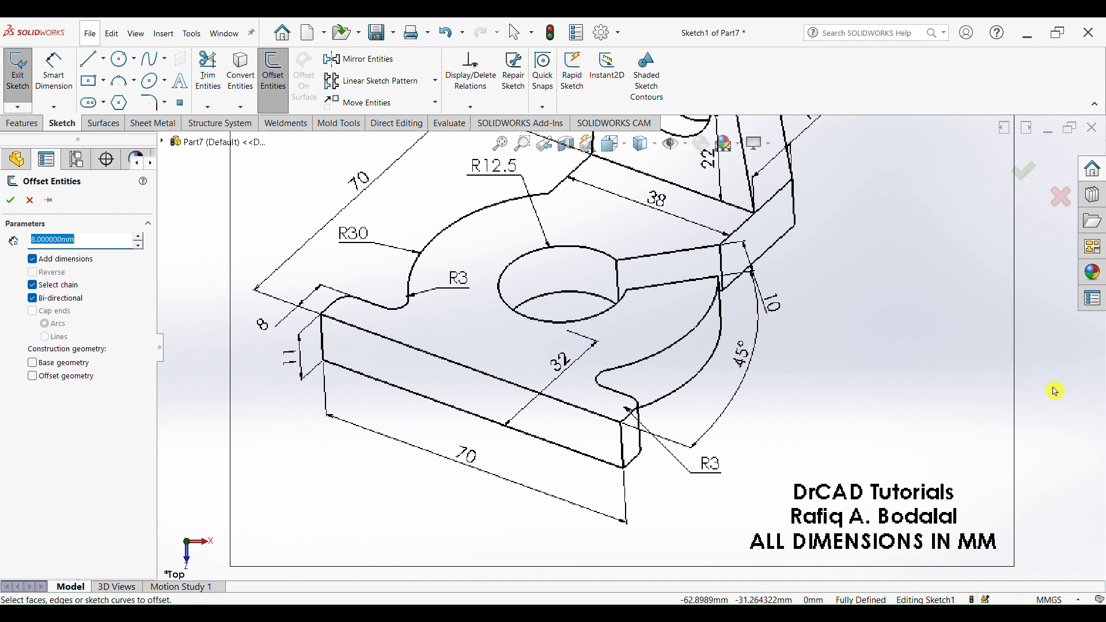
{"action": "scroll", "coordinate": [1062, 387], "scroll_direction": "up", "scroll_amount": 5}
{"action": "left_click", "coordinate": [929, 369]}
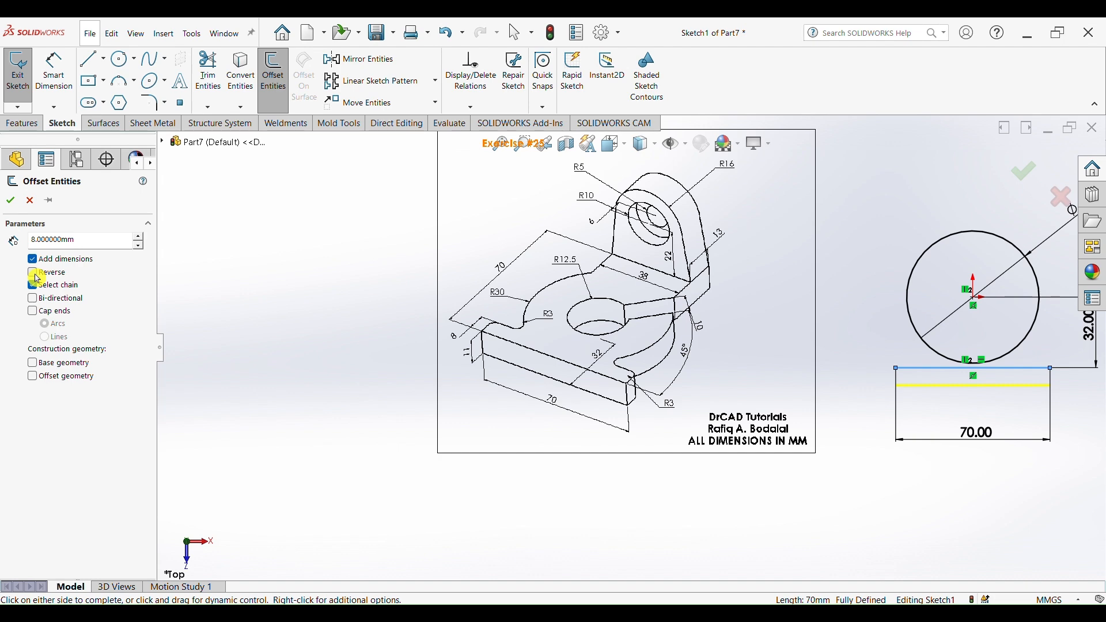
{"action": "left_click", "coordinate": [36, 275]}
{"action": "scroll", "coordinate": [949, 397], "scroll_direction": "up", "scroll_amount": 3}
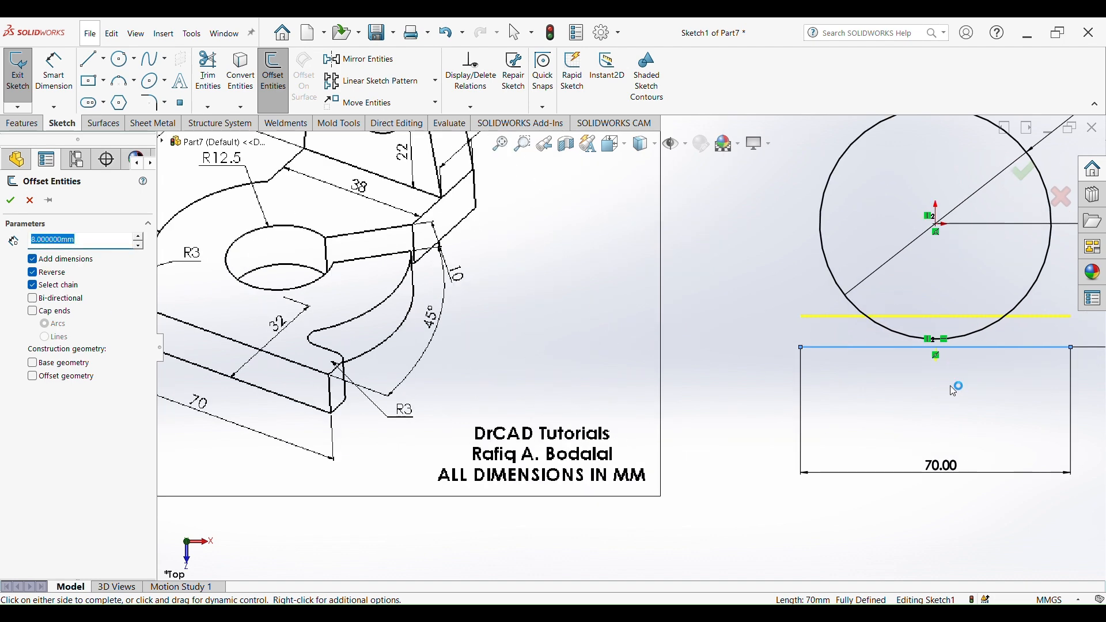
{"action": "key", "text": "f"}
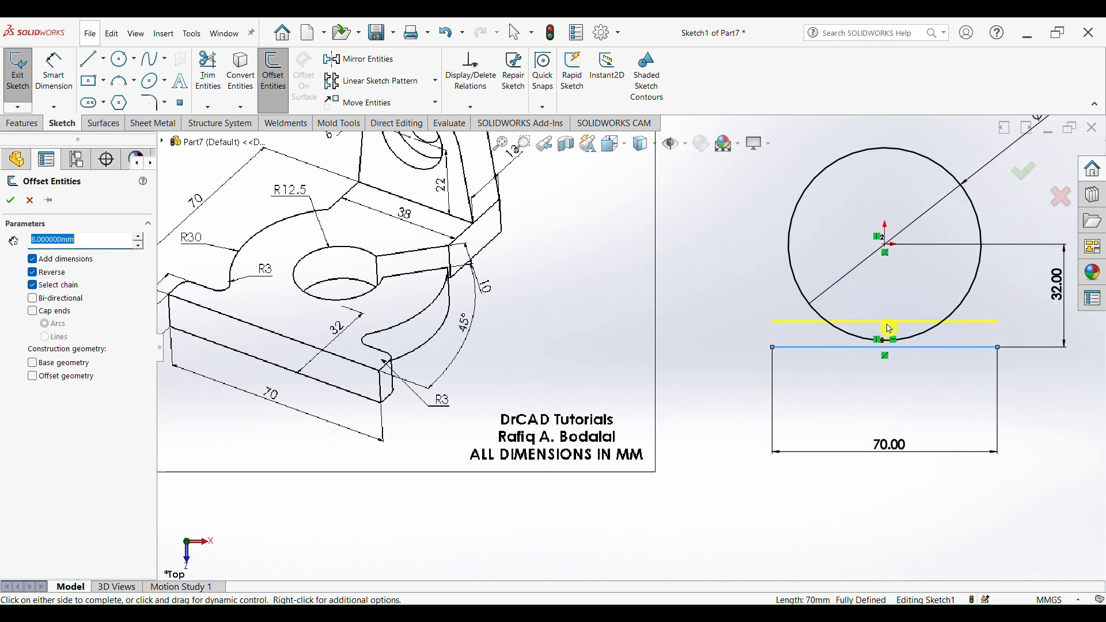
{"action": "left_click", "coordinate": [1028, 182]}
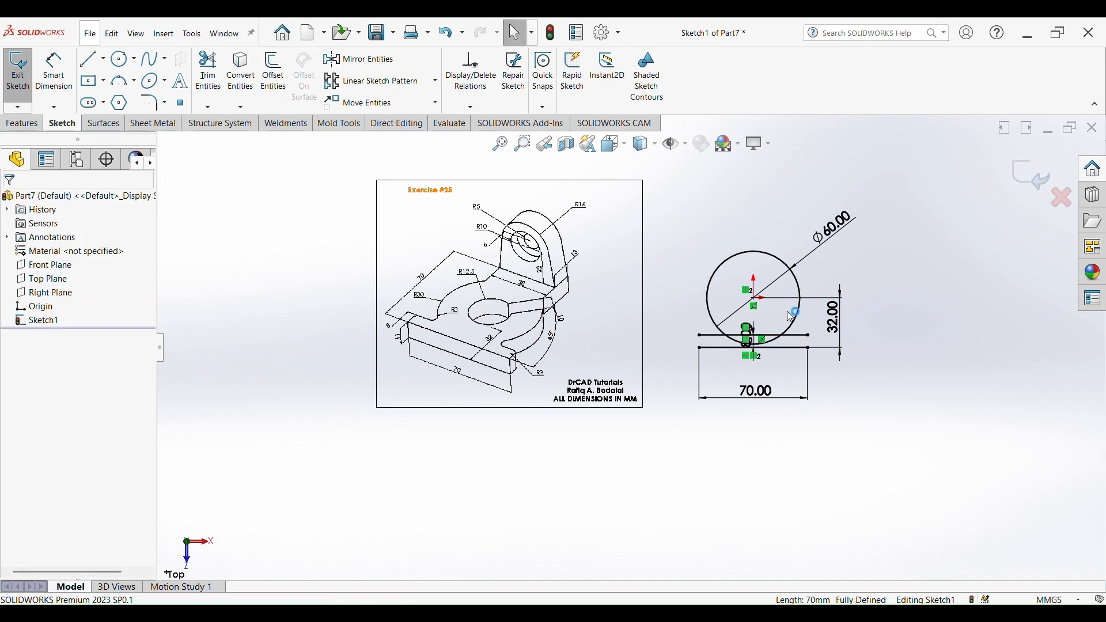
- Draw vertical lines joining the ends of the offset line to the ends of the 70 mm line
{"action": "scroll", "coordinate": [732, 363], "scroll_direction": "up", "scroll_amount": 3}
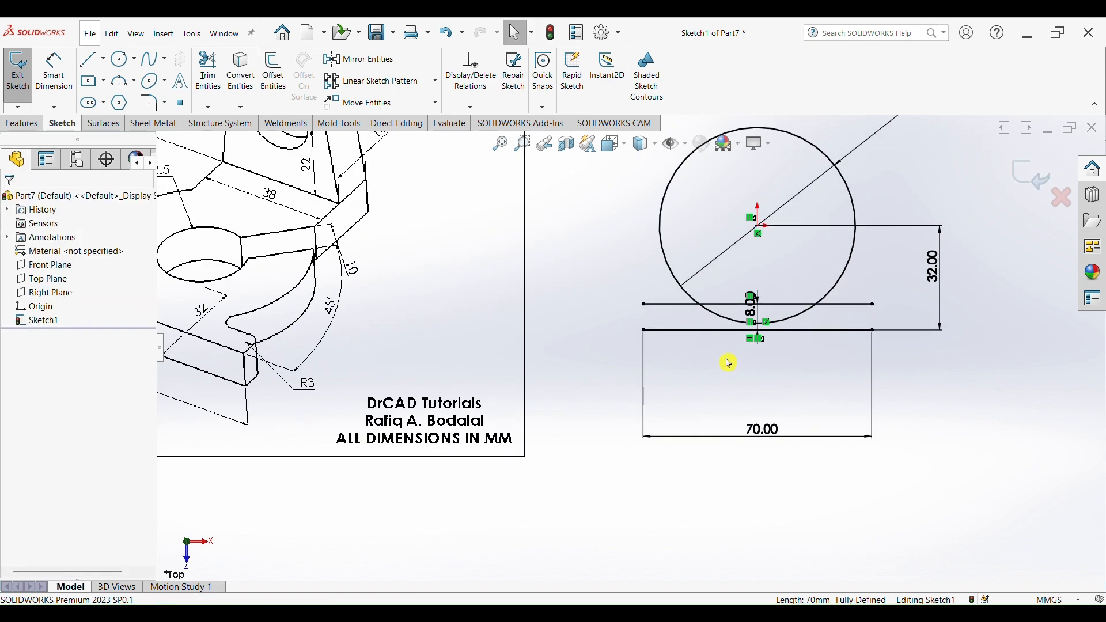
{"action": "left_click", "coordinate": [89, 58]}
{"action": "left_click_drag", "start_coordinate": [644, 303], "coordinate": [644, 330]}
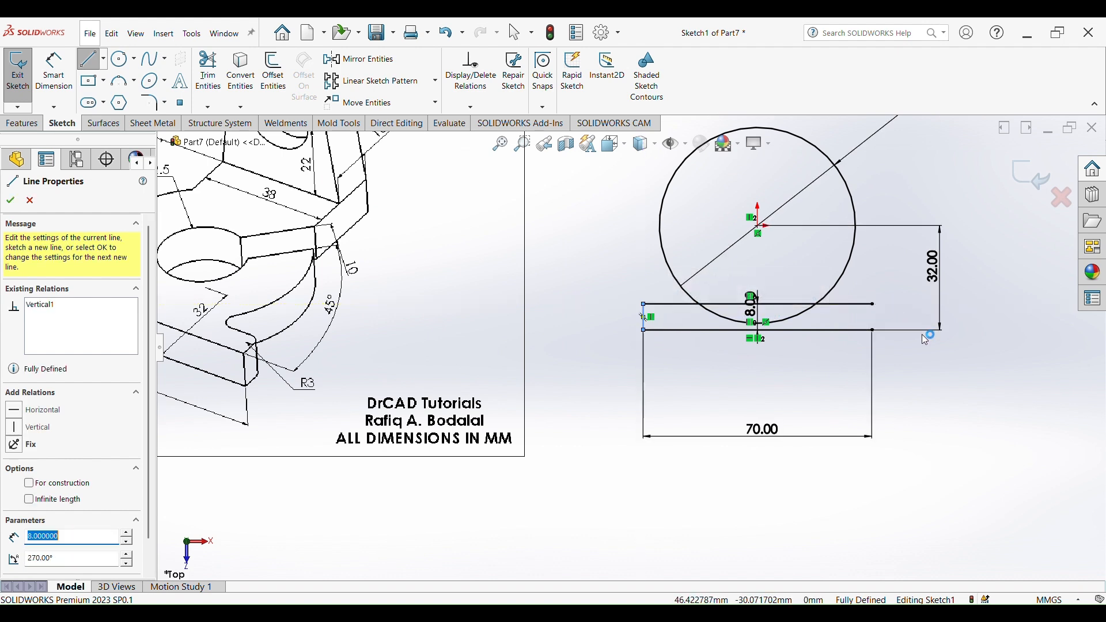
{"action": "left_click_drag", "start_coordinate": [872, 303], "coordinate": [872, 330]}
- Draw a horizontal line about 33 mm long above the circle
{"action": "scroll", "coordinate": [827, 310], "scroll_direction": "up", "scroll_amount": 4}
{"action": "scroll", "coordinate": [524, 219], "scroll_direction": "down", "scroll_amount": 4}
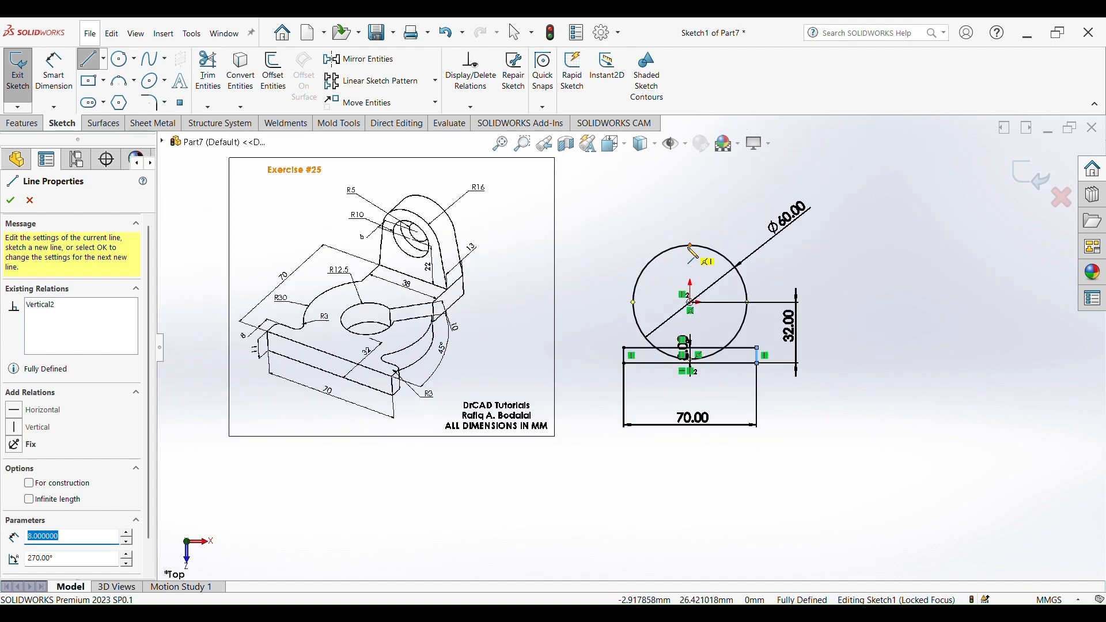
{"action": "scroll", "coordinate": [419, 309], "scroll_direction": "down", "scroll_amount": 3}
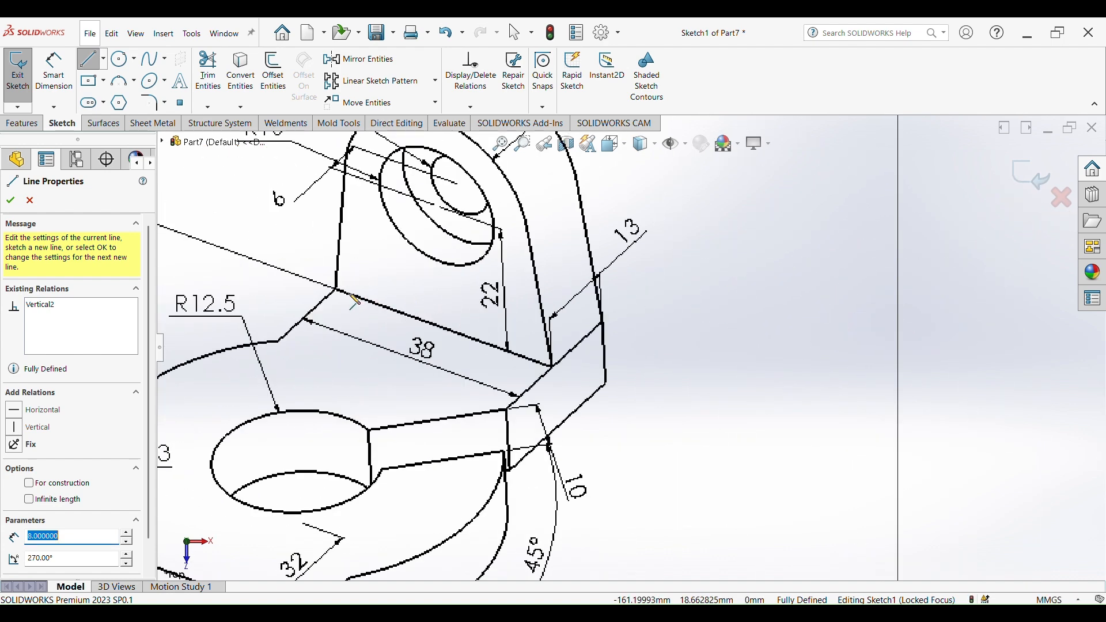
{"action": "scroll", "coordinate": [736, 377], "scroll_direction": "up", "scroll_amount": 6}
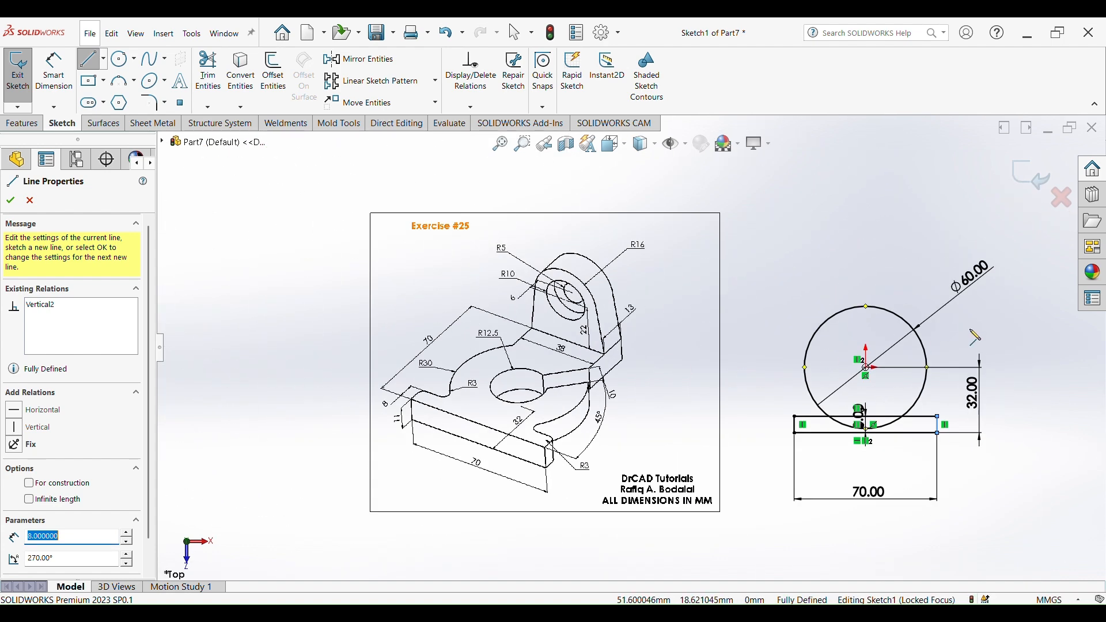
{"action": "left_click", "coordinate": [831, 281]}
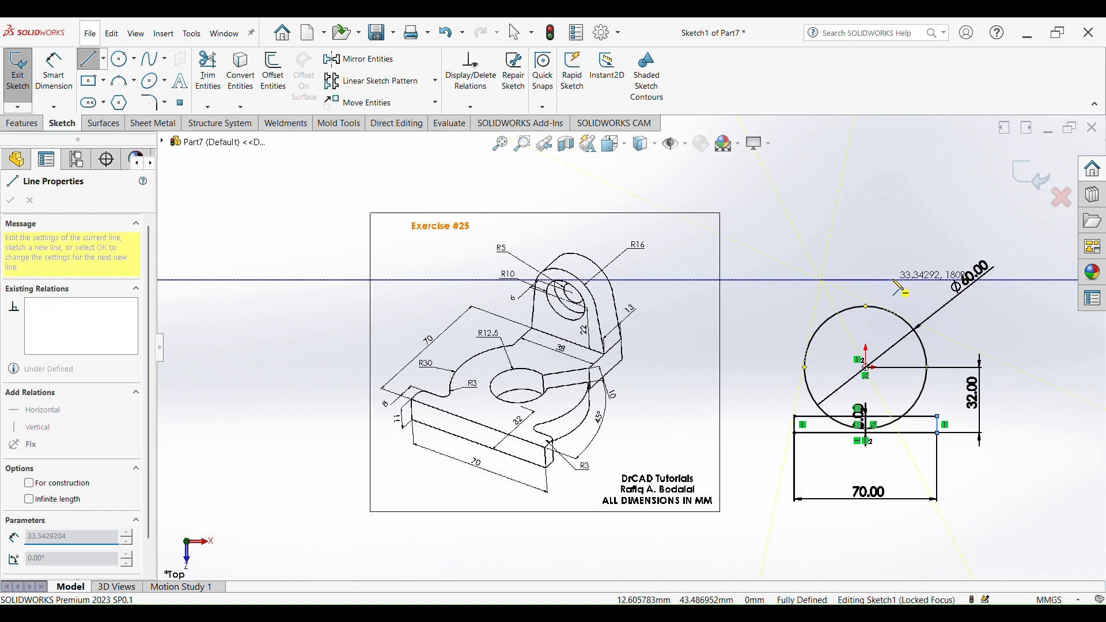
{"action": "left_click", "coordinate": [904, 279]}
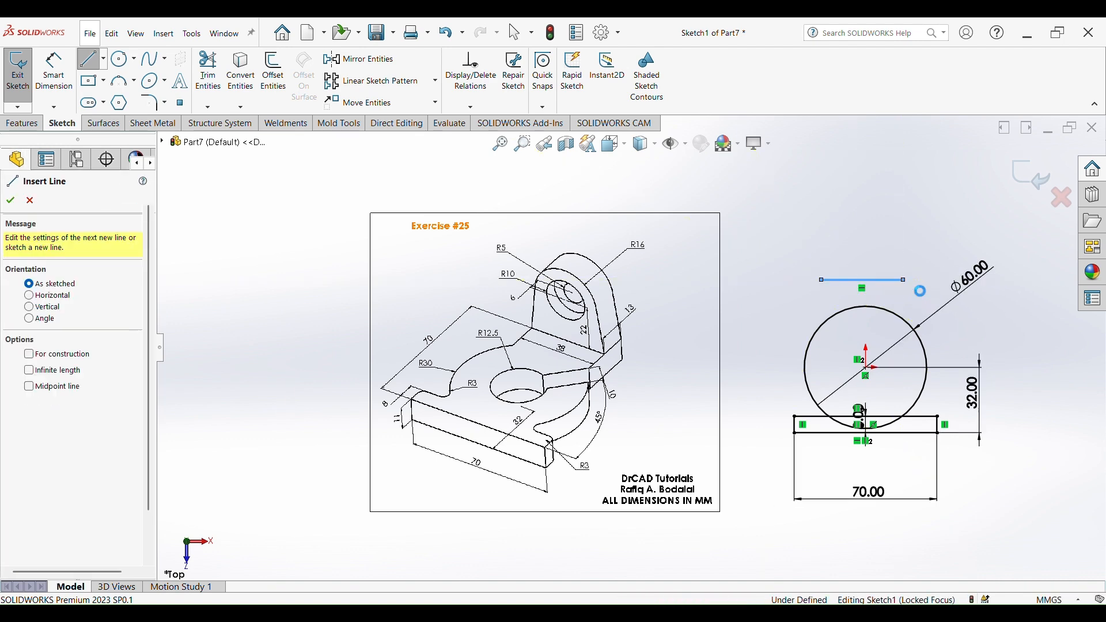
{"action": "key", "text": "Escape"}
- Add a vertical relation between the top line's midpoint and the circle's centre
{"action": "scroll", "coordinate": [908, 308], "scroll_direction": "up", "scroll_amount": 2}
{"action": "scroll", "coordinate": [907, 310], "scroll_direction": "down", "scroll_amount": 5}
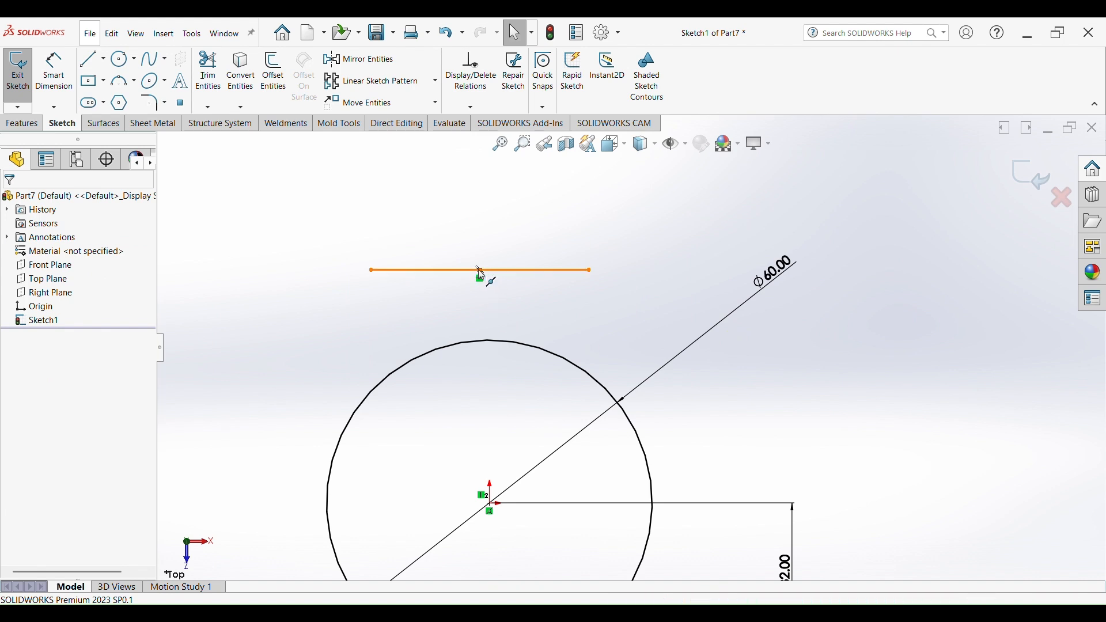
{"action": "left_click", "coordinate": [479, 270]}
{"action": "left_click", "coordinate": [490, 504], "text": "ctrl"}
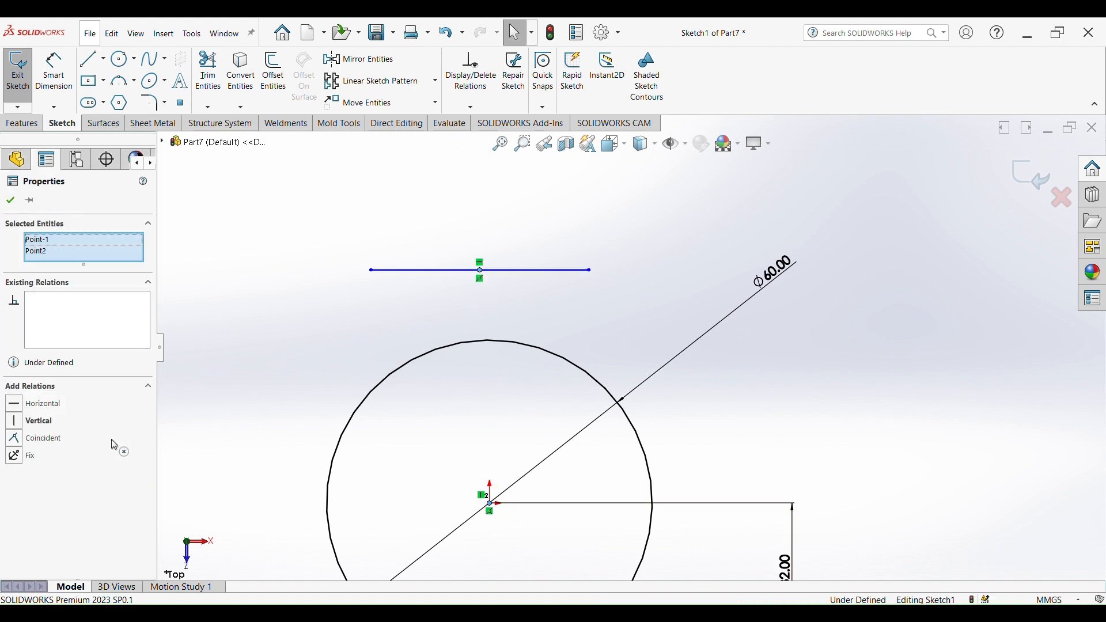
{"action": "left_click", "coordinate": [20, 423]}
- Dimension the top horizontal line's length as 38 mm
{"action": "scroll", "coordinate": [508, 321], "scroll_direction": "up", "scroll_amount": 3}
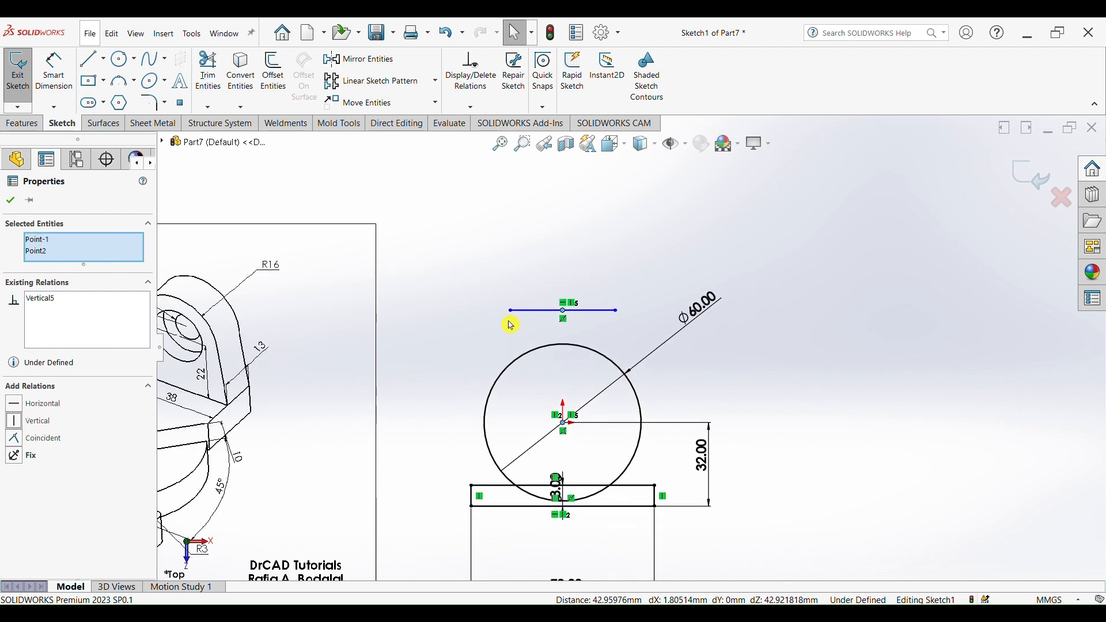
{"action": "scroll", "coordinate": [378, 346], "scroll_direction": "up", "scroll_amount": 2}
{"action": "scroll", "coordinate": [305, 392], "scroll_direction": "down", "scroll_amount": 2}
{"action": "scroll", "coordinate": [303, 391], "scroll_direction": "down", "scroll_amount": 2}
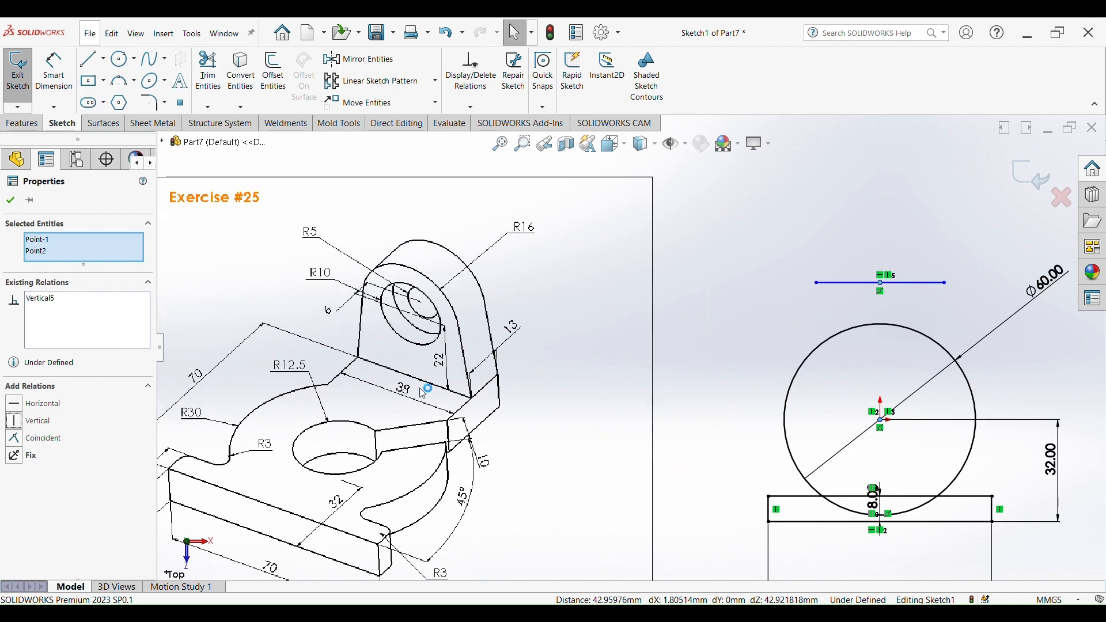
{"action": "scroll", "coordinate": [425, 392], "scroll_direction": "down", "scroll_amount": 3}
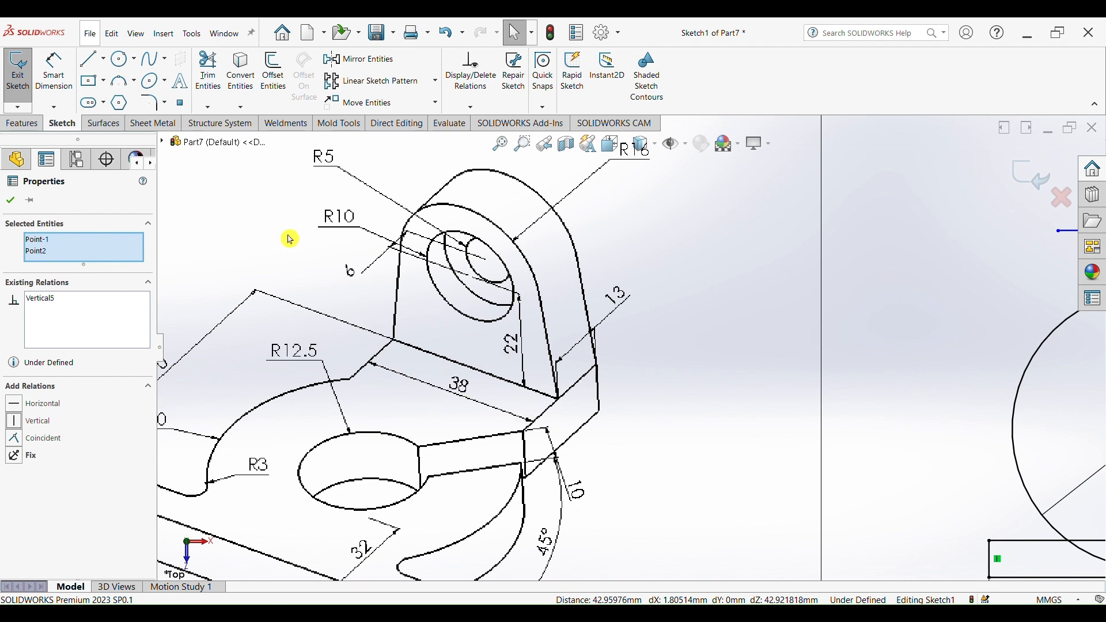
{"action": "left_click", "coordinate": [54, 70]}
{"action": "scroll", "coordinate": [628, 346], "scroll_direction": "up", "scroll_amount": 4}
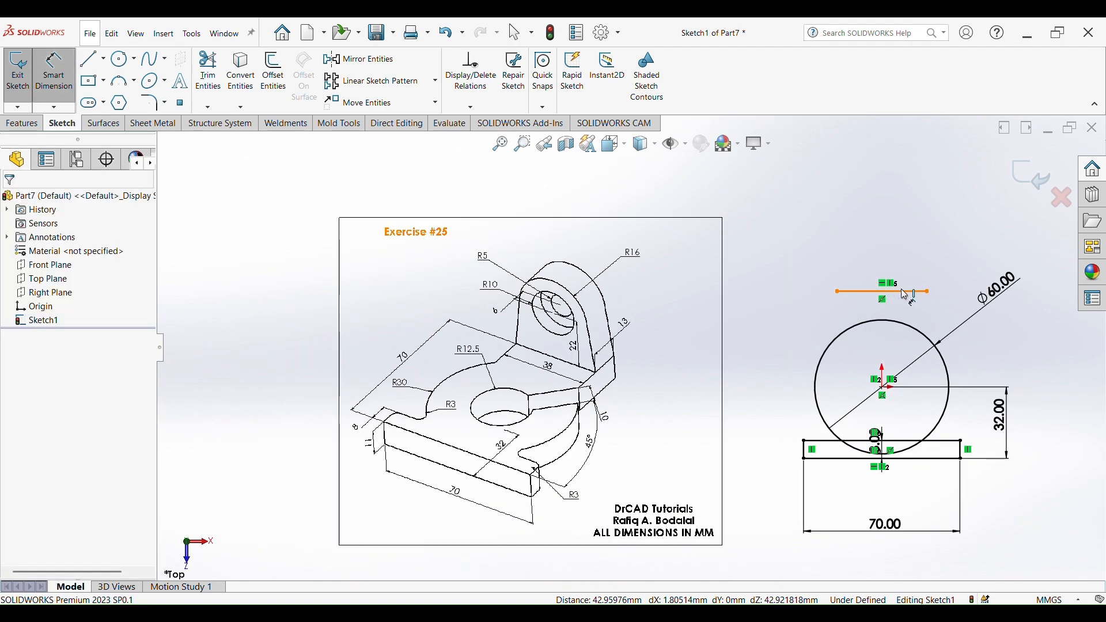
{"action": "left_click", "coordinate": [907, 292]}
{"action": "left_click", "coordinate": [888, 261]}
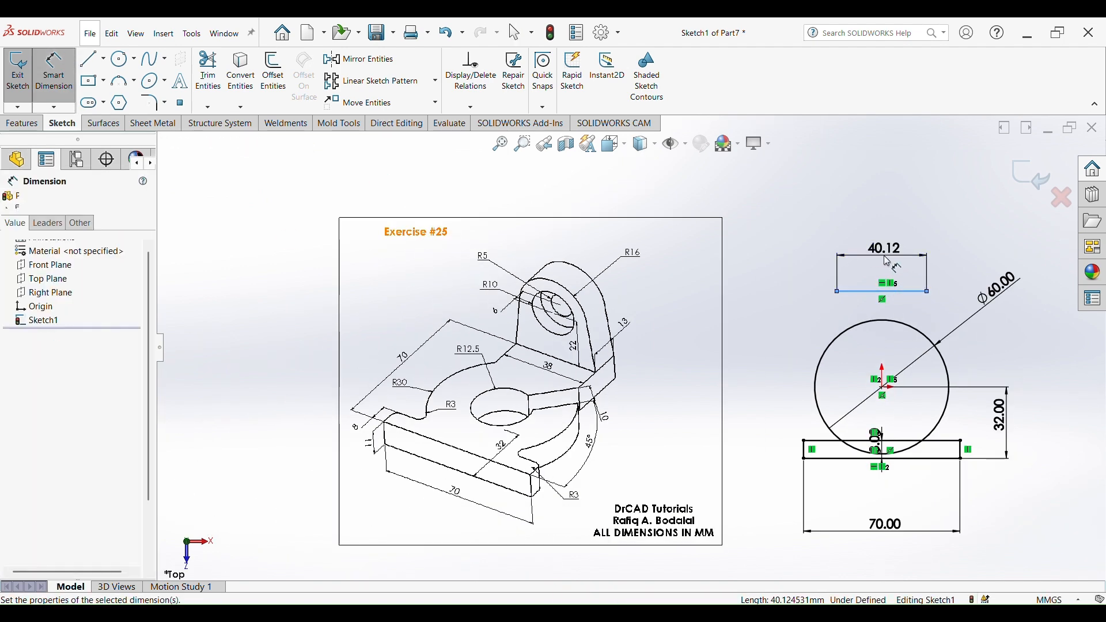
{"action": "type", "text": "38"}
{"action": "key", "text": "Return"}
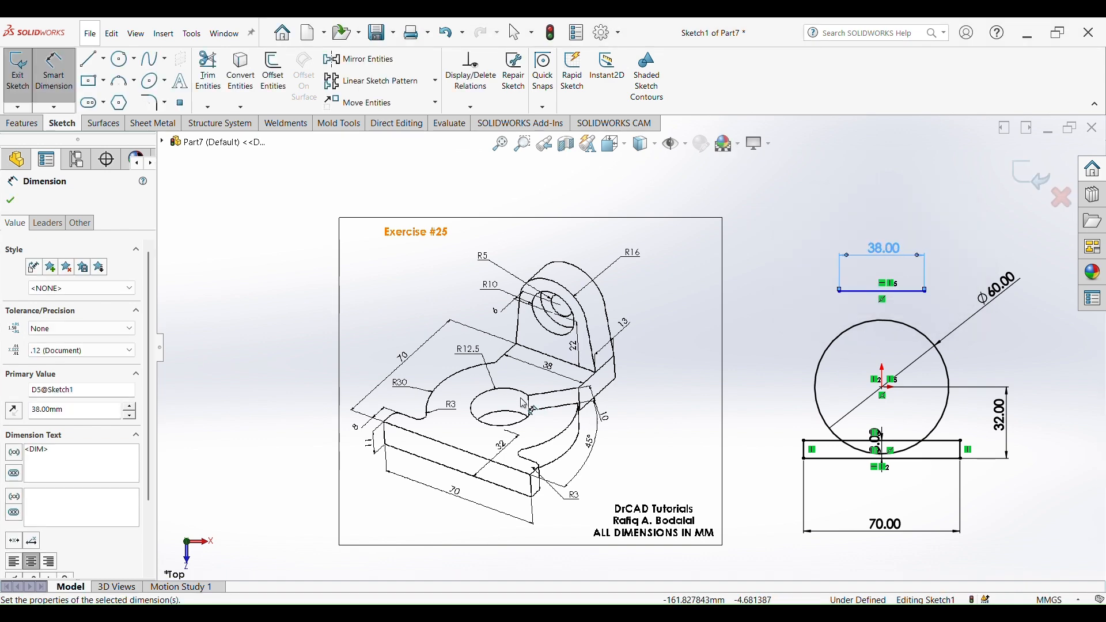
- Dimension the distance between the top line and the bottom base line as 70 mm
{"action": "scroll", "coordinate": [449, 375], "scroll_direction": "down", "scroll_amount": 3}
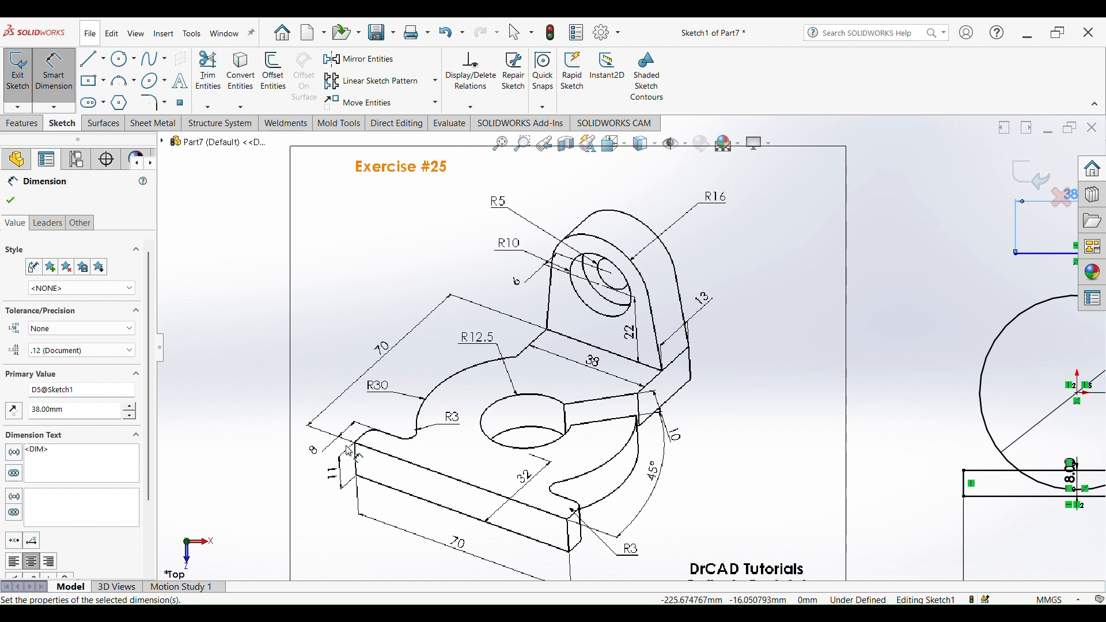
{"action": "scroll", "coordinate": [822, 357], "scroll_direction": "up", "scroll_amount": 6}
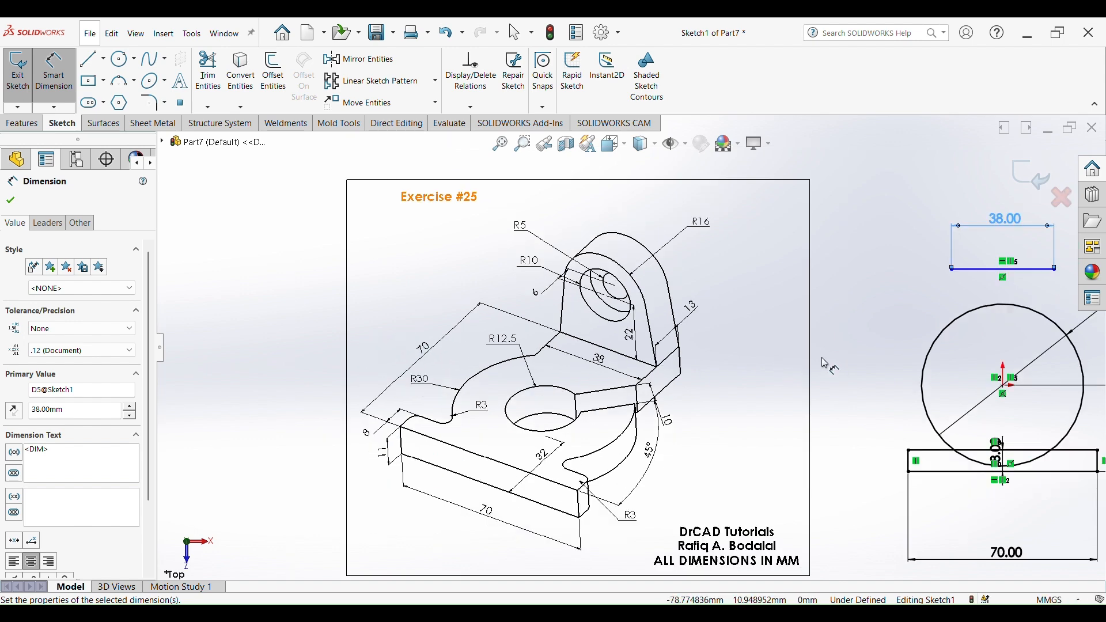
{"action": "scroll", "coordinate": [827, 350], "scroll_direction": "down", "scroll_amount": 3}
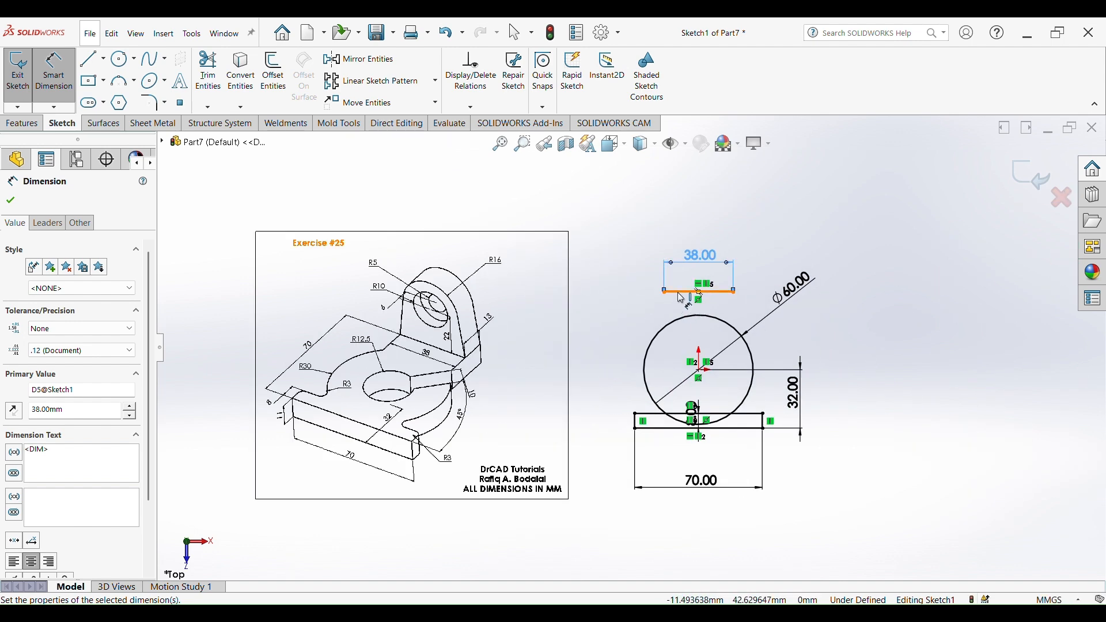
{"action": "left_click", "coordinate": [681, 292]}
{"action": "left_click", "coordinate": [666, 429]}
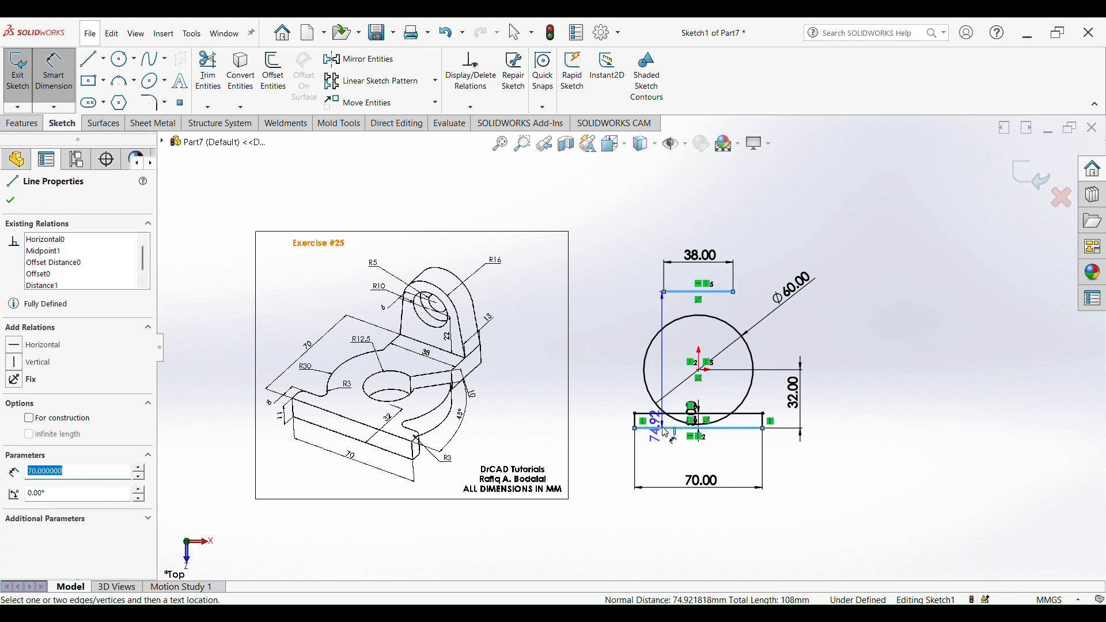
{"action": "left_click", "coordinate": [599, 358]}
{"action": "type", "text": "70"}
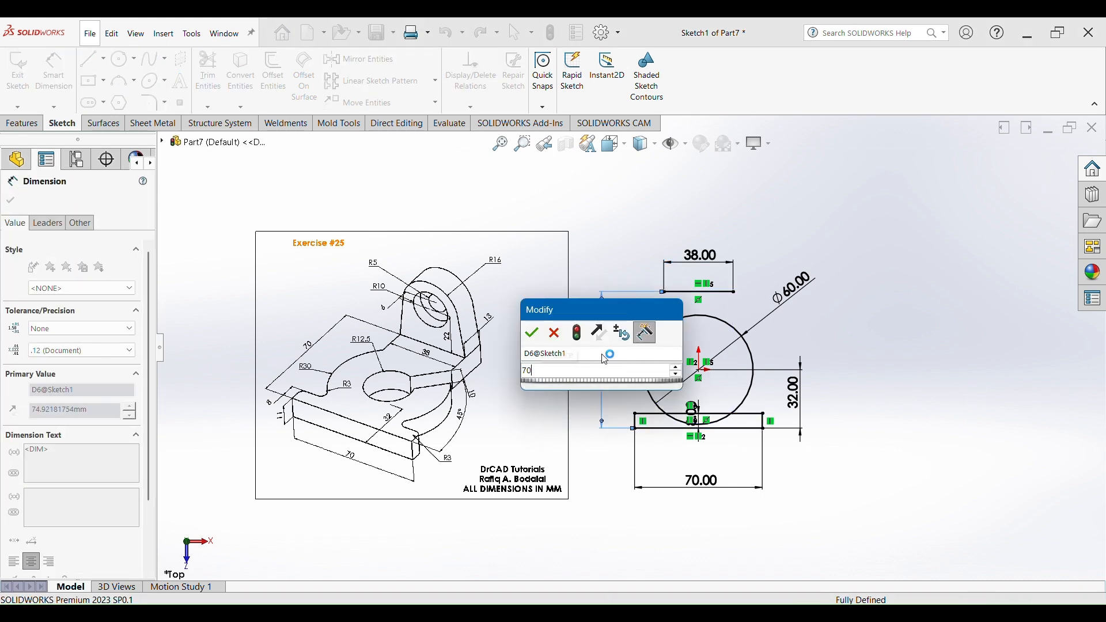
{"action": "key", "text": "Return"}
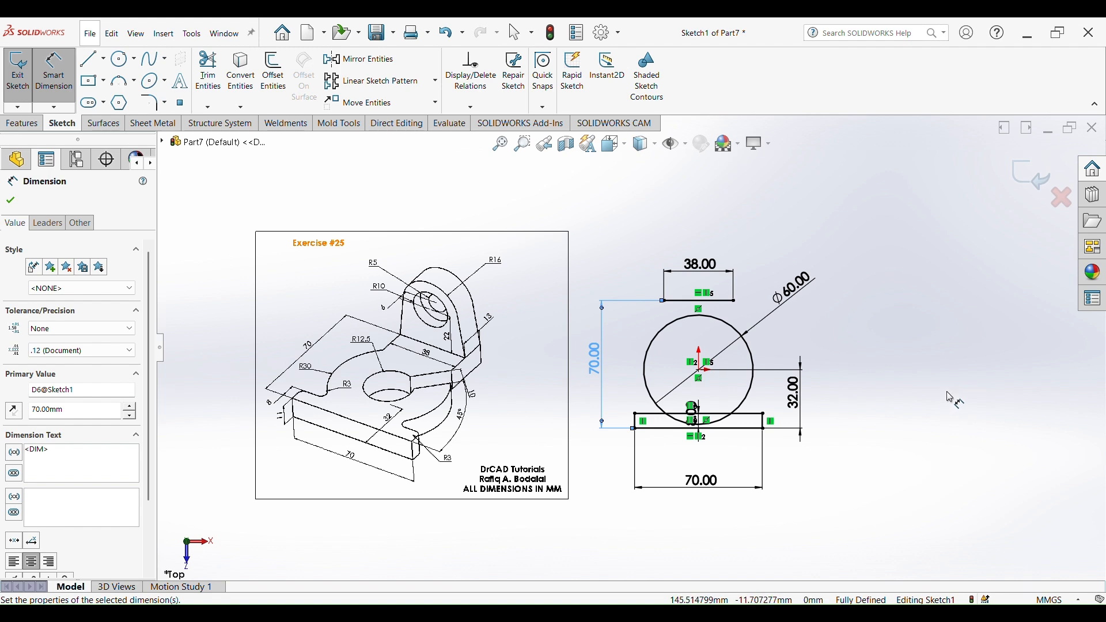
- Draw a vertical line about 20 mm long down from the top line's left end
{"action": "key", "text": "l"}
{"action": "scroll", "coordinate": [744, 320], "scroll_direction": "down", "scroll_amount": 5}
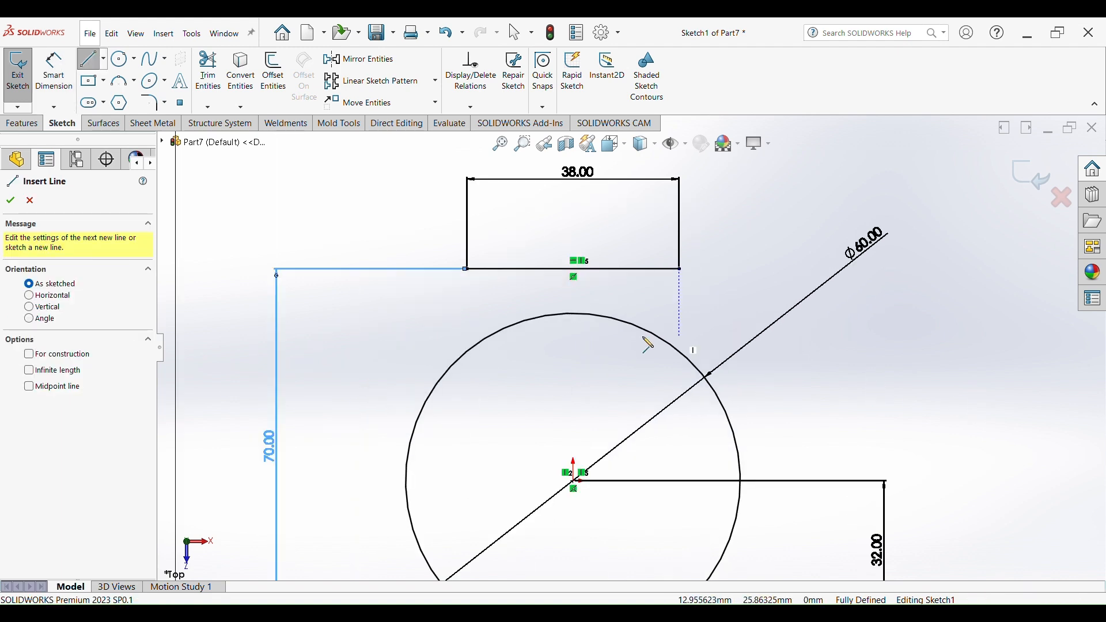
{"action": "left_click", "coordinate": [468, 269]}
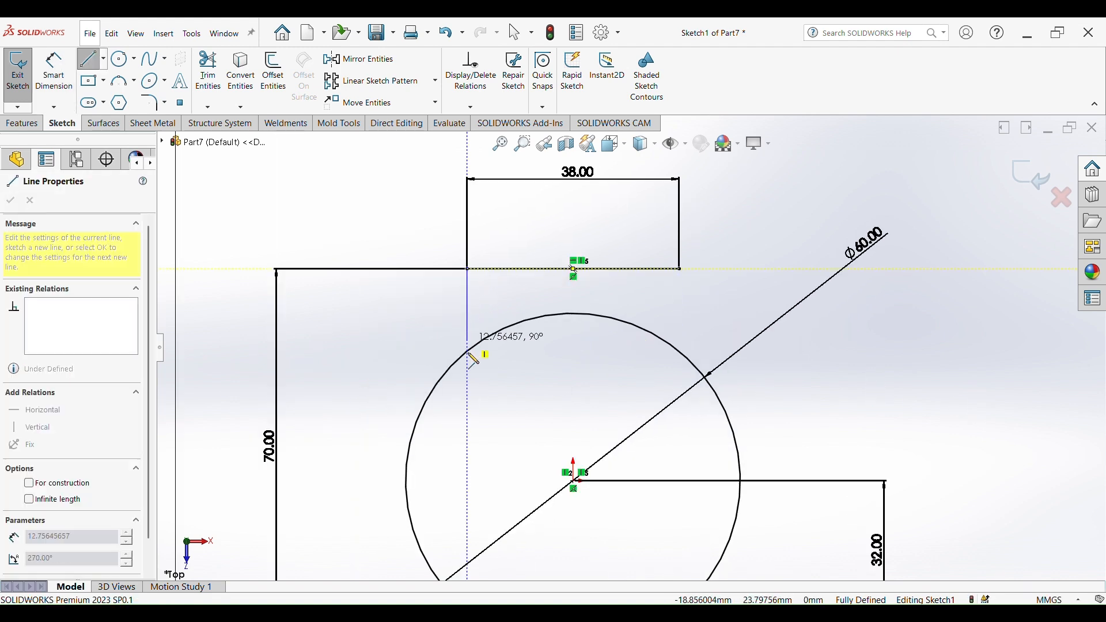
{"action": "left_click", "coordinate": [468, 383]}
{"action": "key", "text": "Escape"}
- Draw a vertical line about 20 mm long down from the top line's right end
{"action": "right_click", "coordinate": [715, 242]}
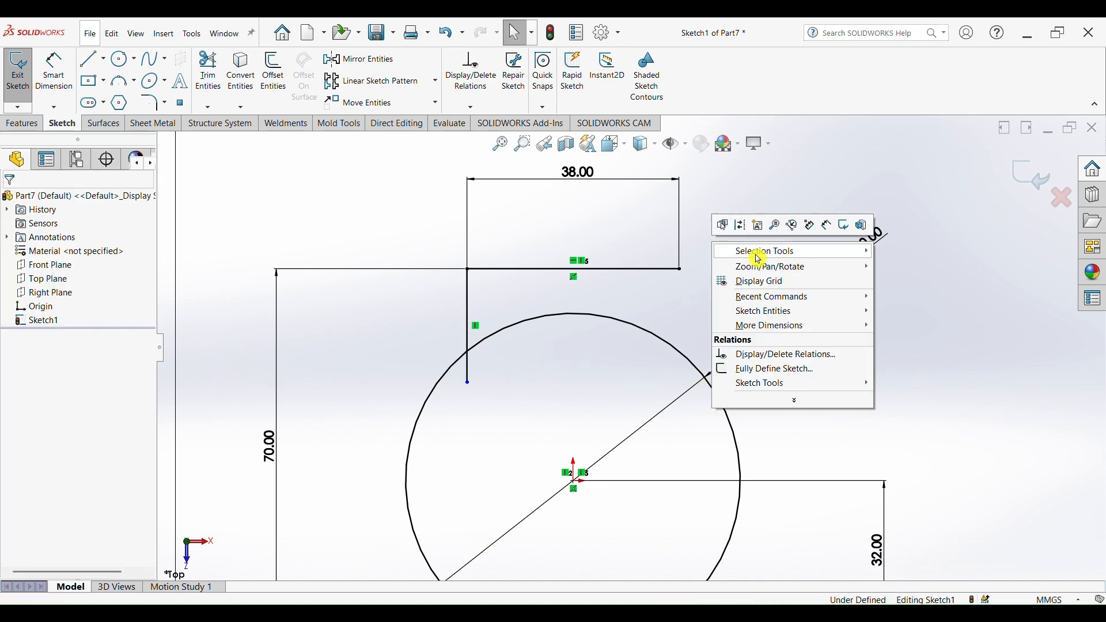
{"action": "left_click", "coordinate": [990, 287]}
{"action": "key", "text": "l"}
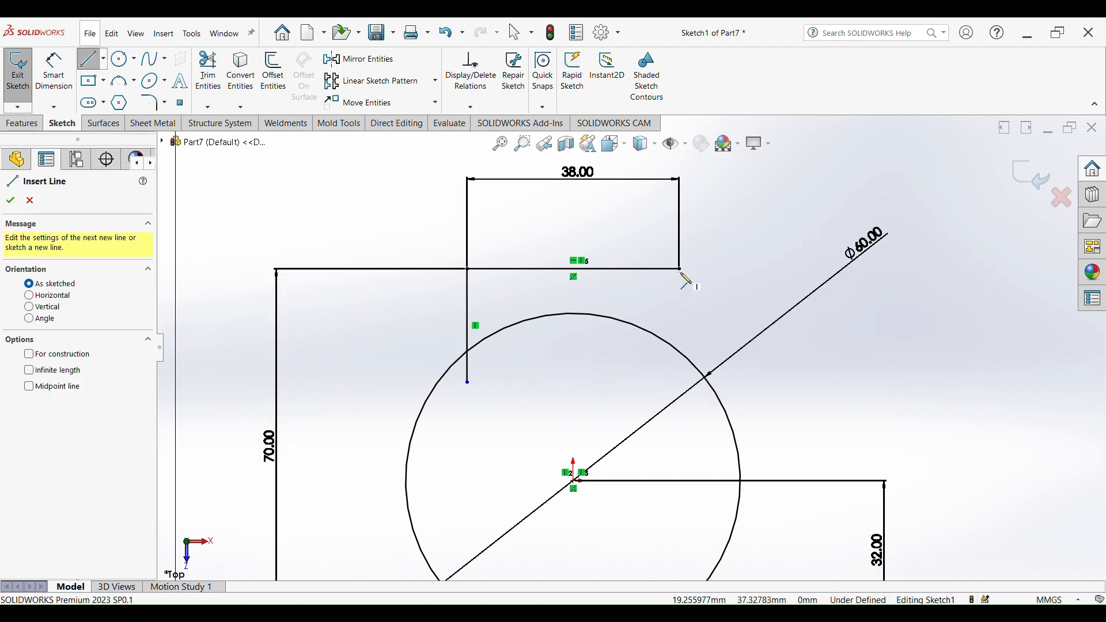
{"action": "left_click", "coordinate": [680, 269]}
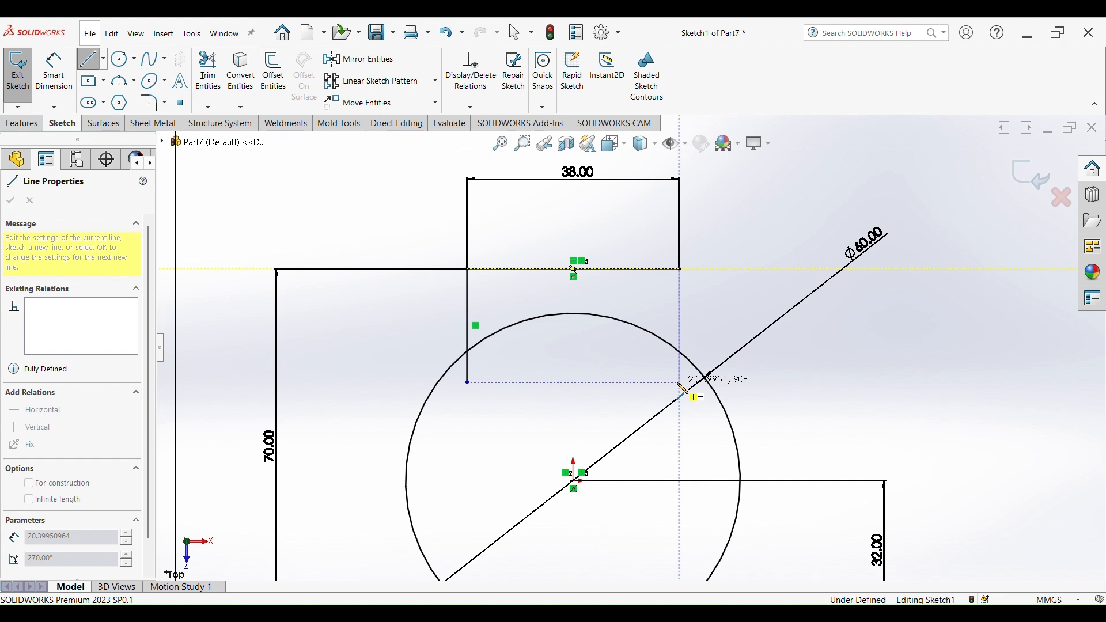
{"action": "left_click", "coordinate": [681, 386]}
{"action": "key", "text": "Escape"}
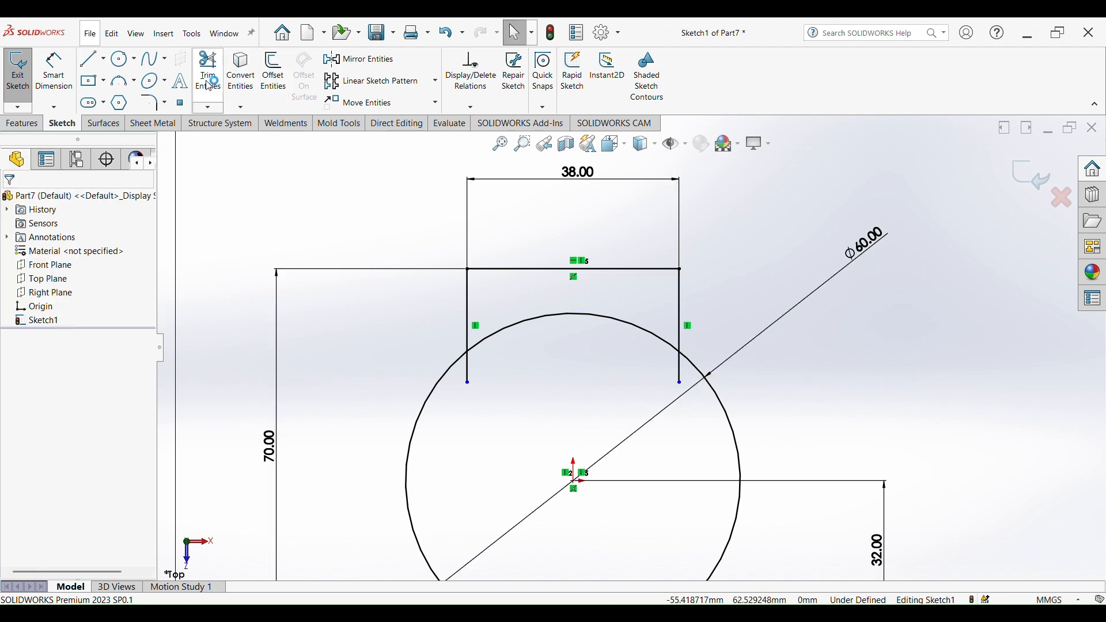
- Power-trim the circle's arc between the two vertical lines and the other unwanted segments
{"action": "left_click", "coordinate": [208, 81]}
{"action": "left_click_drag", "start_coordinate": [593, 298], "coordinate": [572, 346]}
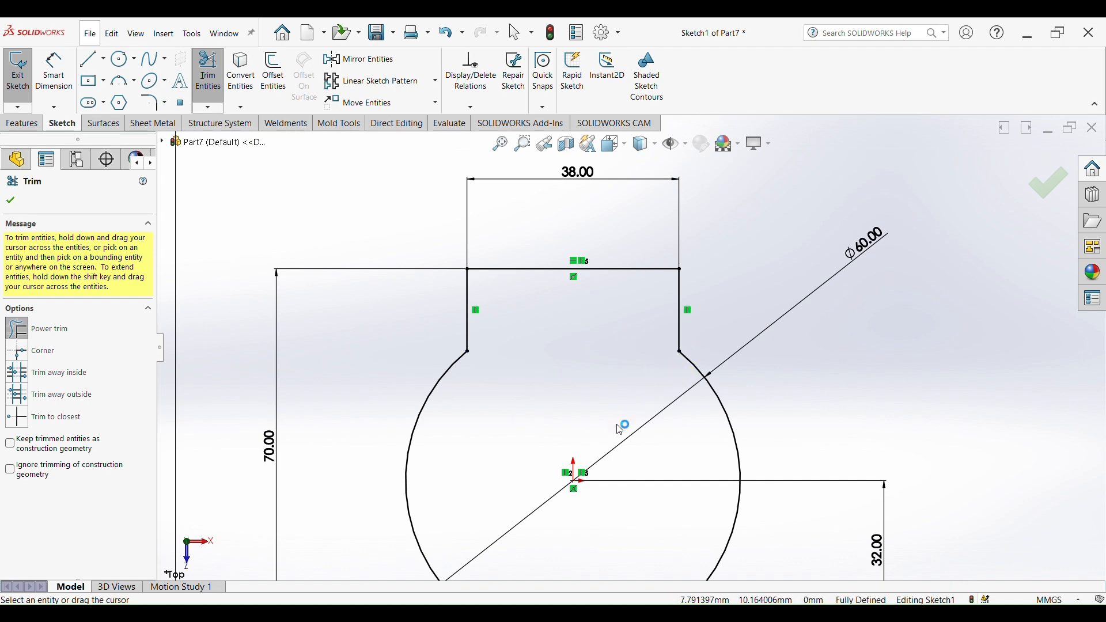
{"action": "scroll", "coordinate": [618, 428], "scroll_direction": "up", "scroll_amount": 6}
{"action": "scroll", "coordinate": [632, 470], "scroll_direction": "down", "scroll_amount": 5}
{"action": "scroll", "coordinate": [632, 317], "scroll_direction": "down", "scroll_amount": 2}
{"action": "mouse_move", "coordinate": [565, 200]}
{"action": "left_mouse_down"}
{"action": "mouse_move", "coordinate": [487, 264]}
{"action": "mouse_move", "coordinate": [548, 271]}
{"action": "left_mouse_up"}
- Zoom in and out to examine the reference drawing's dimensions against the sketch
{"action": "scroll", "coordinate": [496, 247], "scroll_direction": "up", "scroll_amount": 4}
{"action": "scroll", "coordinate": [616, 236], "scroll_direction": "down", "scroll_amount": 3}
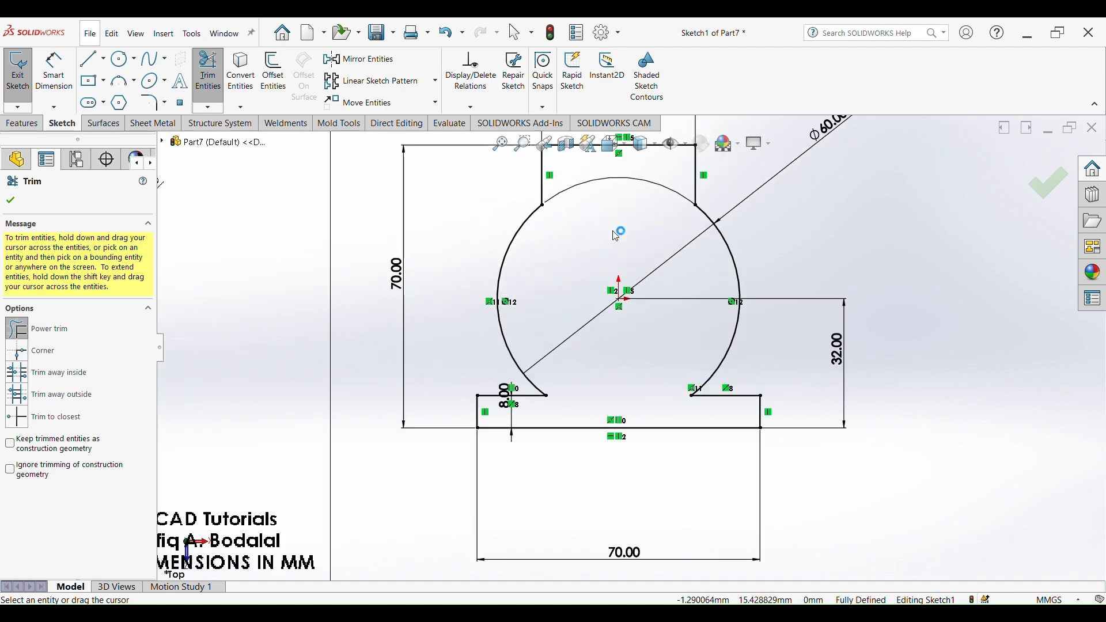
{"action": "scroll", "coordinate": [616, 236], "scroll_direction": "up", "scroll_amount": 2}
{"action": "scroll", "coordinate": [590, 264], "scroll_direction": "down", "scroll_amount": 2}
{"action": "scroll", "coordinate": [589, 264], "scroll_direction": "up", "scroll_amount": 4}
{"action": "scroll", "coordinate": [427, 384], "scroll_direction": "down", "scroll_amount": 2}
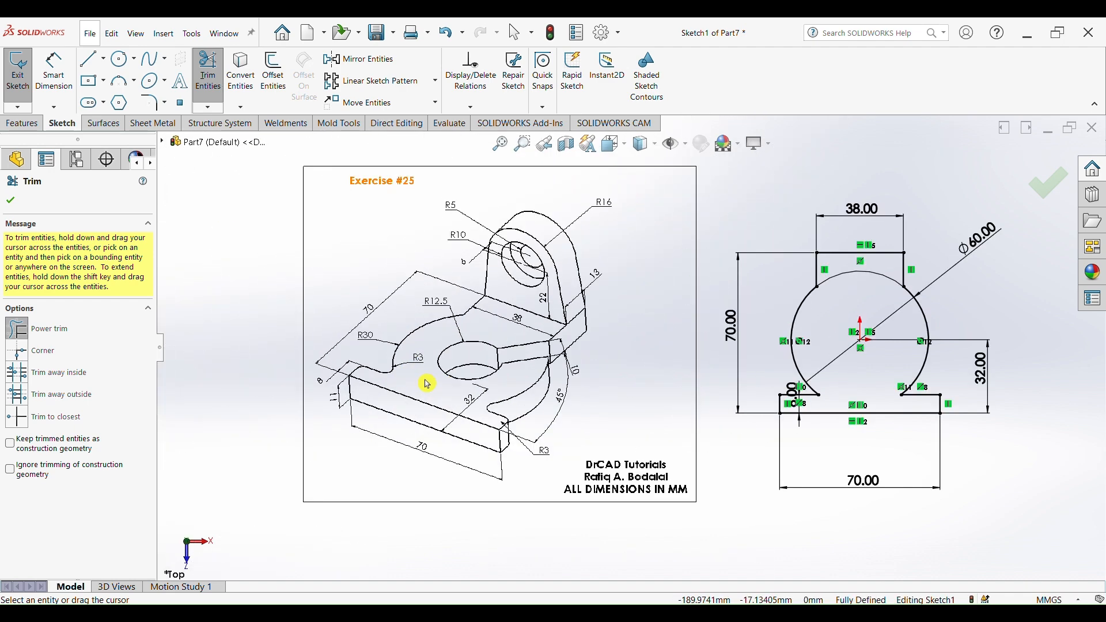
{"action": "scroll", "coordinate": [383, 386], "scroll_direction": "down", "scroll_amount": 2}
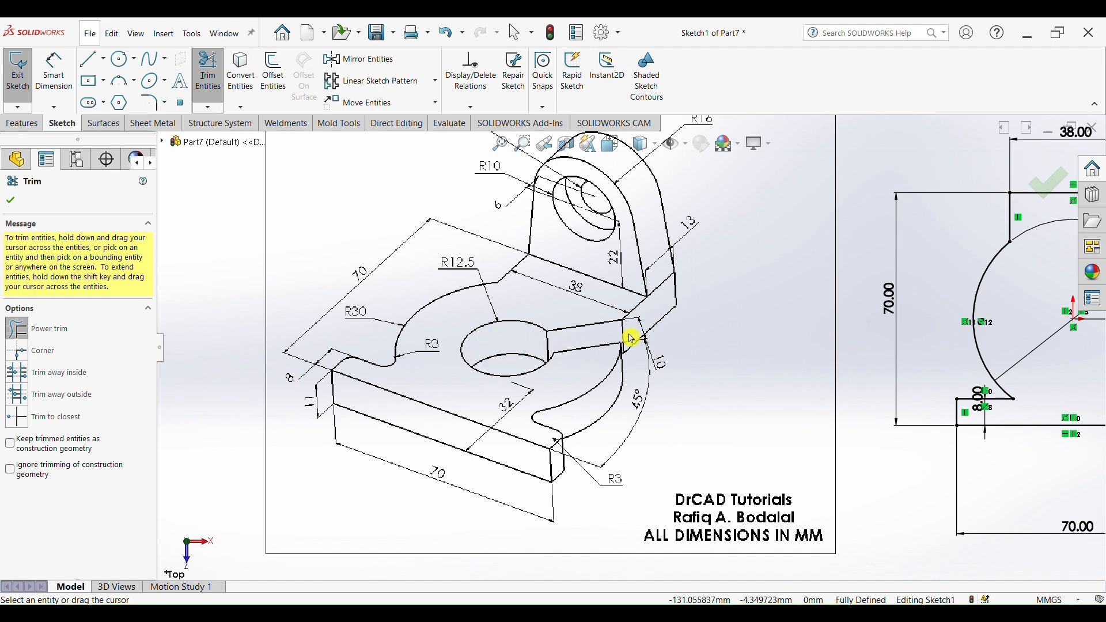
{"action": "scroll", "coordinate": [808, 347], "scroll_direction": "up", "scroll_amount": 4}
{"action": "scroll", "coordinate": [880, 341], "scroll_direction": "down", "scroll_amount": 1}
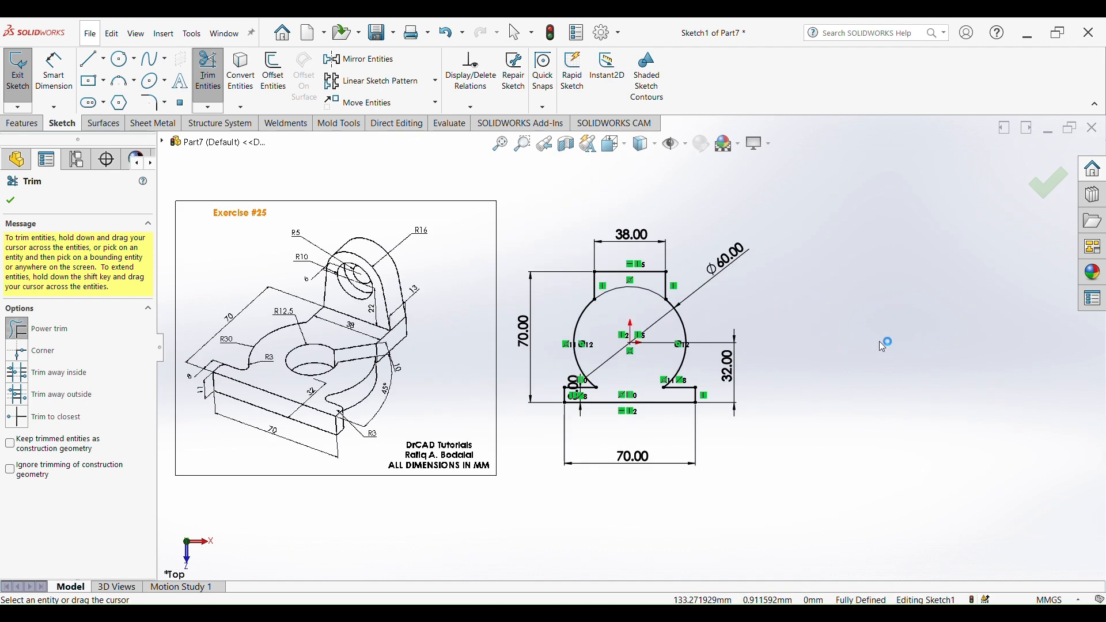
- Draw a circle centred on the origin about 21 mm in diameter
{"action": "key", "text": "Escape"}
{"action": "key", "text": "s"}
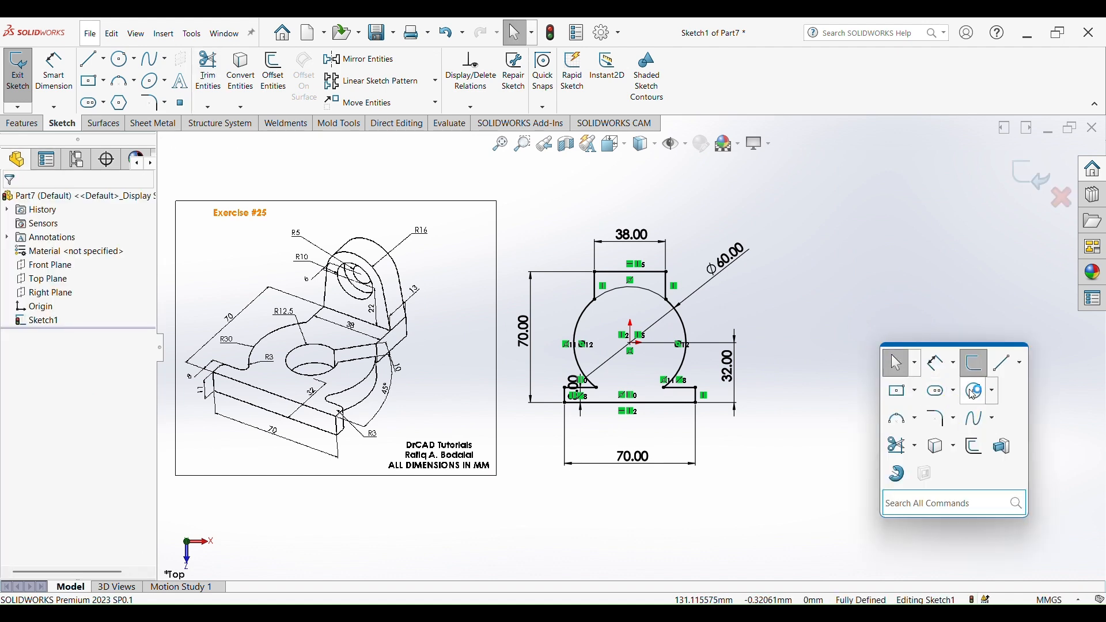
{"action": "left_click", "coordinate": [971, 390]}
{"action": "left_click", "coordinate": [634, 344]}
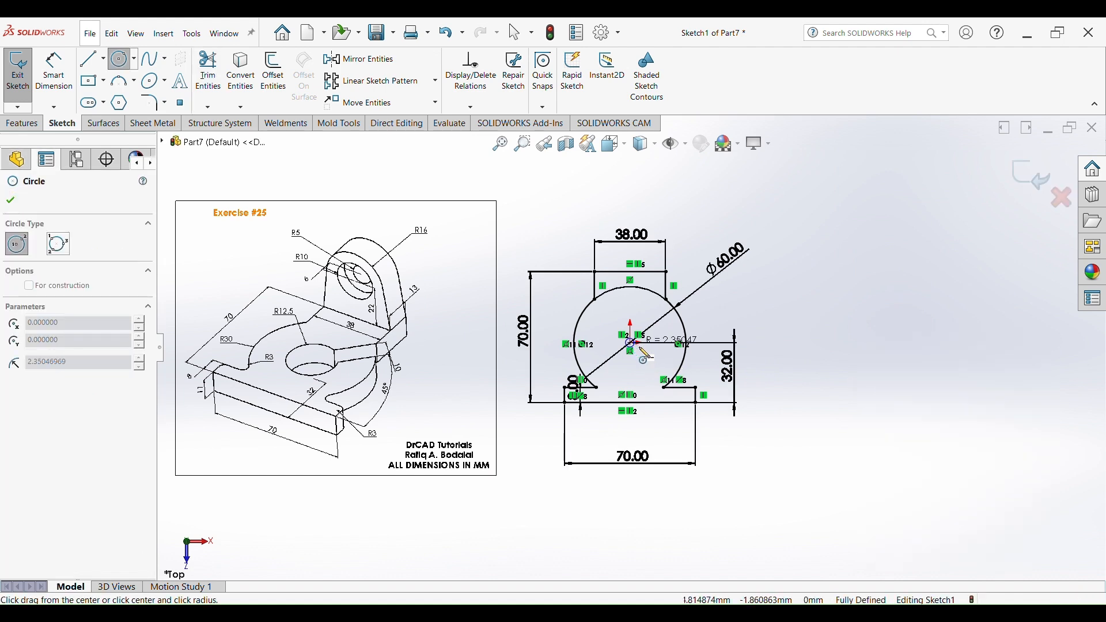
{"action": "left_click", "coordinate": [645, 357]}
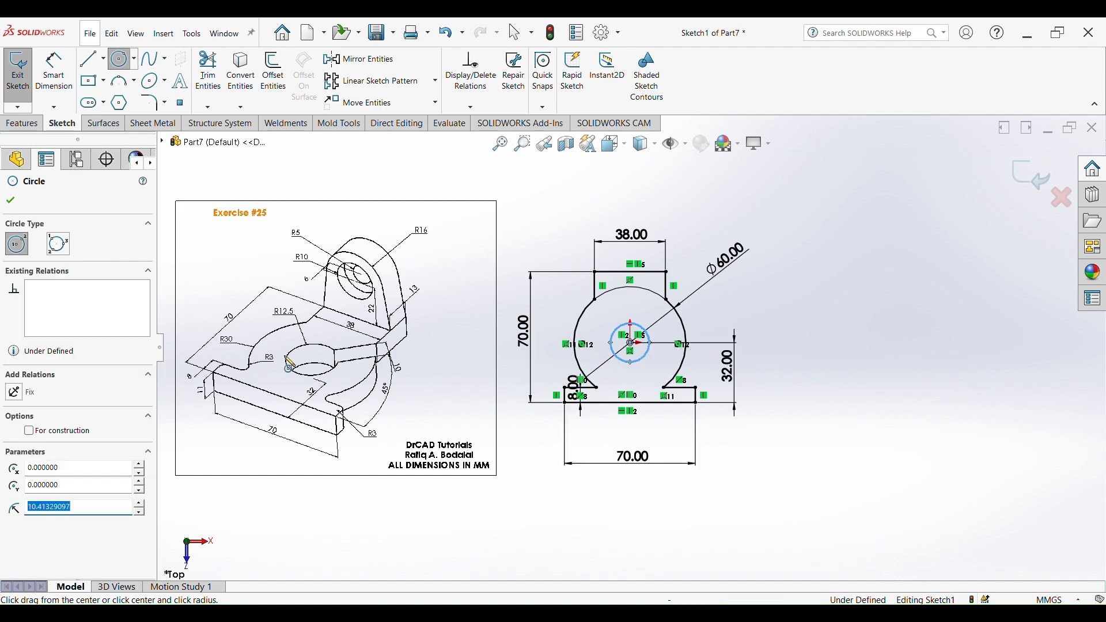
- Dimension the small circle's diameter as 25 mm and move both diameter dimensions to the left of the sketch
{"action": "scroll", "coordinate": [408, 344], "scroll_direction": "down", "scroll_amount": 5}
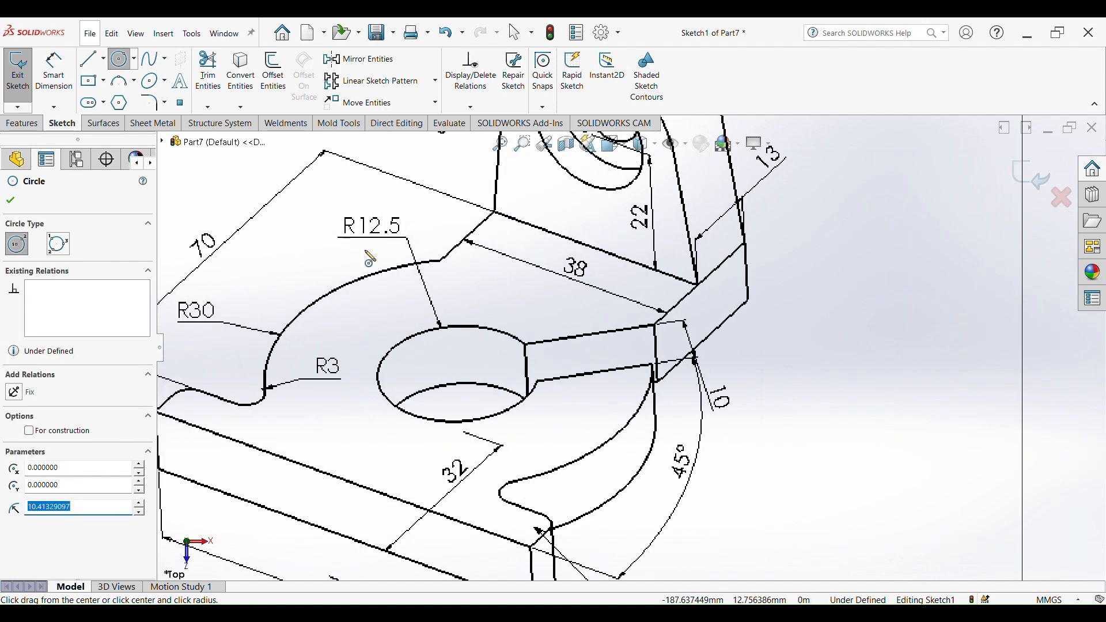
{"action": "scroll", "coordinate": [729, 314], "scroll_direction": "up", "scroll_amount": 6}
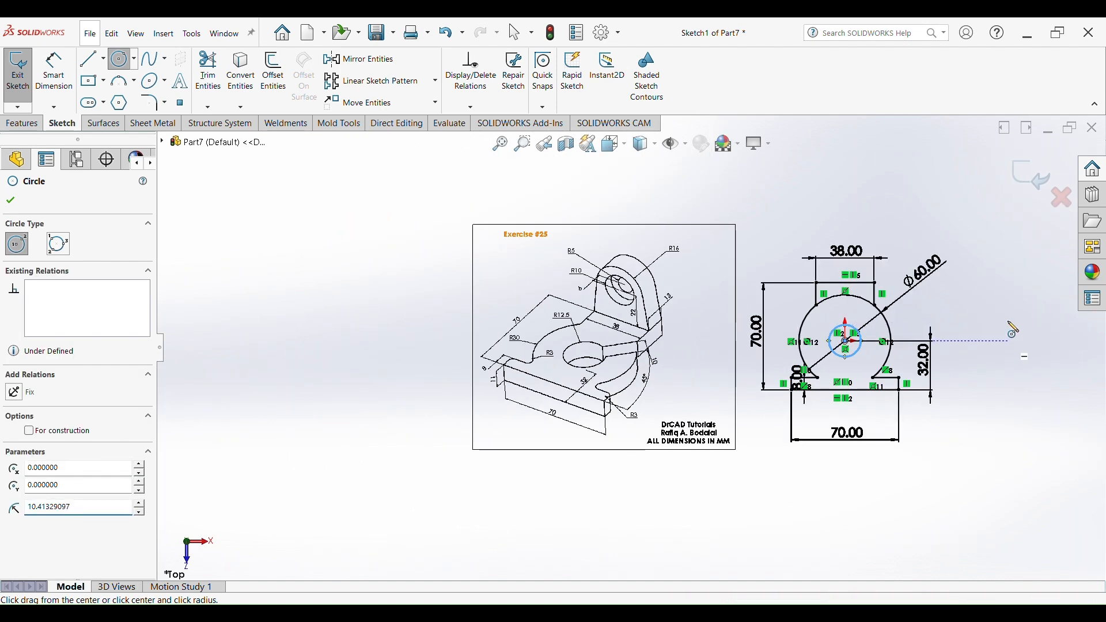
{"action": "right_click_drag", "start_coordinate": [1012, 329], "coordinate": [999, 303]}
{"action": "scroll", "coordinate": [956, 340], "scroll_direction": "down", "scroll_amount": 3}
{"action": "left_click", "coordinate": [755, 311]}
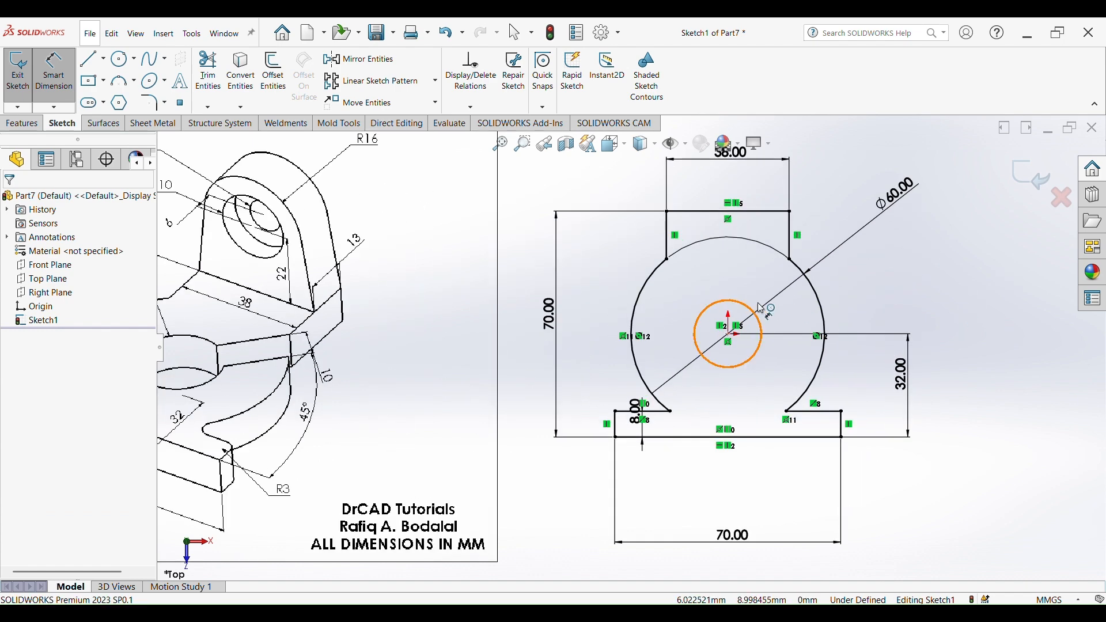
{"action": "left_click", "coordinate": [876, 287]}
{"action": "type", "text": "25"}
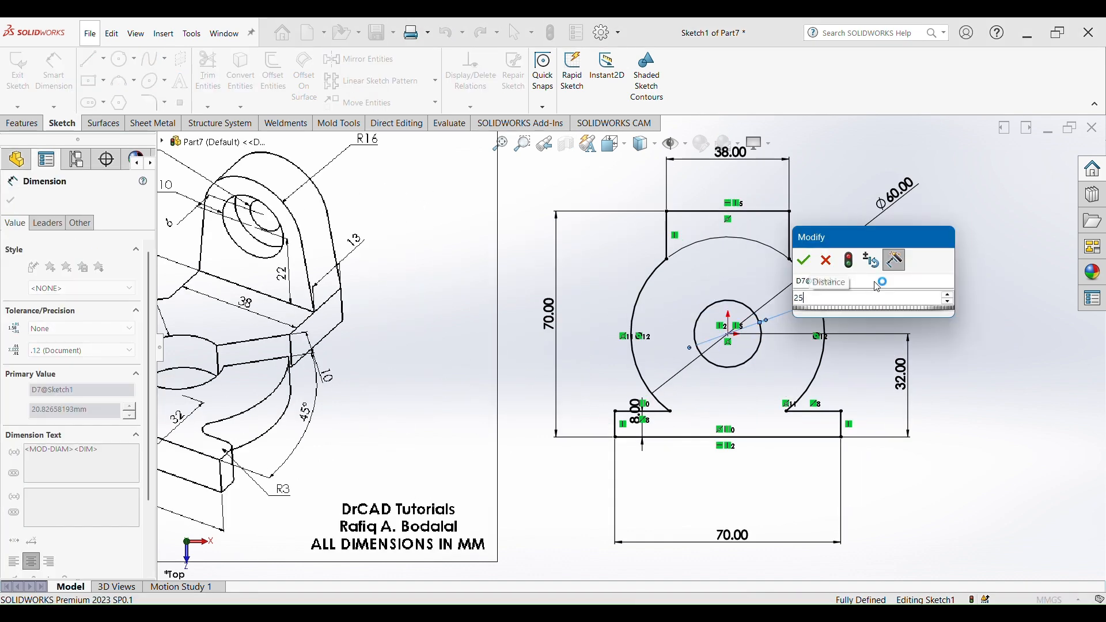
{"action": "key", "text": "Return"}
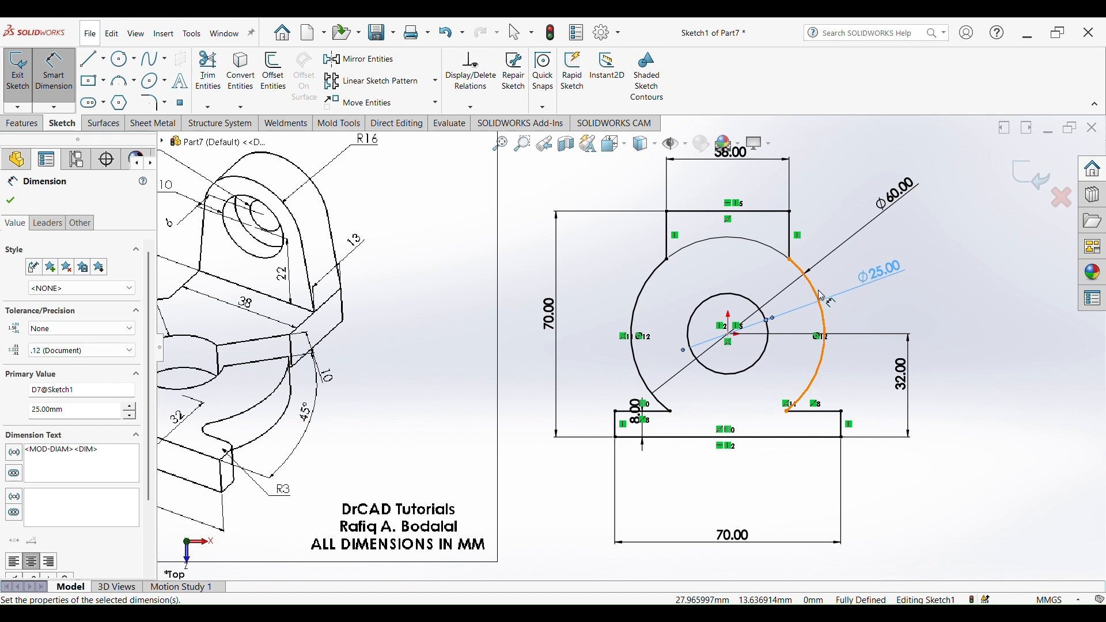
{"action": "key", "text": "Escape"}
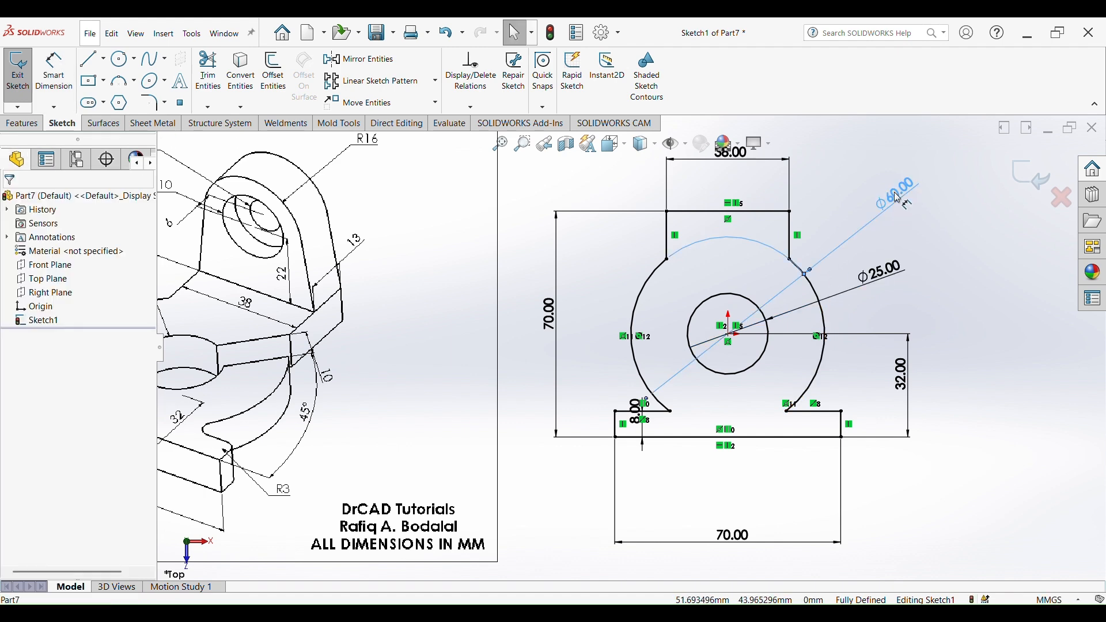
{"action": "left_click_drag", "start_coordinate": [894, 196], "coordinate": [579, 235]}
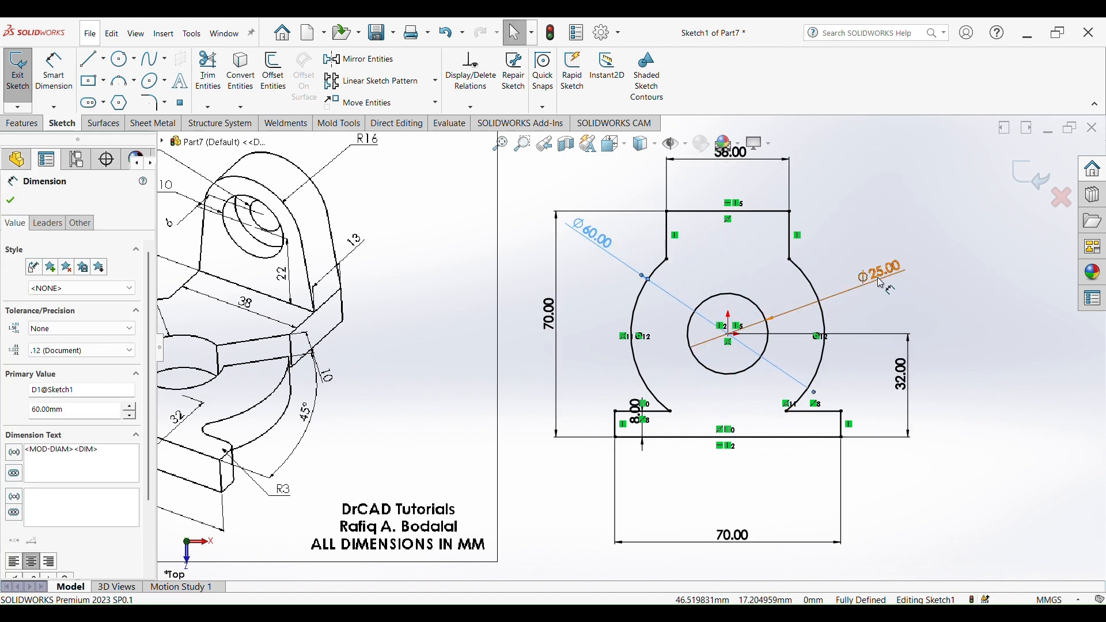
{"action": "left_click_drag", "start_coordinate": [866, 274], "coordinate": [567, 265]}
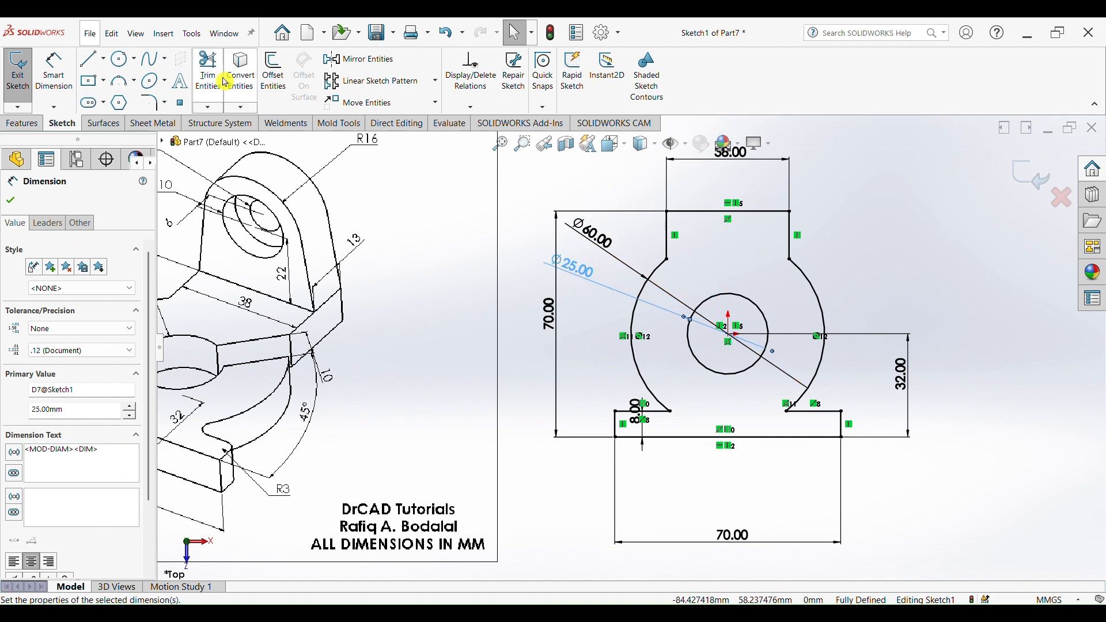
- Draw a horizontal centerline about 60 mm long from the origin to the right
{"action": "left_click", "coordinate": [104, 60]}
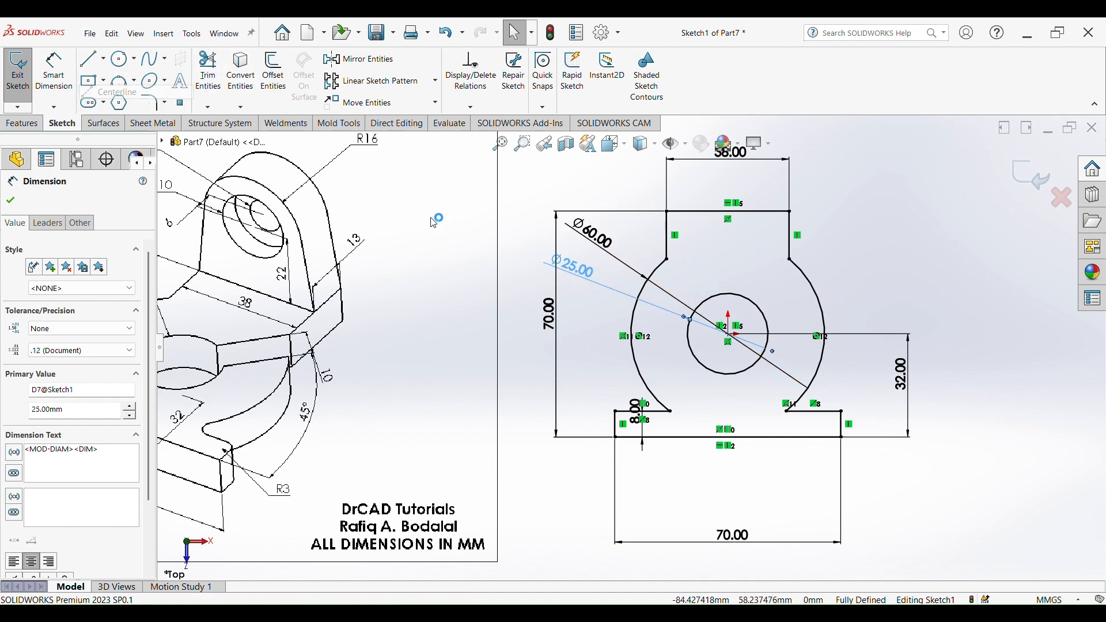
{"action": "left_click", "coordinate": [115, 92]}
{"action": "scroll", "coordinate": [778, 339], "scroll_direction": "down", "scroll_amount": 4}
{"action": "left_click", "coordinate": [668, 331]}
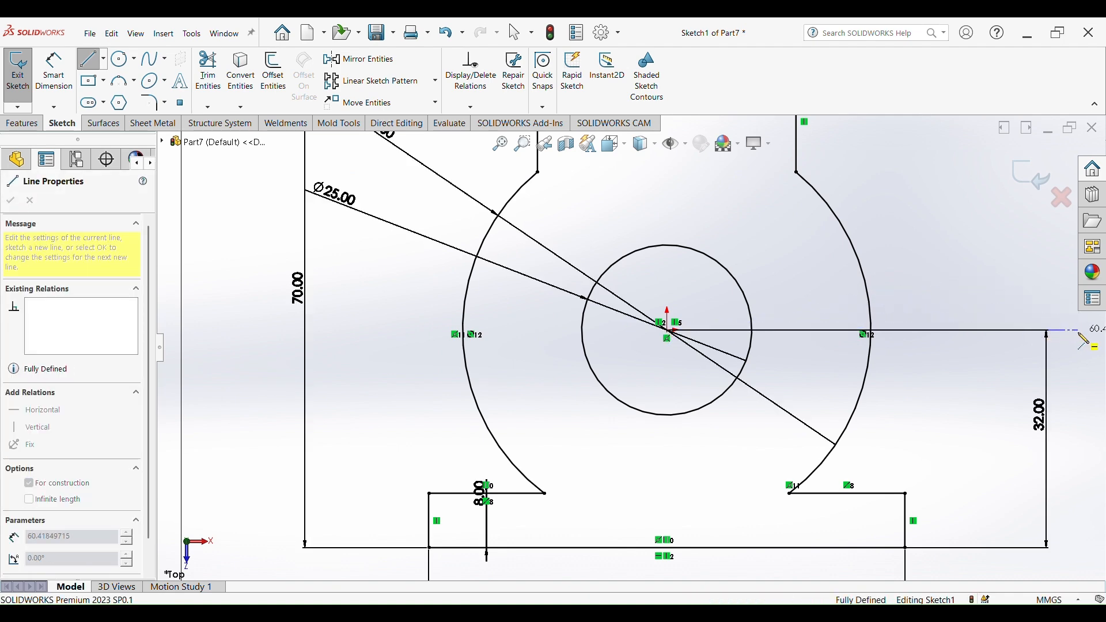
{"action": "left_click", "coordinate": [1079, 330]}
{"action": "key", "text": "Escape"}
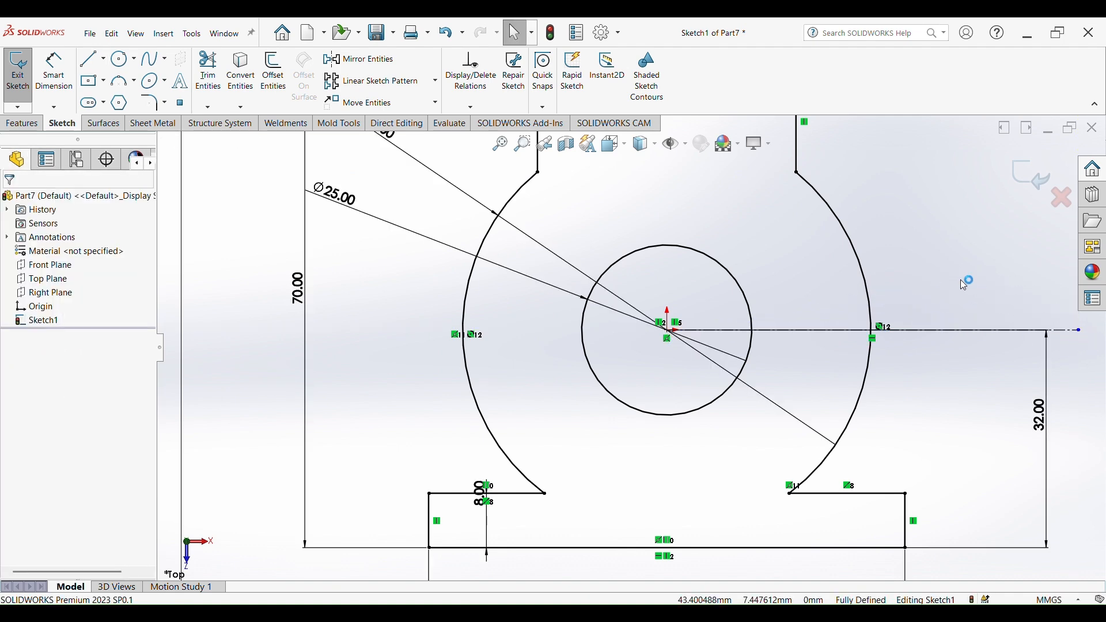
- Draw a line about 41 mm long from the origin angled about 33° up to the right
{"action": "left_click", "coordinate": [87, 60]}
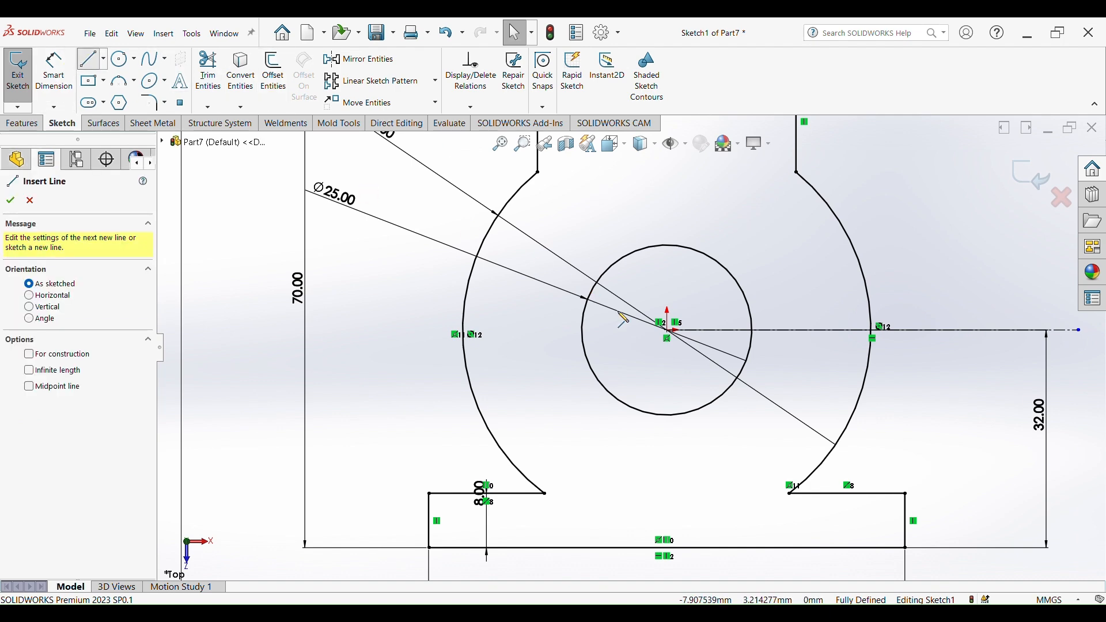
{"action": "left_click", "coordinate": [668, 330]}
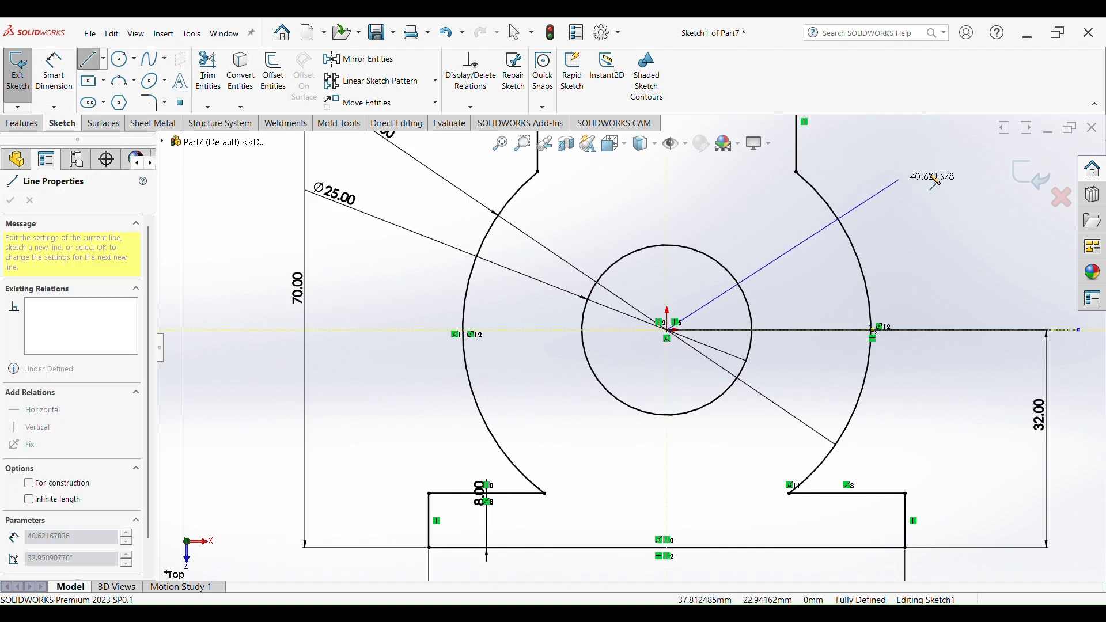
{"action": "left_click", "coordinate": [933, 153]}
{"action": "key", "text": "Escape"}
- Zoom into the reference drawing to examine the angled rib and its 45° and 10 mm dimensions
{"action": "scroll", "coordinate": [911, 270], "scroll_direction": "up", "scroll_amount": 4}
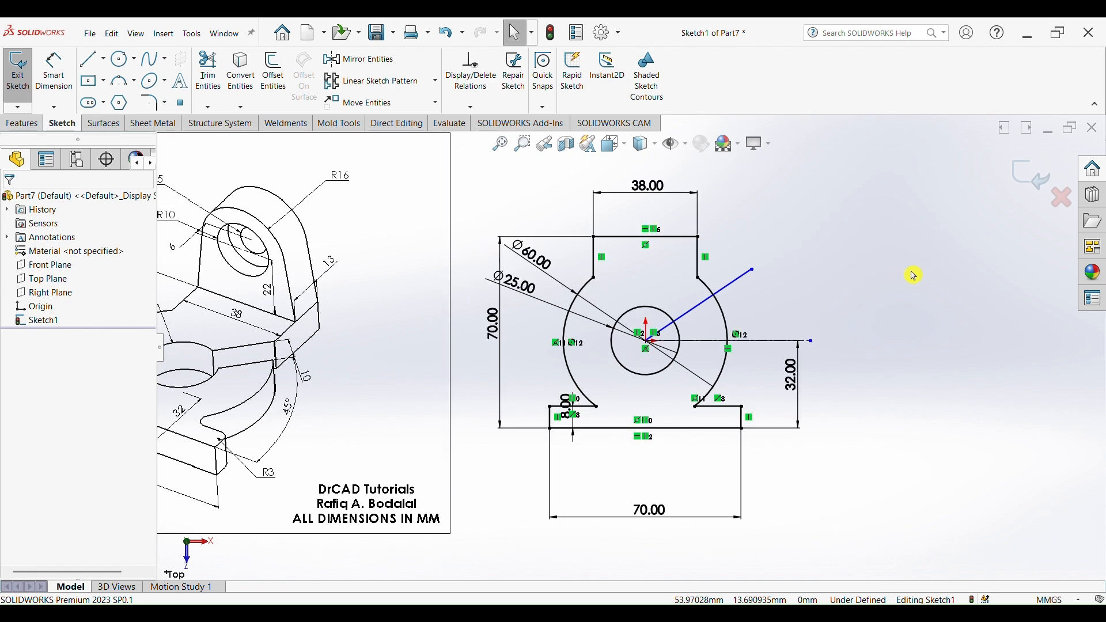
{"action": "scroll", "coordinate": [656, 334], "scroll_direction": "up", "scroll_amount": 2}
{"action": "scroll", "coordinate": [707, 321], "scroll_direction": "down", "scroll_amount": 4}
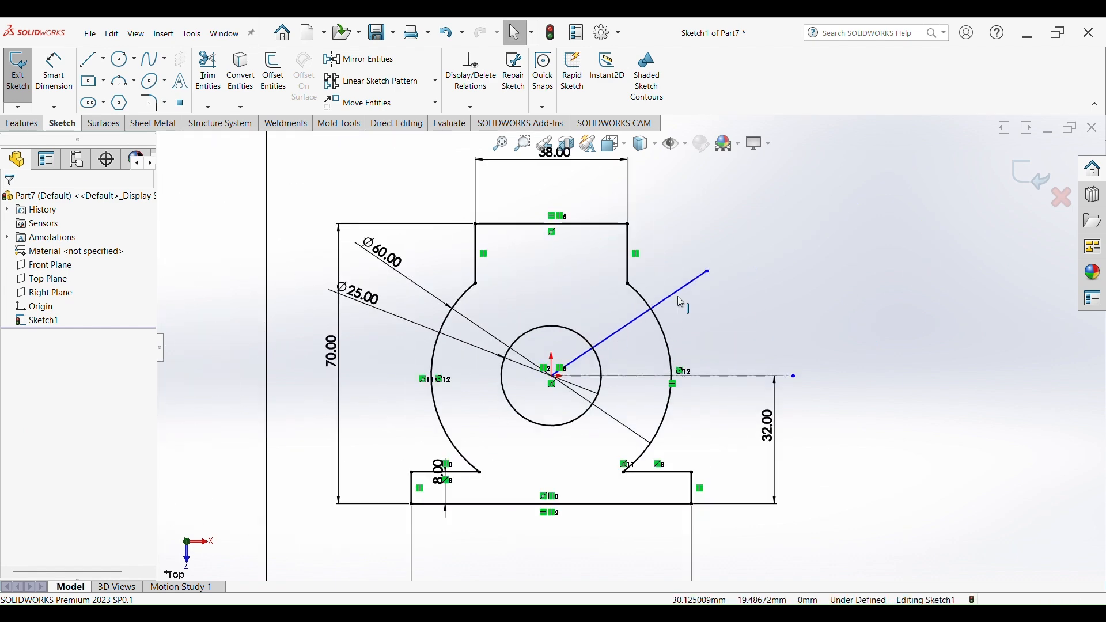
{"action": "scroll", "coordinate": [622, 322], "scroll_direction": "up", "scroll_amount": 3}
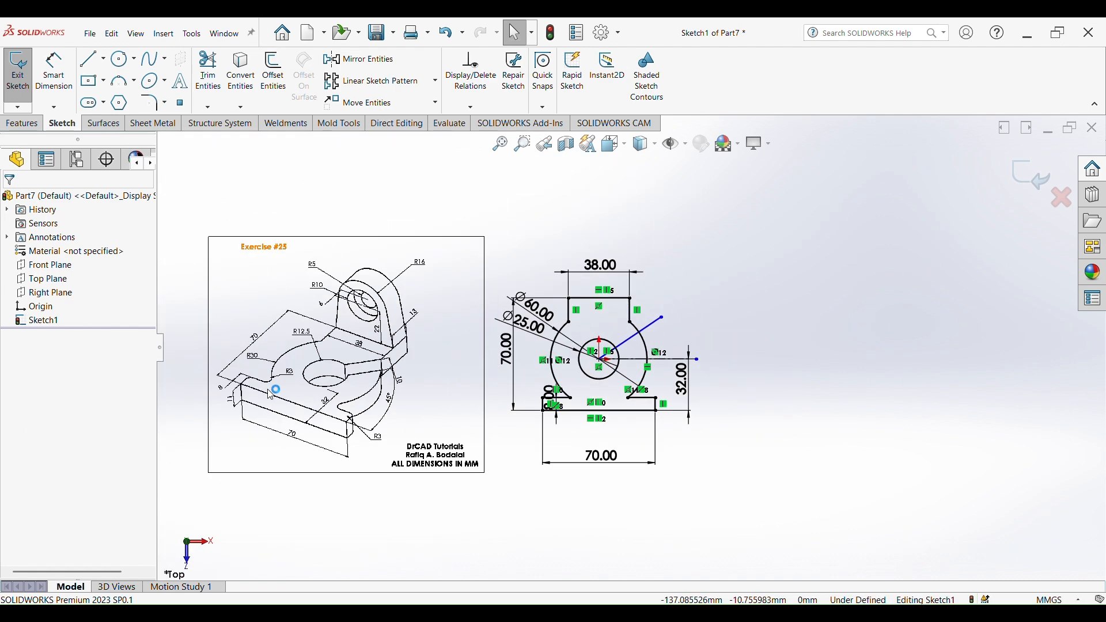
{"action": "scroll", "coordinate": [434, 354], "scroll_direction": "down", "scroll_amount": 6}
{"action": "scroll", "coordinate": [704, 338], "scroll_direction": "up", "scroll_amount": 4}
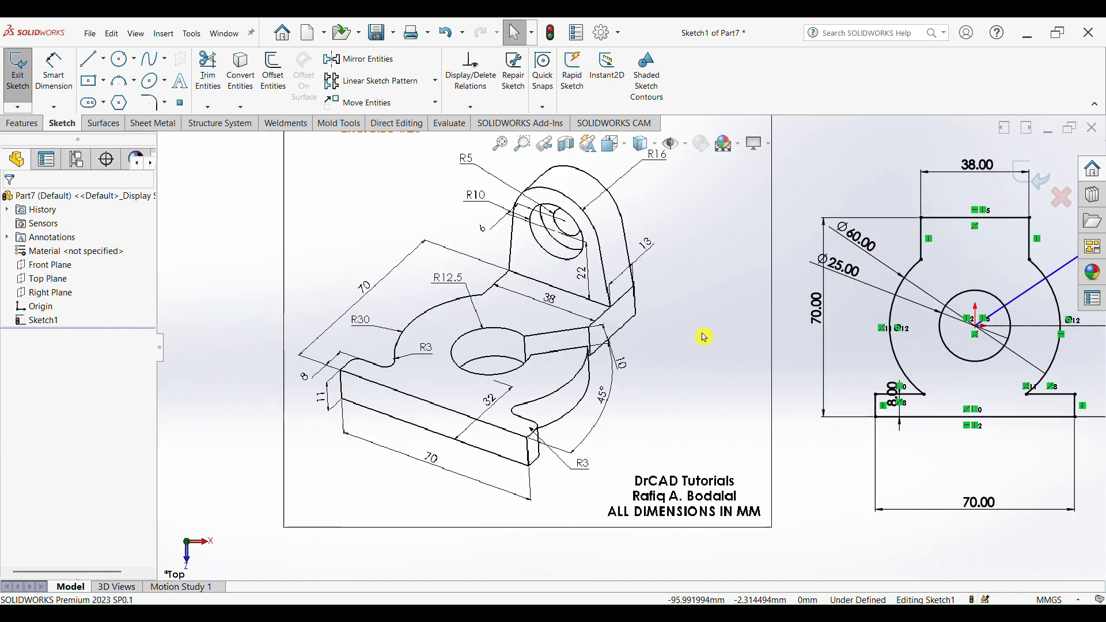
{"action": "scroll", "coordinate": [797, 321], "scroll_direction": "down", "scroll_amount": 3}
{"action": "scroll", "coordinate": [801, 331], "scroll_direction": "up", "scroll_amount": 4}
{"action": "scroll", "coordinate": [809, 344], "scroll_direction": "down", "scroll_amount": 4}
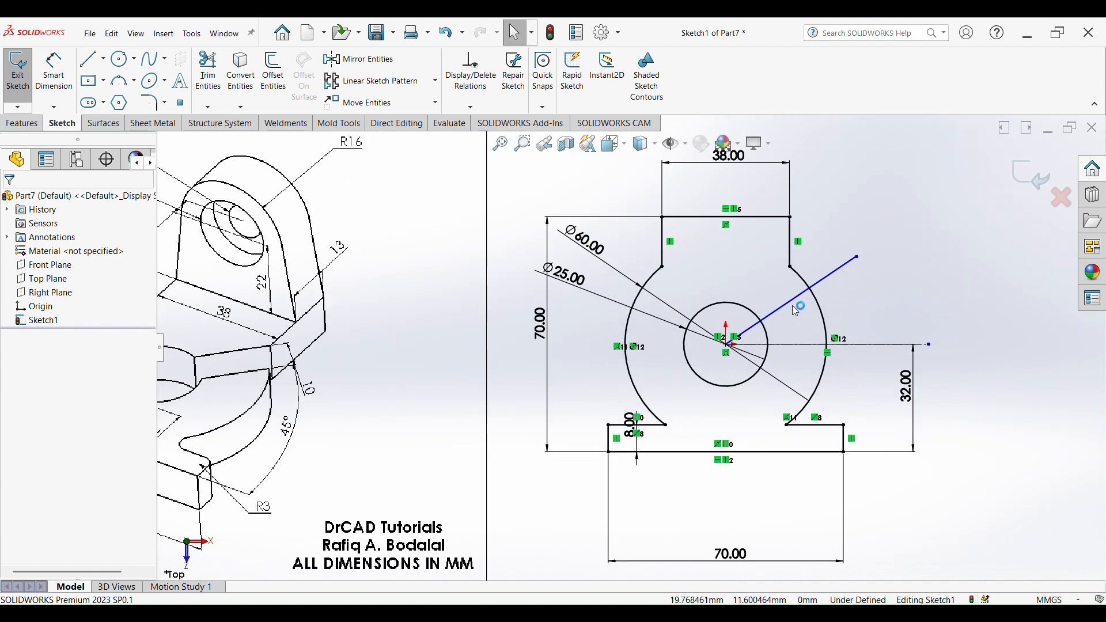
{"action": "scroll", "coordinate": [273, 374], "scroll_direction": "up", "scroll_amount": 2}
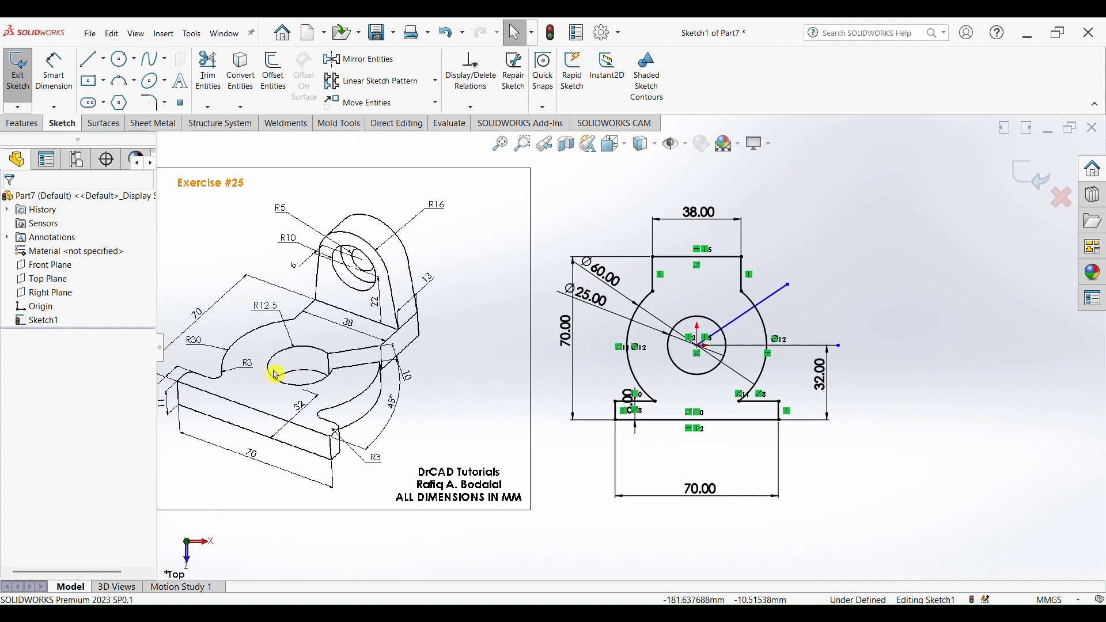
{"action": "scroll", "coordinate": [421, 358], "scroll_direction": "down", "scroll_amount": 4}
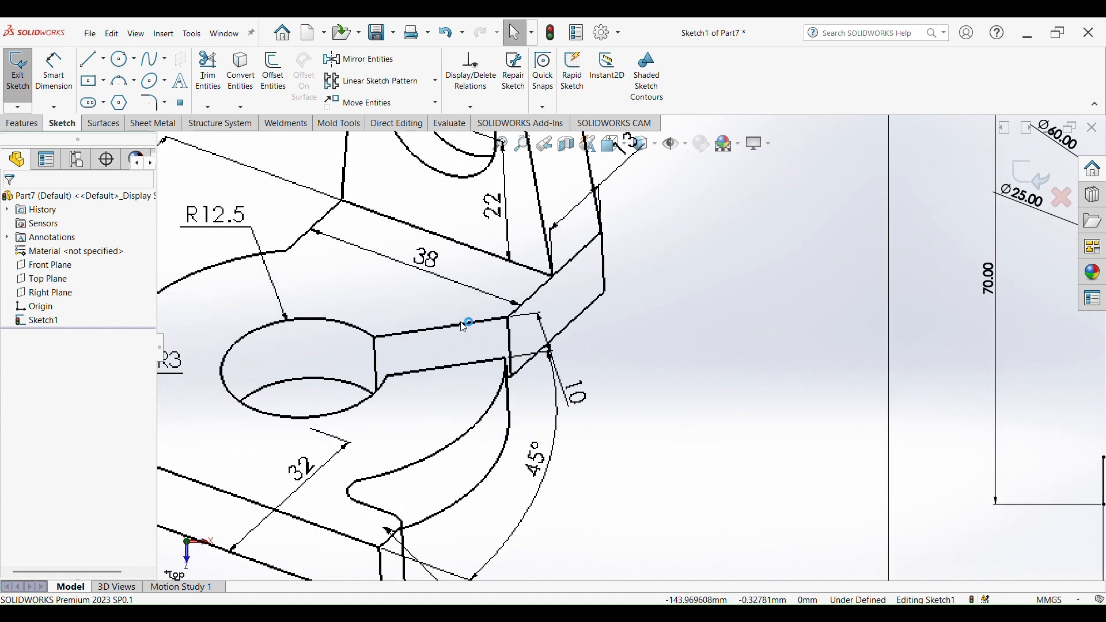
{"action": "scroll", "coordinate": [495, 360], "scroll_direction": "up", "scroll_amount": 1}
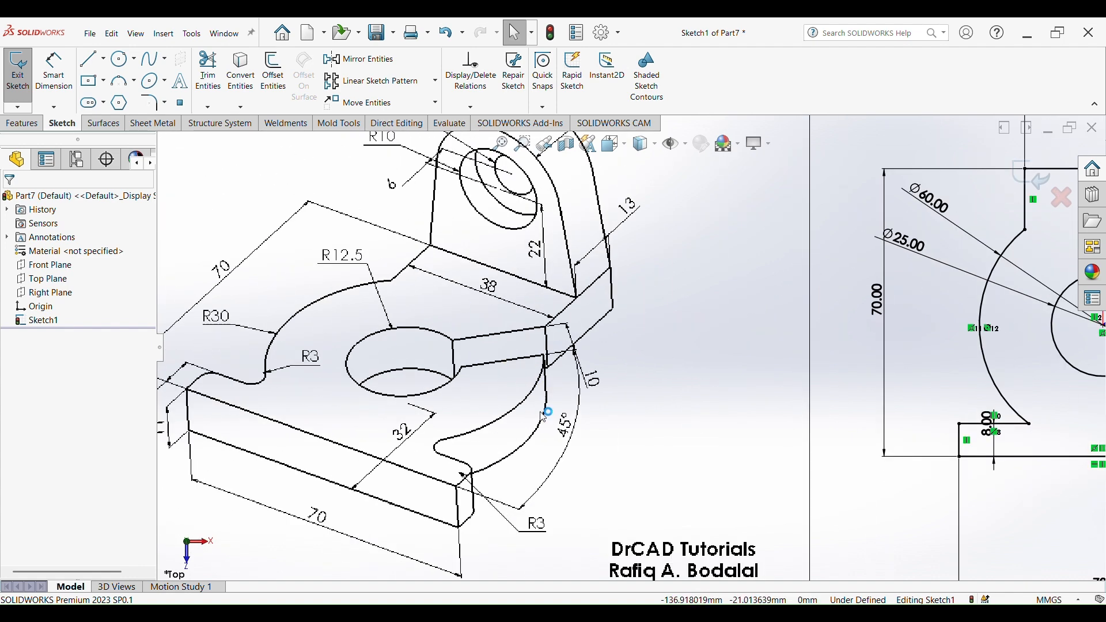
{"action": "scroll", "coordinate": [544, 414], "scroll_direction": "down", "scroll_amount": 1}
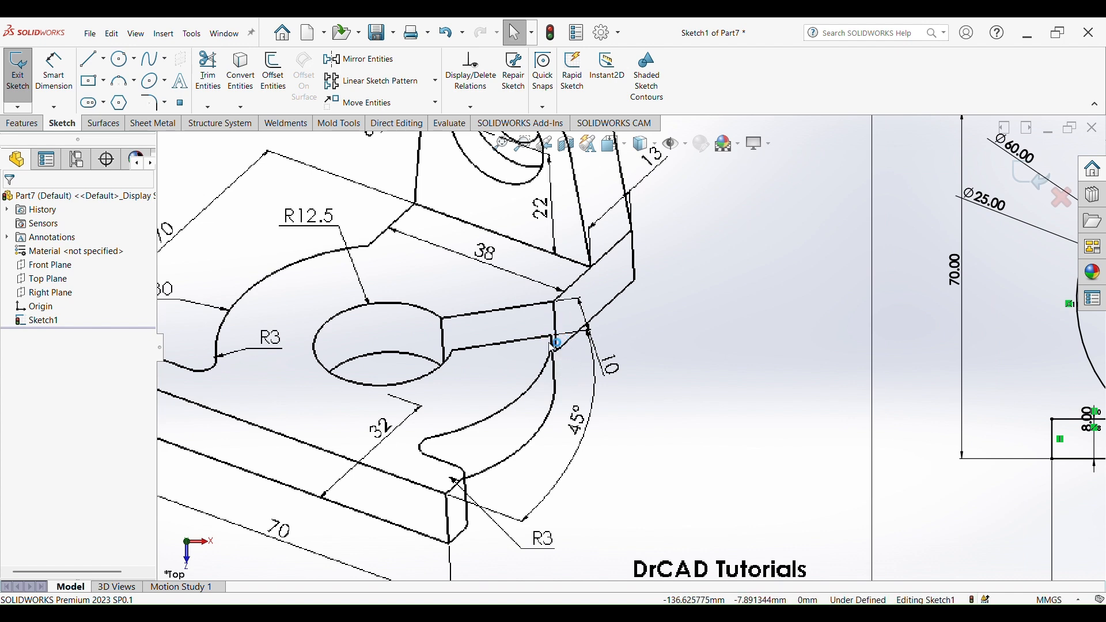
{"action": "left_click", "coordinate": [465, 509]}
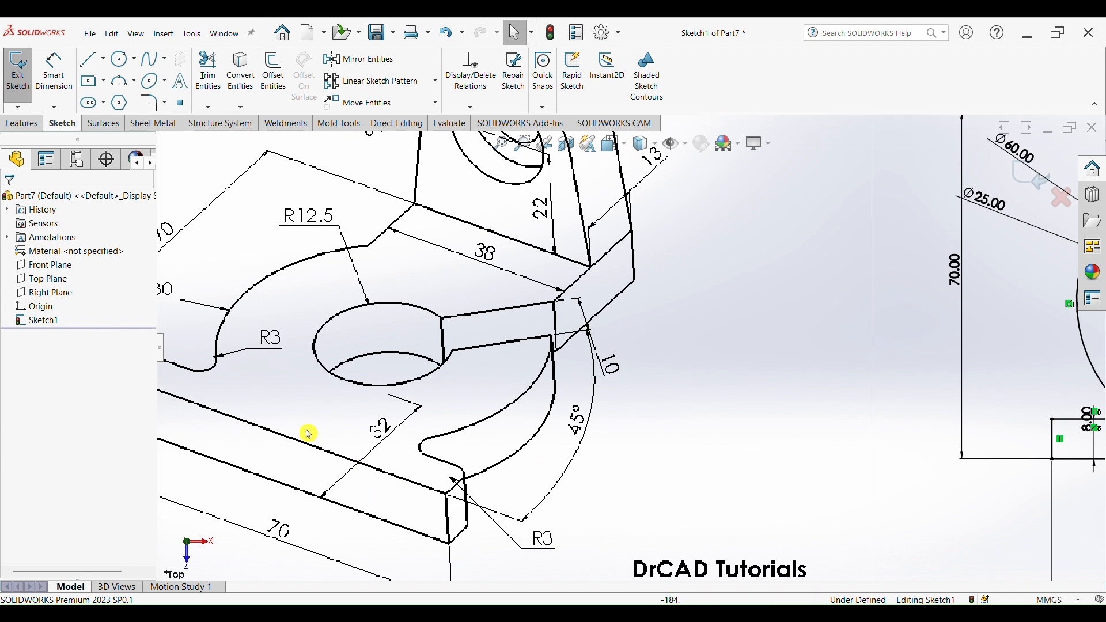
- Dimension the angle between the angled line and the horizontal centerline as 45°
{"action": "scroll", "coordinate": [940, 352], "scroll_direction": "up", "scroll_amount": 5}
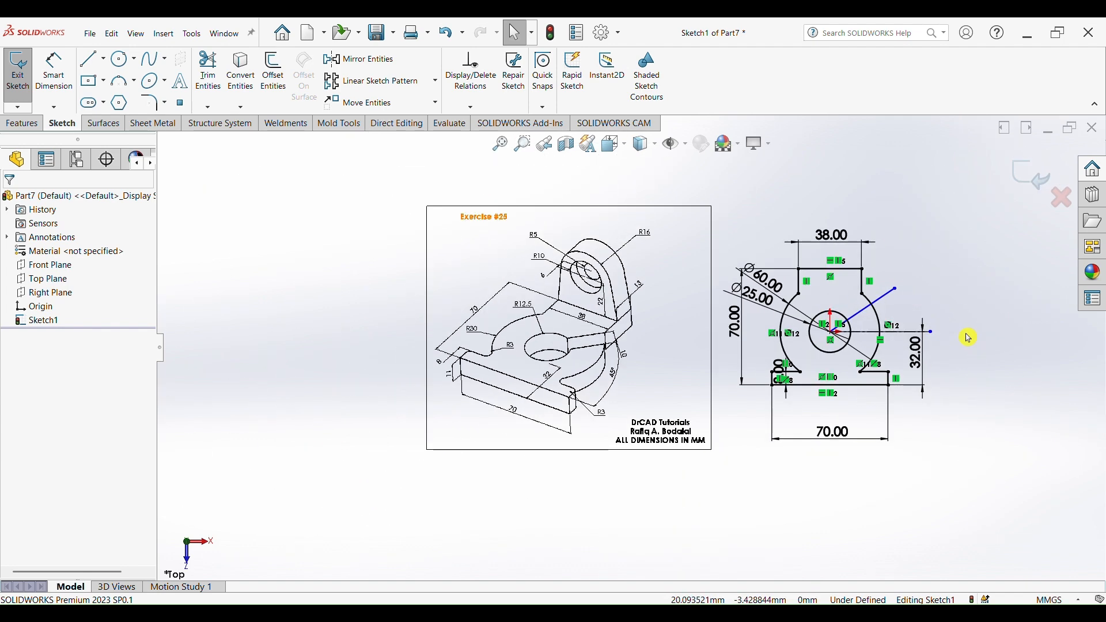
{"action": "scroll", "coordinate": [967, 338], "scroll_direction": "down", "scroll_amount": 4}
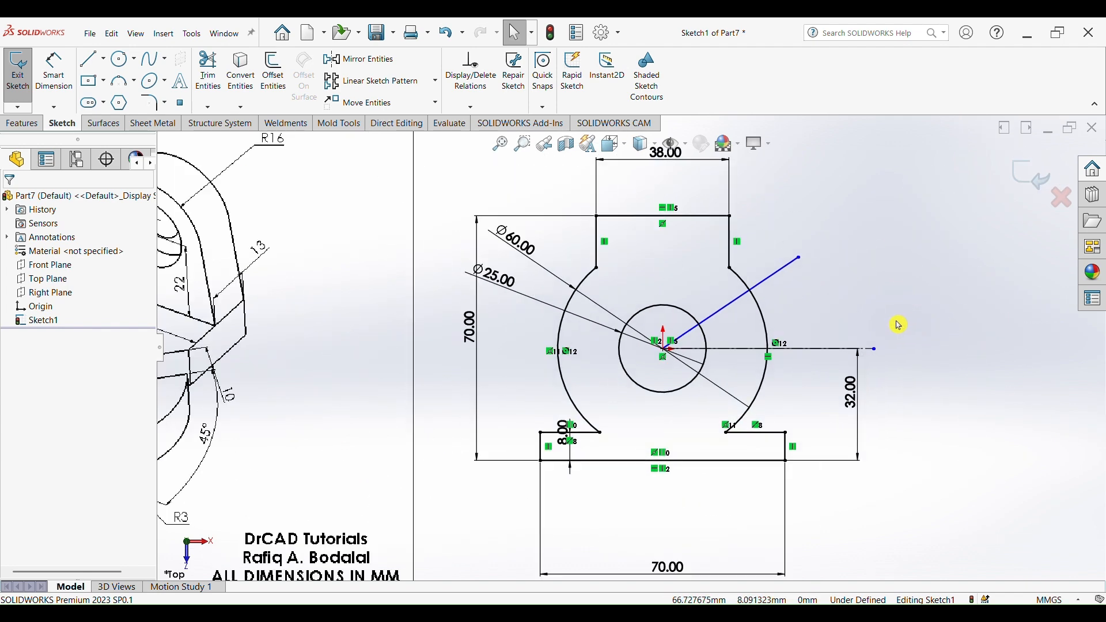
{"action": "left_click", "coordinate": [65, 84]}
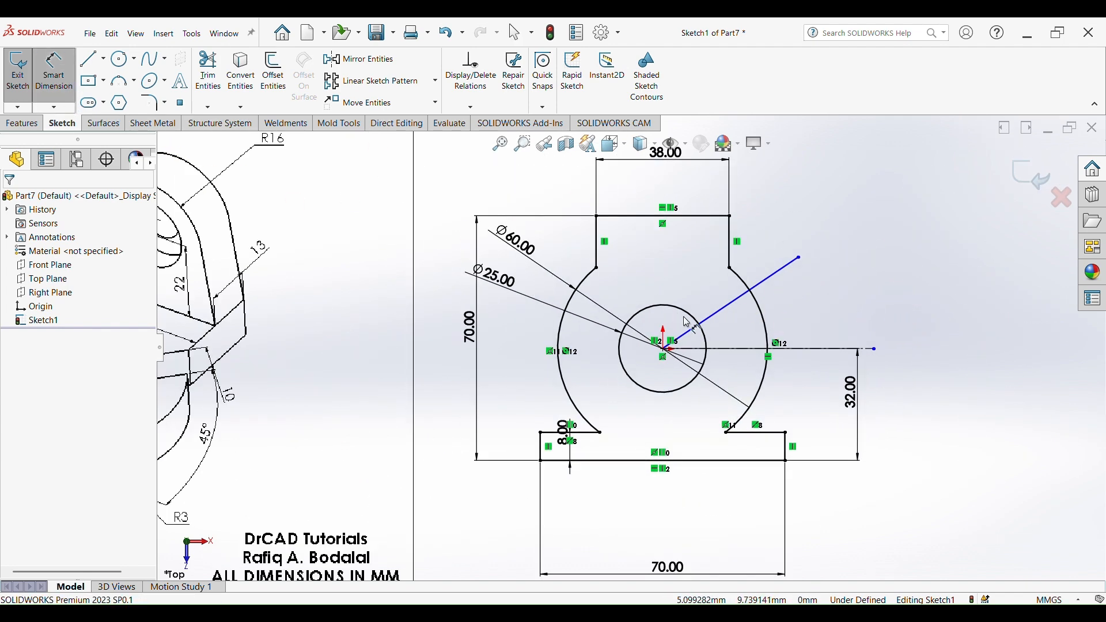
{"action": "left_click", "coordinate": [776, 280]}
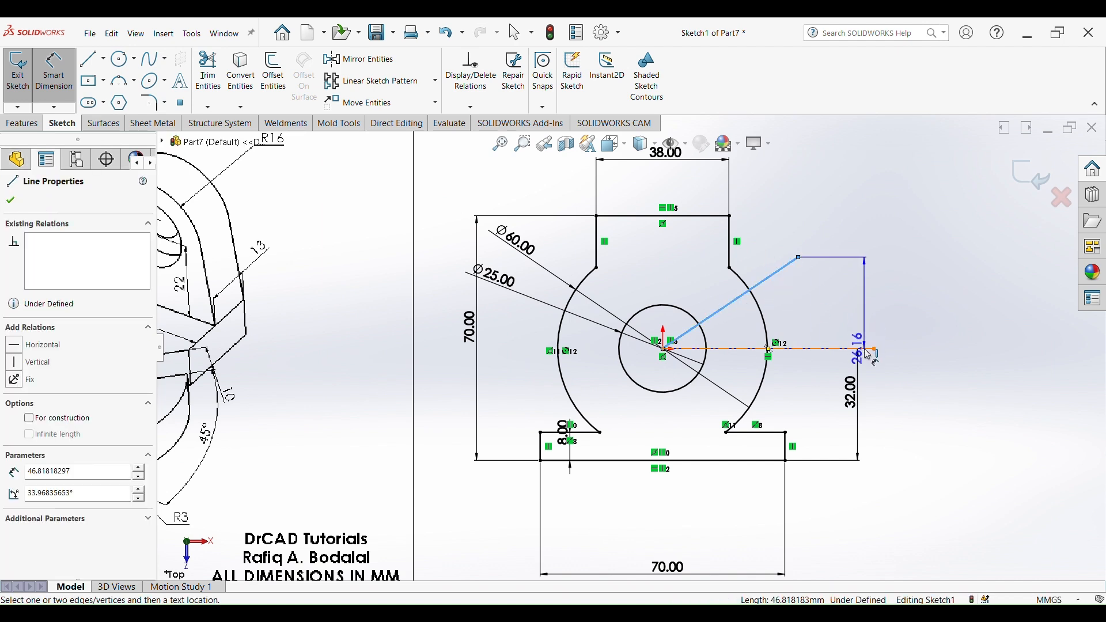
{"action": "left_click", "coordinate": [867, 349]}
{"action": "left_click", "coordinate": [843, 299]}
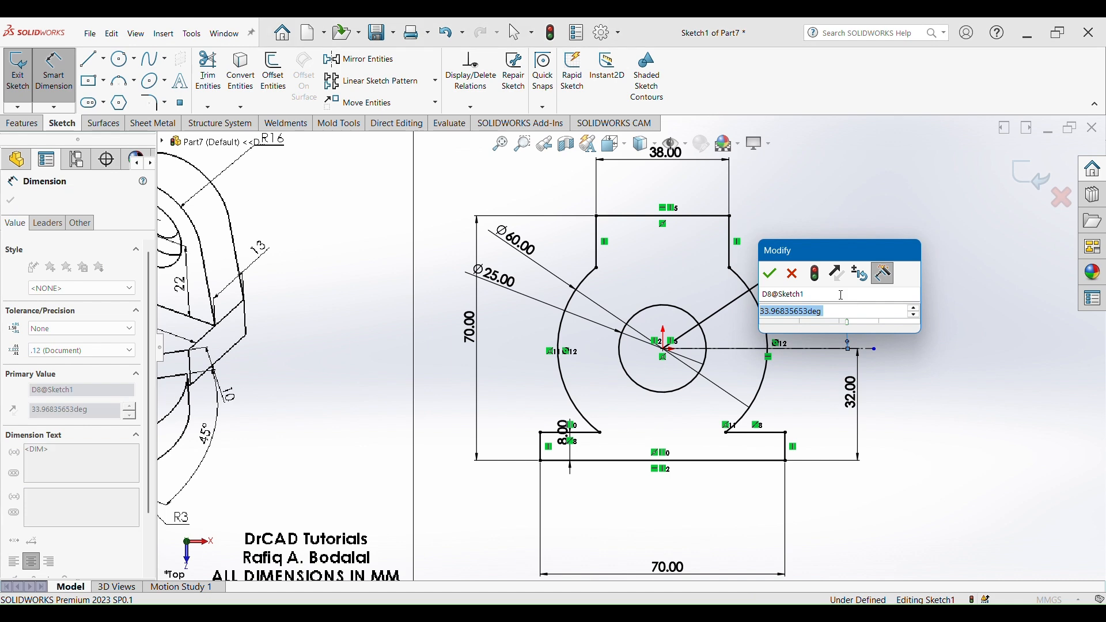
{"action": "type", "text": "45"}
{"action": "key", "text": "Return"}
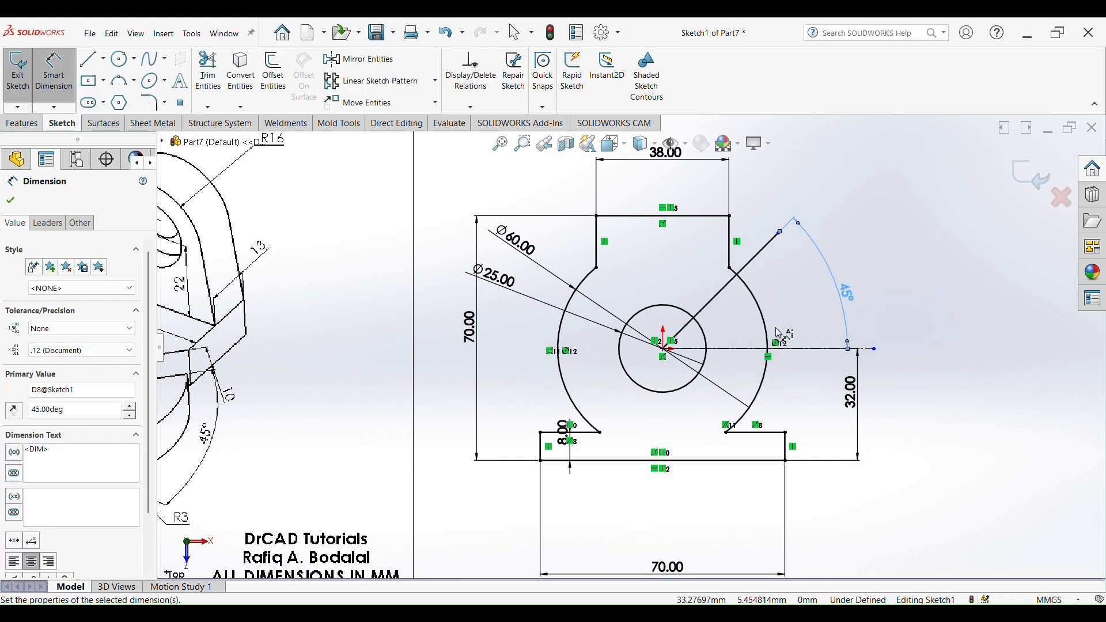
- Offset the angled line 5 mm to both sides
{"action": "left_click", "coordinate": [273, 72]}
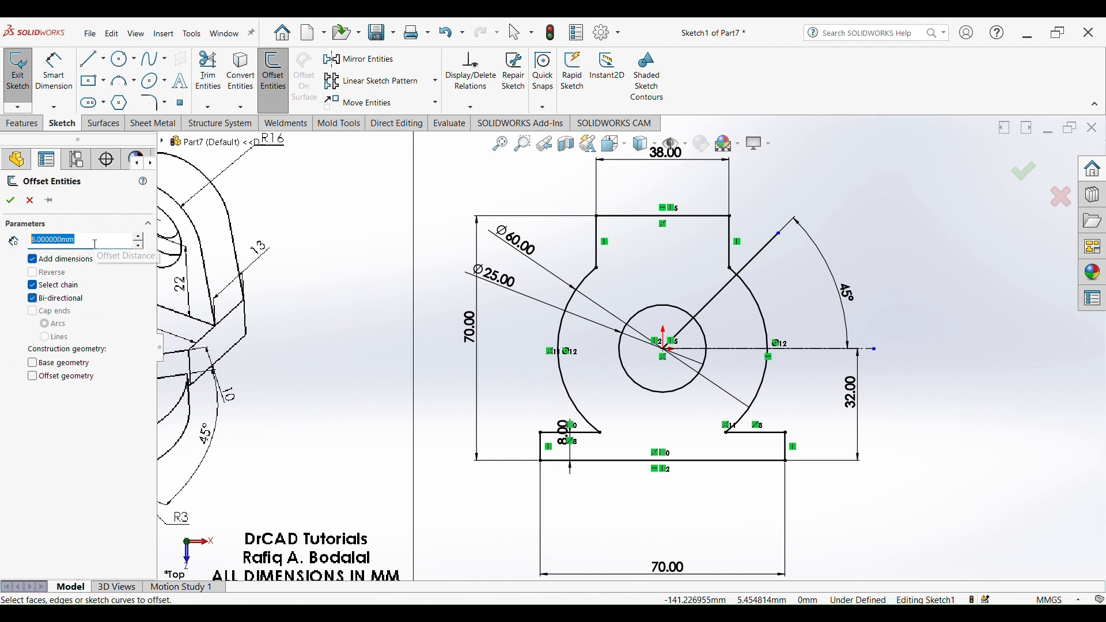
{"action": "type", "text": "5"}
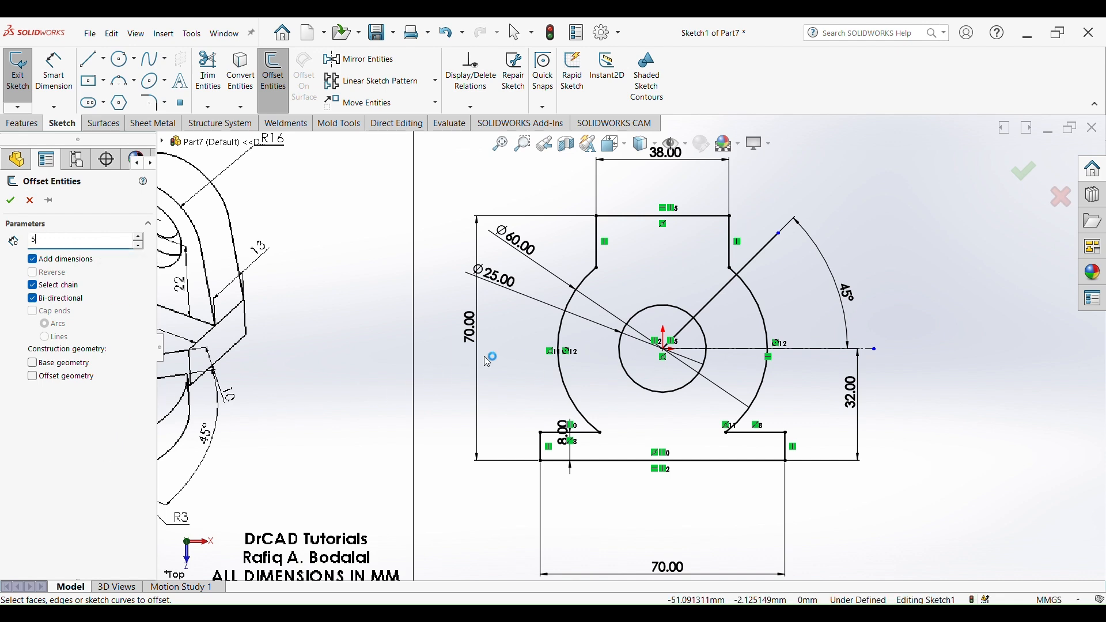
{"action": "key", "text": "Return"}
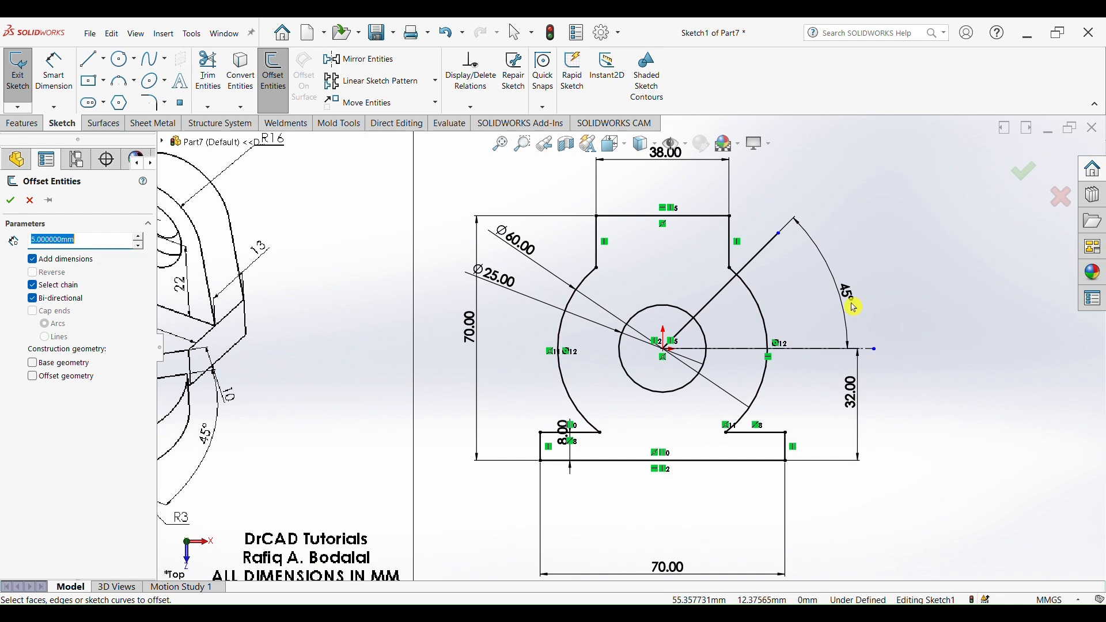
{"action": "left_click", "coordinate": [756, 259]}
{"action": "left_click", "coordinate": [9, 200]}
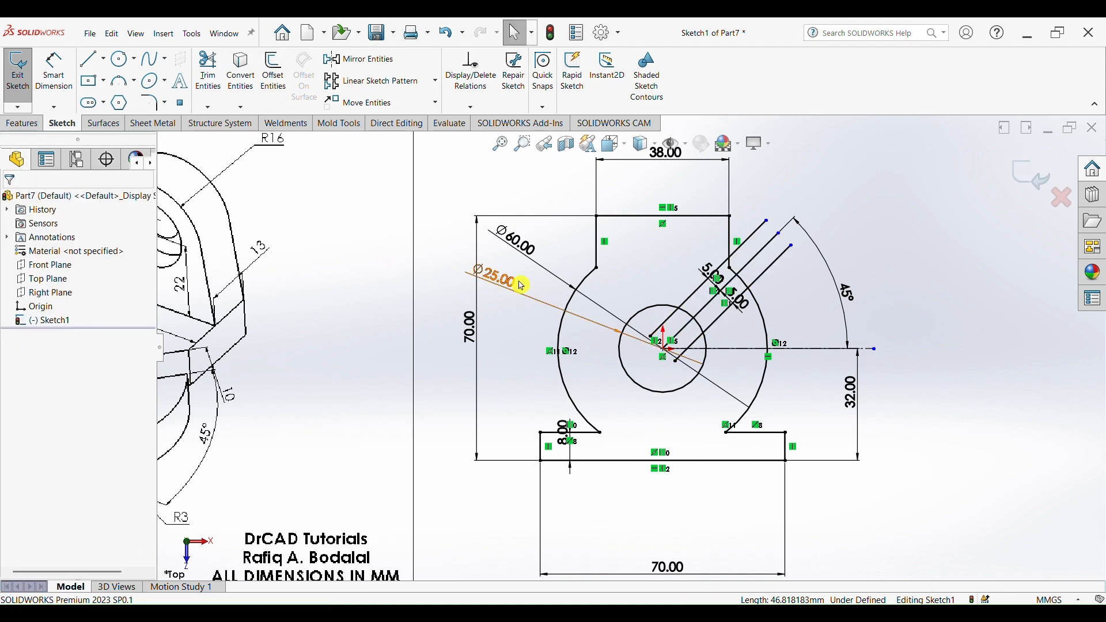
{"action": "scroll", "coordinate": [803, 317], "scroll_direction": "up", "scroll_amount": 3}
{"action": "scroll", "coordinate": [708, 314], "scroll_direction": "down", "scroll_amount": 6}
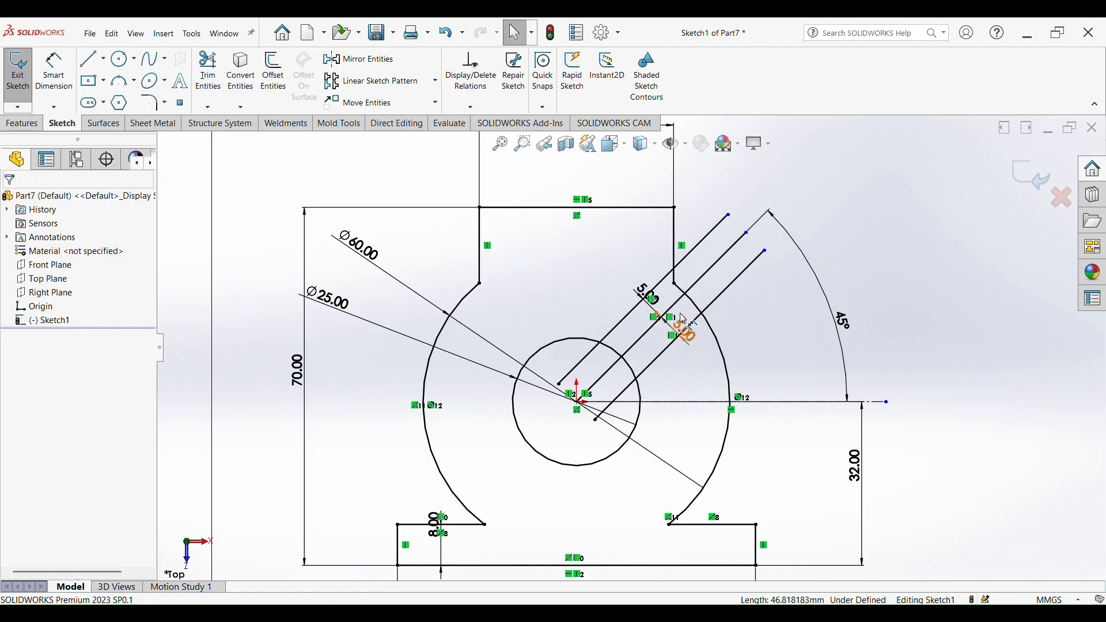
{"action": "scroll", "coordinate": [680, 317], "scroll_direction": "down", "scroll_amount": 4}
{"action": "scroll", "coordinate": [612, 334], "scroll_direction": "up", "scroll_amount": 4}
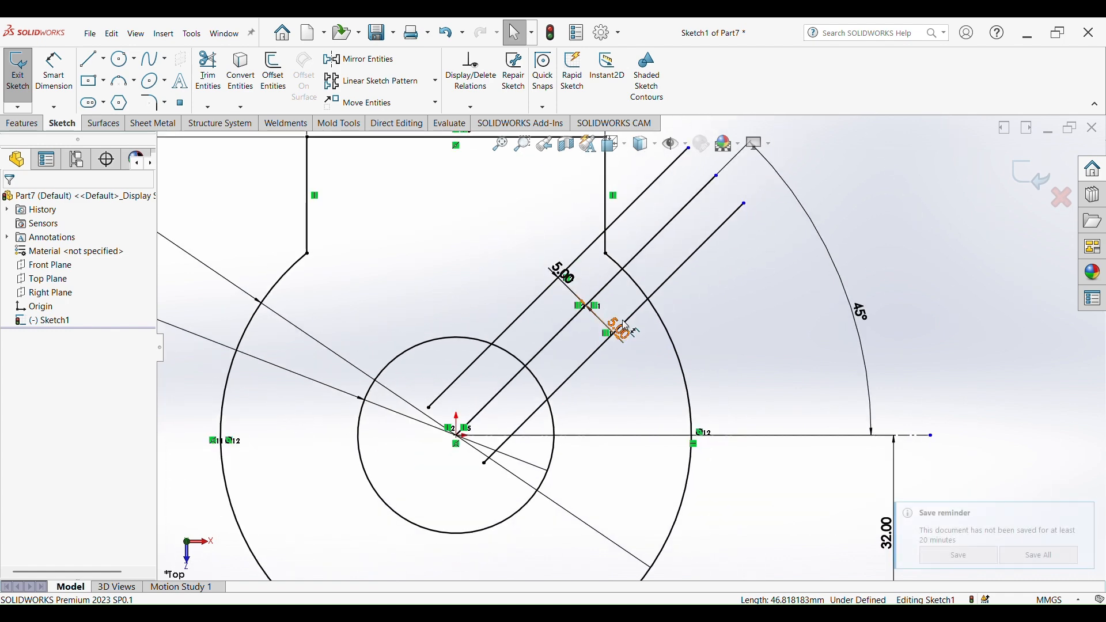
{"action": "left_click", "coordinate": [1084, 513]}
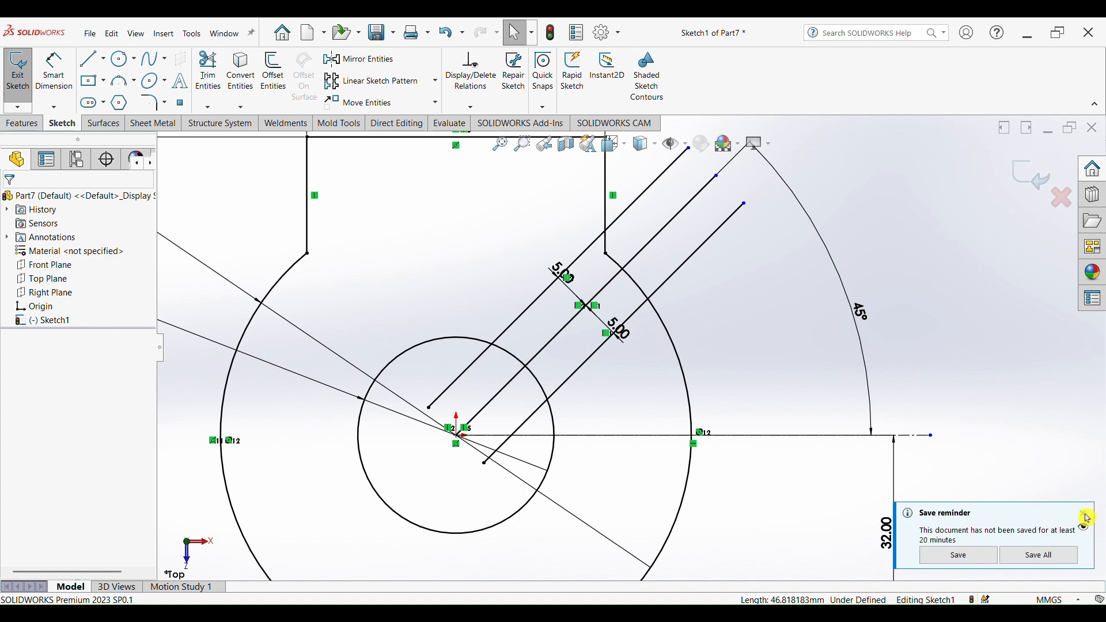
{"action": "left_click", "coordinate": [977, 452]}
- Trim away the original angled line, the outer arc between the offset lines, and the offset line ends inside the small circle
{"action": "left_click", "coordinate": [217, 78]}
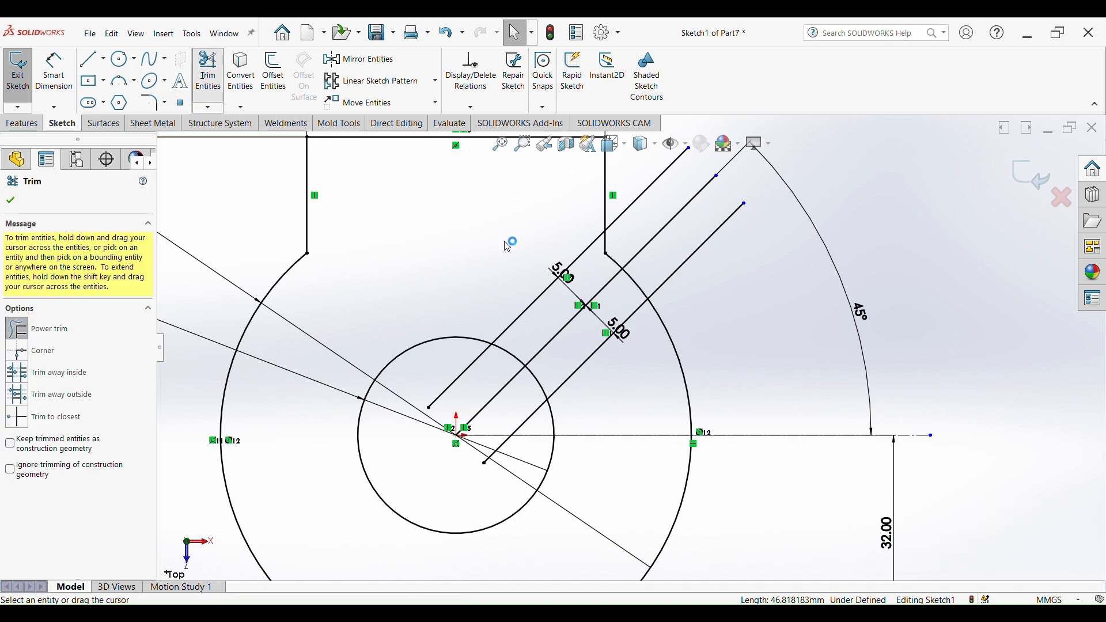
{"action": "scroll", "coordinate": [630, 346], "scroll_direction": "up", "scroll_amount": 3}
{"action": "left_click_drag", "start_coordinate": [717, 334], "coordinate": [638, 257]}
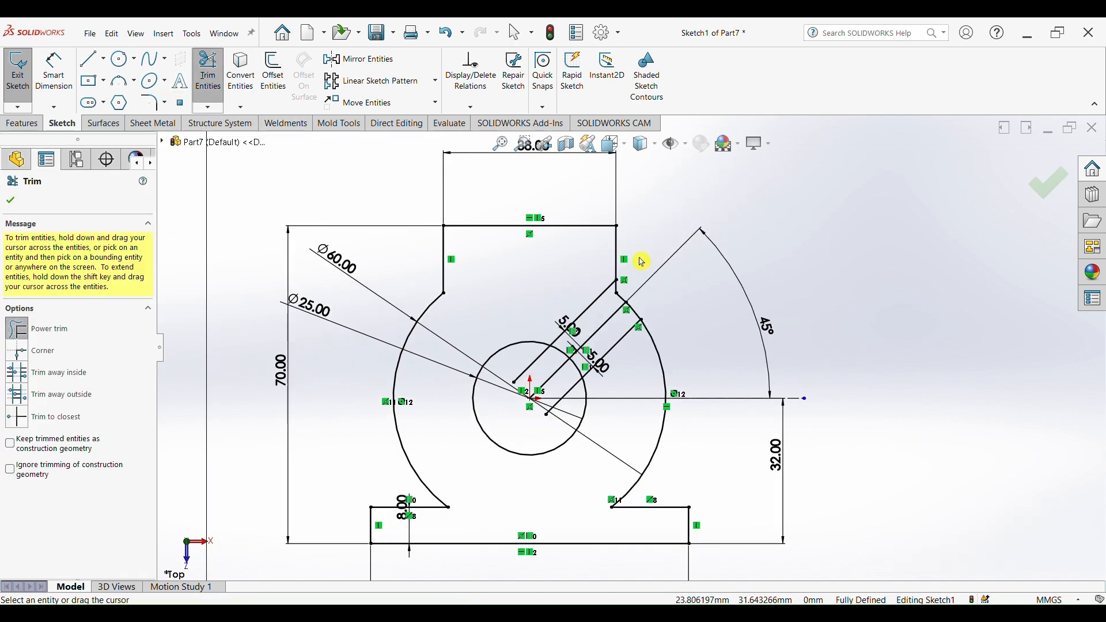
{"action": "scroll", "coordinate": [639, 259], "scroll_direction": "down", "scroll_amount": 3}
{"action": "mouse_move", "coordinate": [618, 299]}
{"action": "left_mouse_down"}
{"action": "mouse_move", "coordinate": [576, 334]}
{"action": "mouse_move", "coordinate": [615, 335]}
{"action": "mouse_move", "coordinate": [611, 356]}
{"action": "mouse_move", "coordinate": [573, 371]}
{"action": "mouse_move", "coordinate": [499, 448]}
{"action": "mouse_move", "coordinate": [523, 425]}
{"action": "left_mouse_up"}
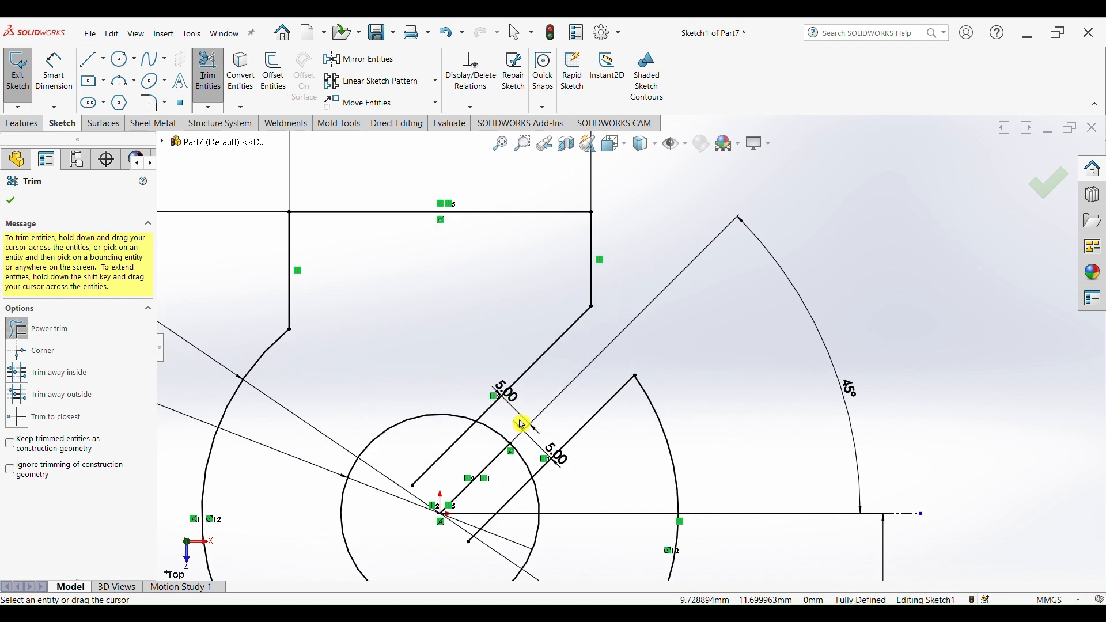
{"action": "mouse_move", "coordinate": [485, 464]}
{"action": "left_mouse_down"}
{"action": "mouse_move", "coordinate": [415, 449]}
{"action": "mouse_move", "coordinate": [505, 522]}
{"action": "mouse_move", "coordinate": [530, 447]}
{"action": "left_mouse_up"}
{"action": "scroll", "coordinate": [637, 372], "scroll_direction": "up", "scroll_amount": 5}
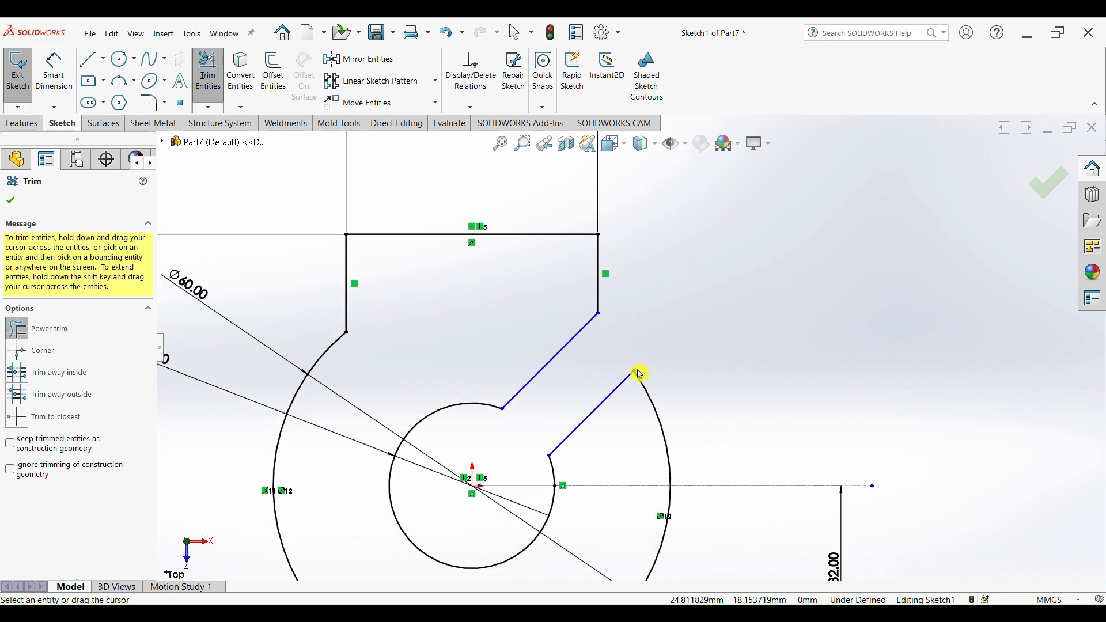
{"action": "scroll", "coordinate": [602, 382], "scroll_direction": "up", "scroll_amount": 3}
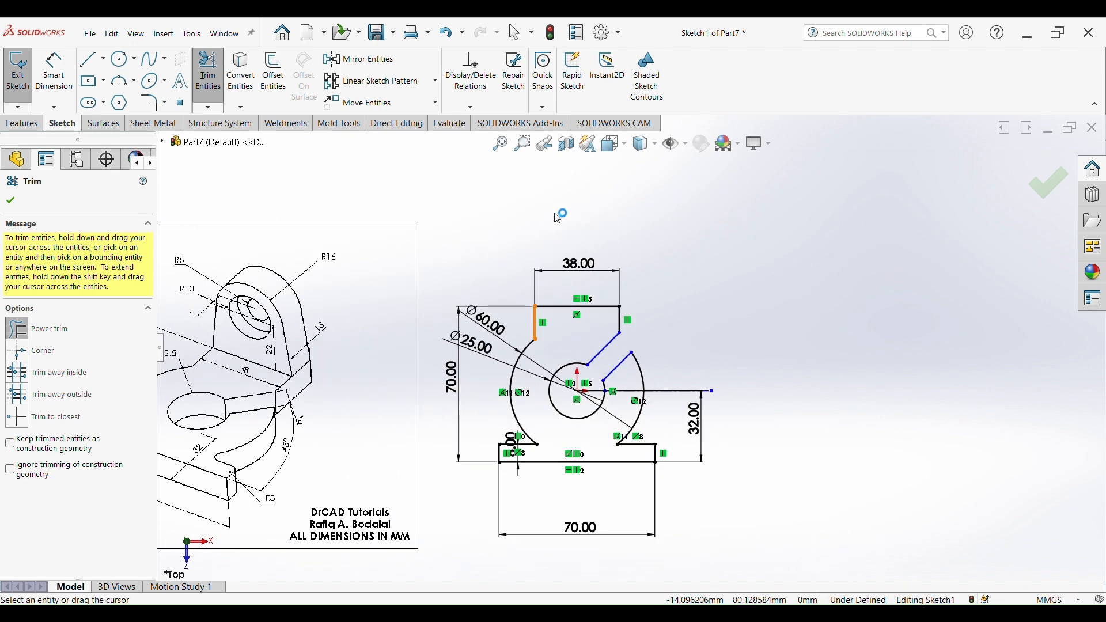
{"action": "left_click", "coordinate": [9, 202]}
- Add 3 mm sketch fillets to the four corners of the lower notches where the large arc meets the base rectangle
{"action": "scroll", "coordinate": [449, 420], "scroll_direction": "up", "scroll_amount": 2}
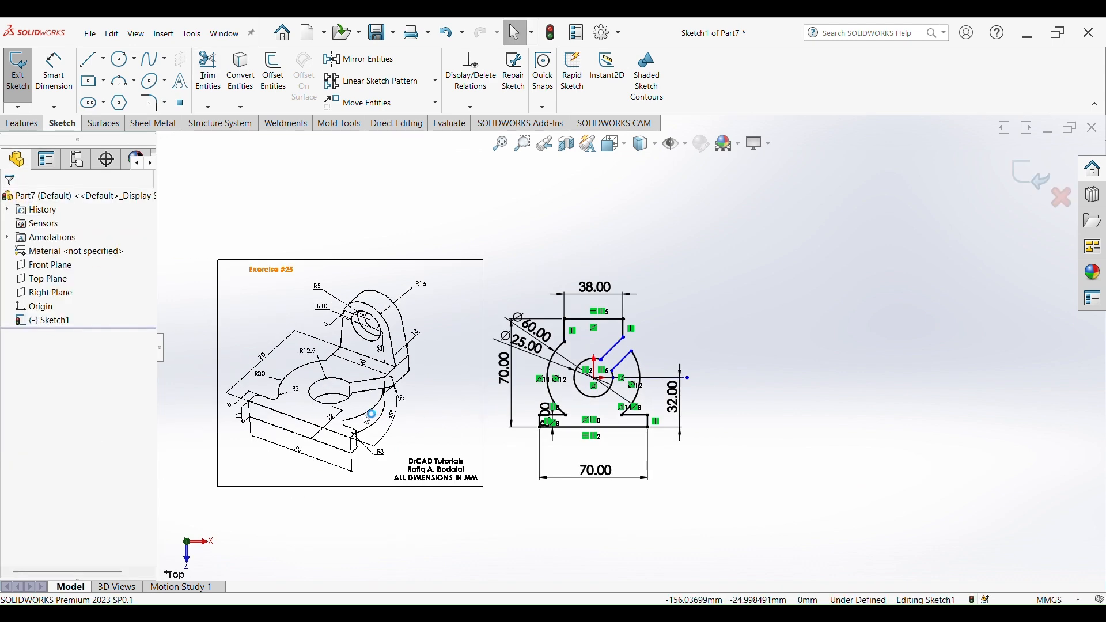
{"action": "scroll", "coordinate": [345, 403], "scroll_direction": "down", "scroll_amount": 6}
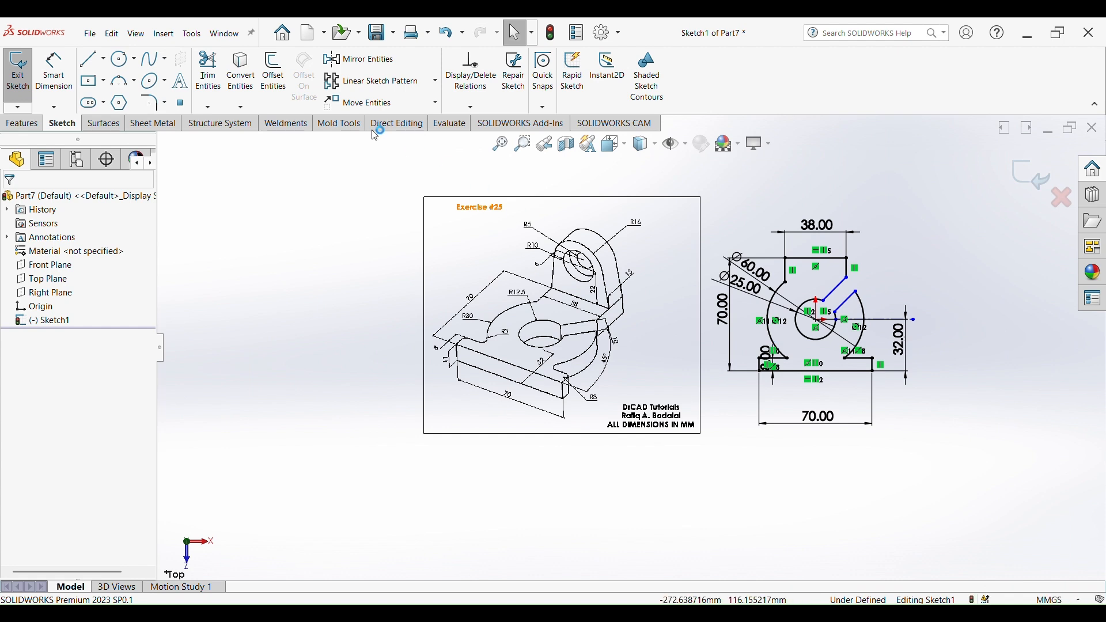
{"action": "left_click", "coordinate": [153, 102]}
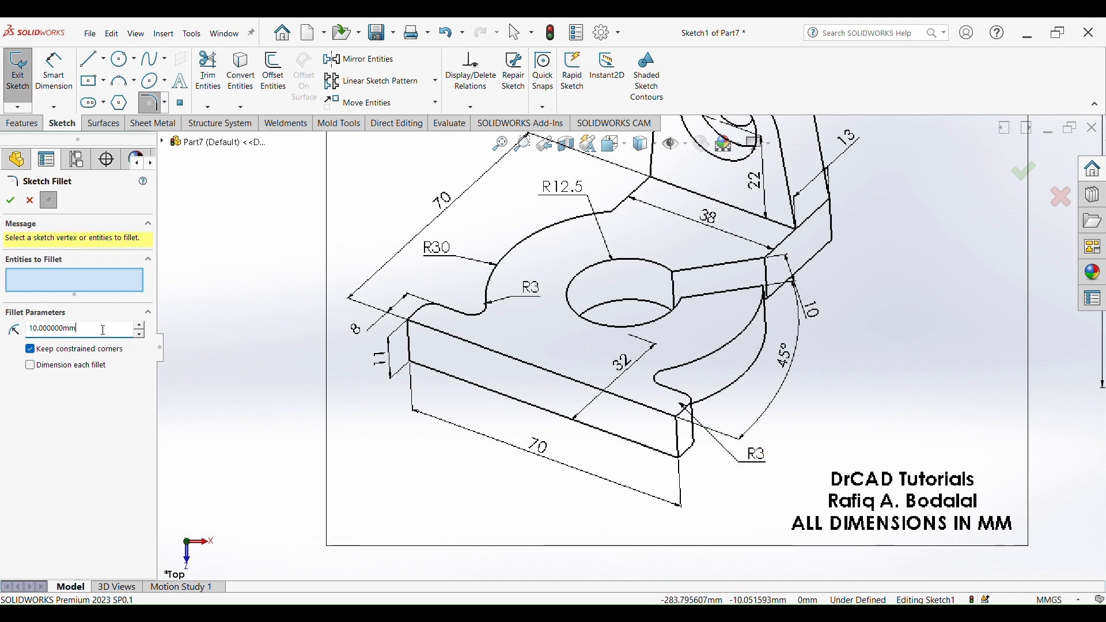
{"action": "type", "text": "3"}
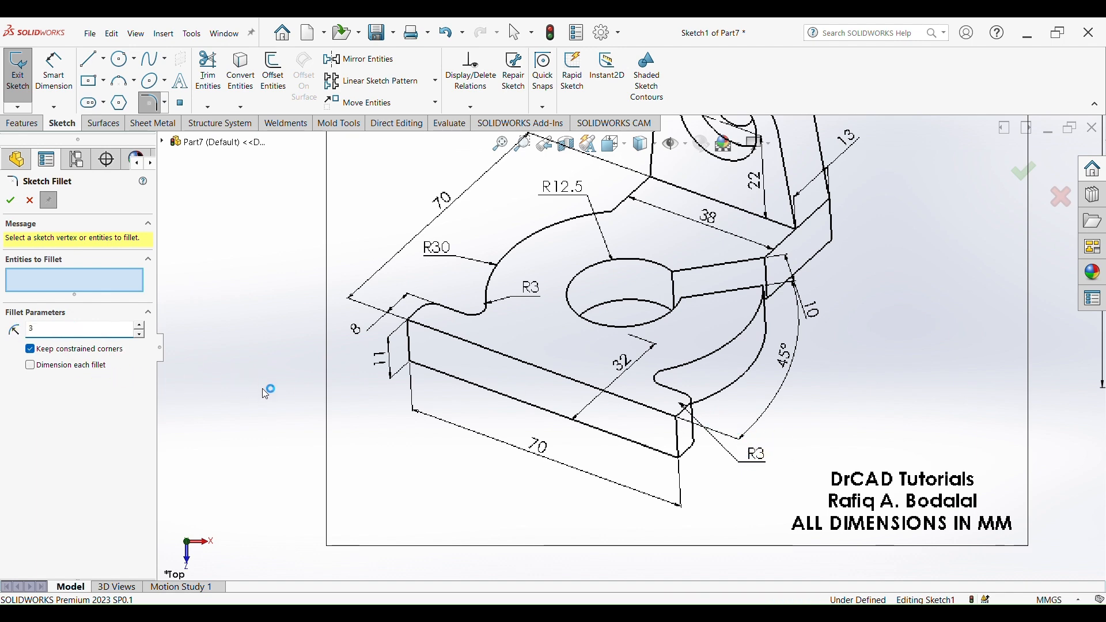
{"action": "key", "text": "Return"}
{"action": "scroll", "coordinate": [637, 366], "scroll_direction": "up", "scroll_amount": 6}
{"action": "scroll", "coordinate": [766, 365], "scroll_direction": "down", "scroll_amount": 4}
{"action": "scroll", "coordinate": [888, 349], "scroll_direction": "down", "scroll_amount": 3}
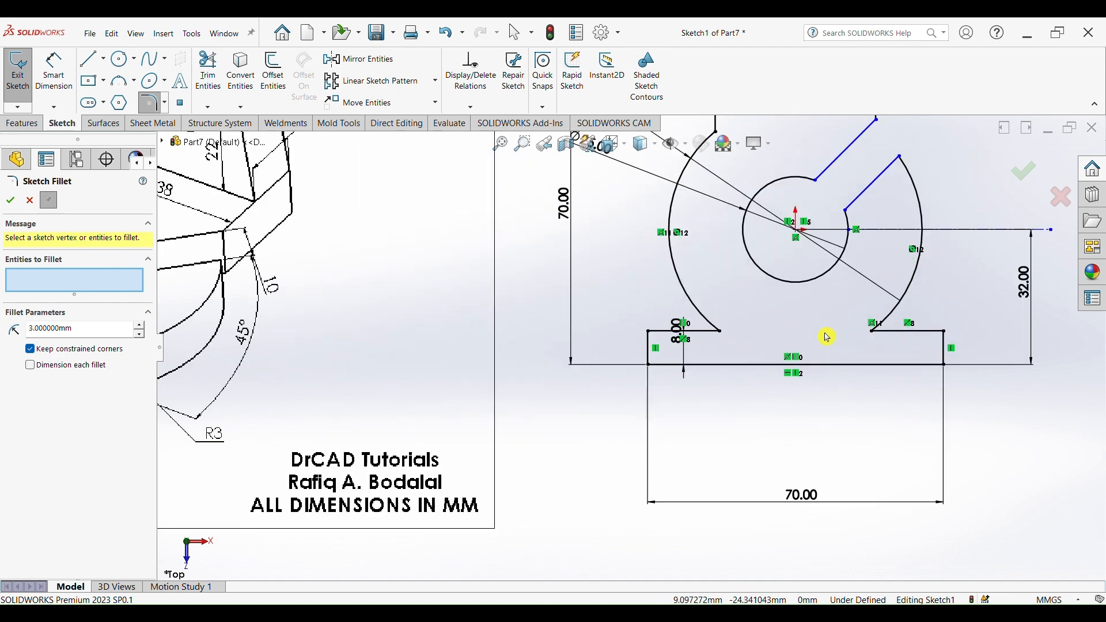
{"action": "left_click", "coordinate": [689, 333]}
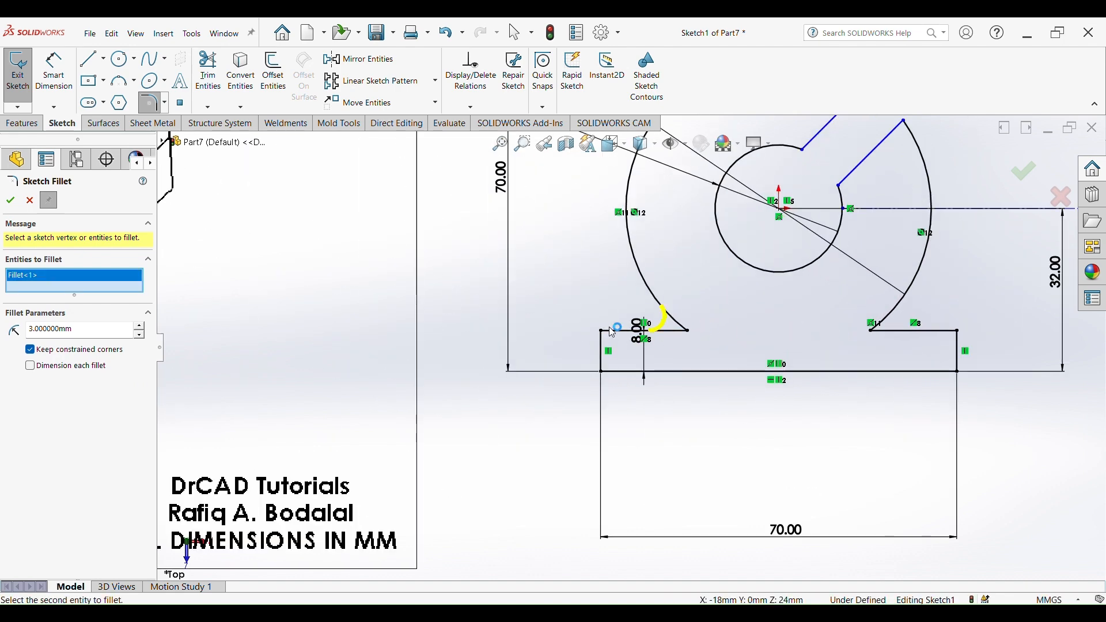
{"action": "left_click", "coordinate": [602, 334]}
{"action": "left_click", "coordinate": [868, 337]}
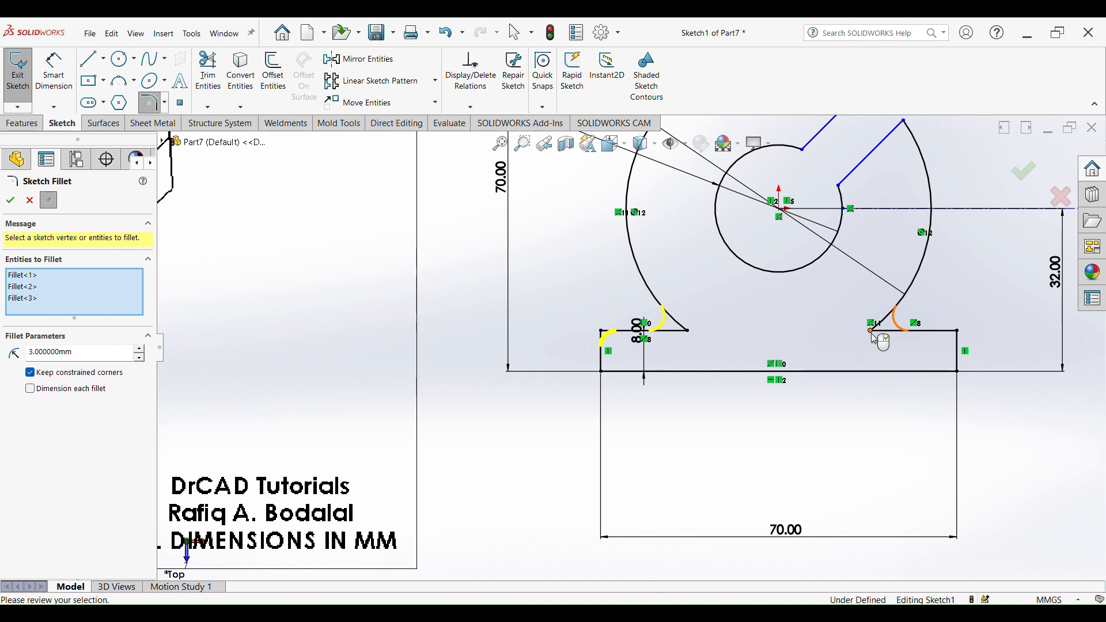
{"action": "left_click", "coordinate": [959, 334]}
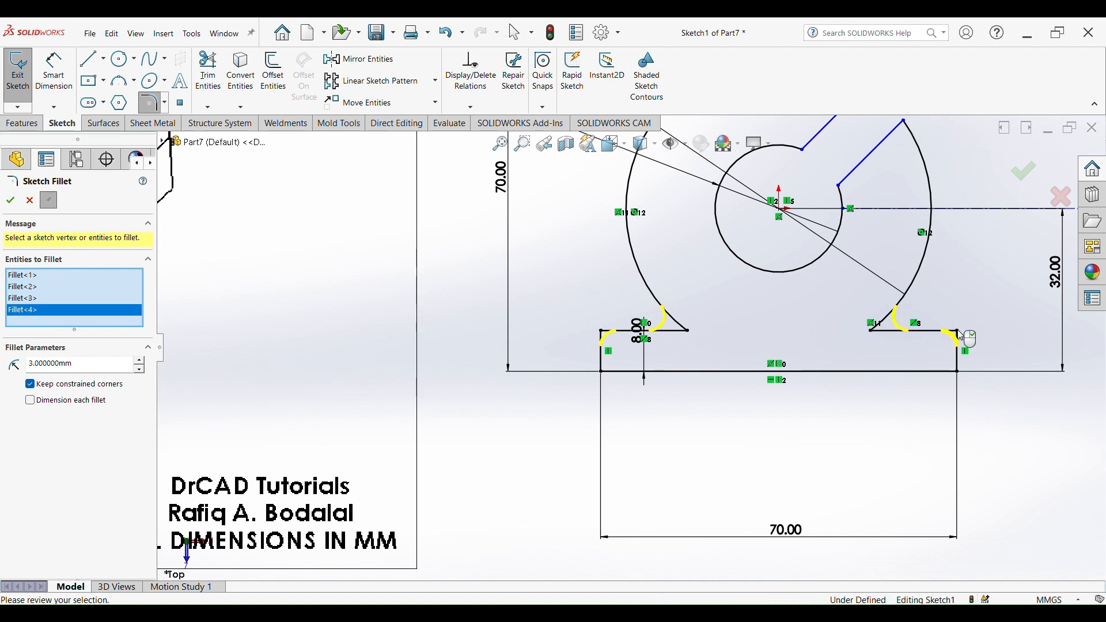
{"action": "left_click", "coordinate": [1024, 183]}
{"action": "key", "text": "f"}
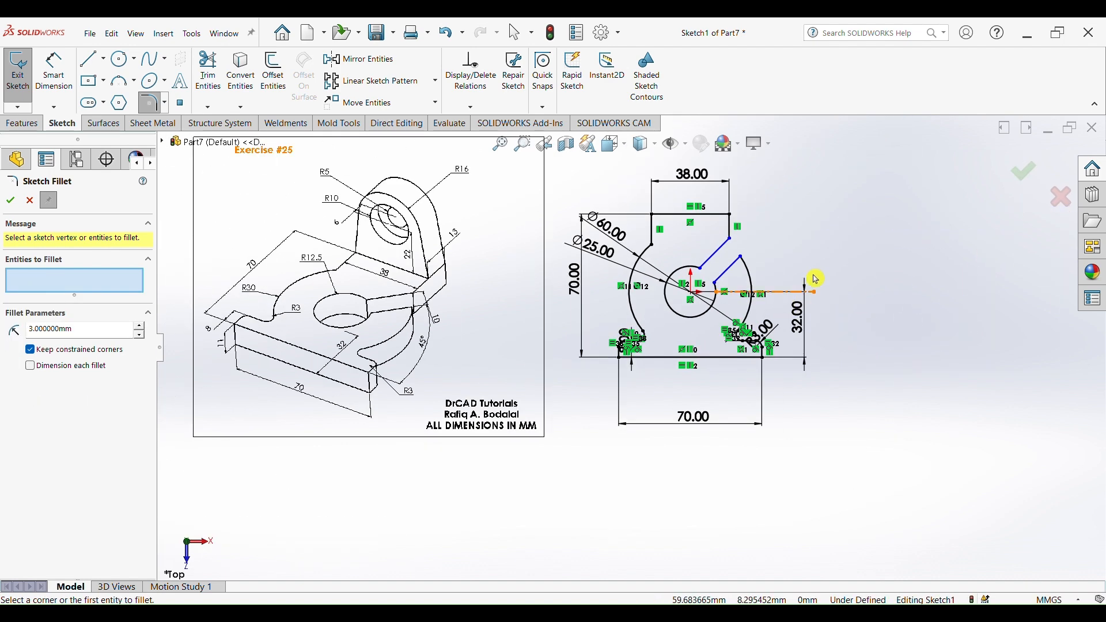
{"action": "left_click", "coordinate": [1021, 181]}
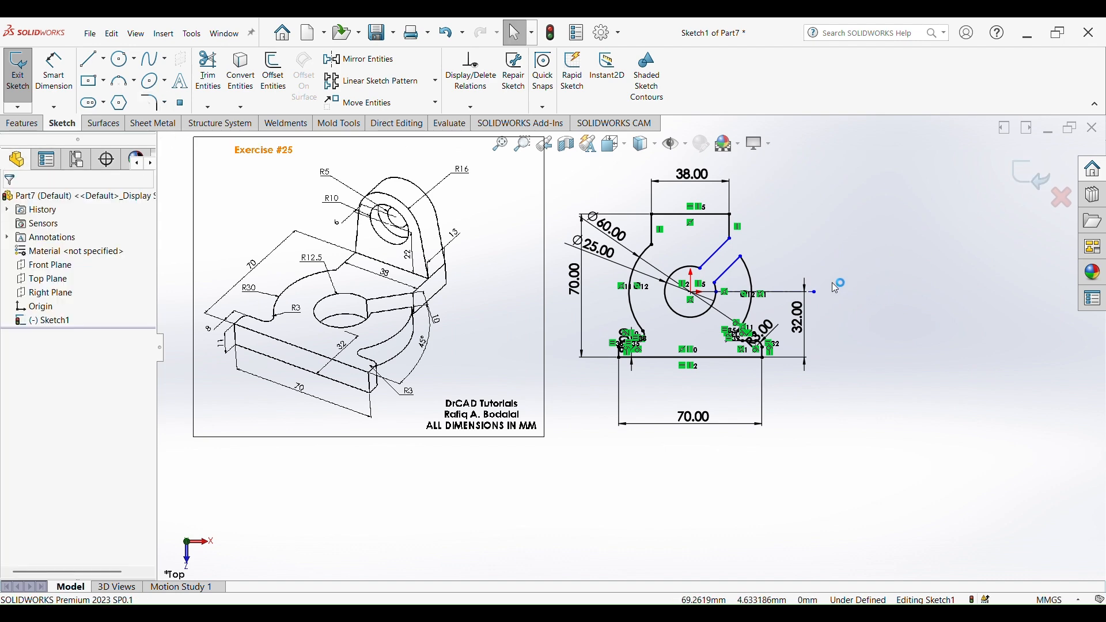
- Extrude the sketch as a boss 11 mm thick
{"action": "left_click", "coordinate": [22, 123]}
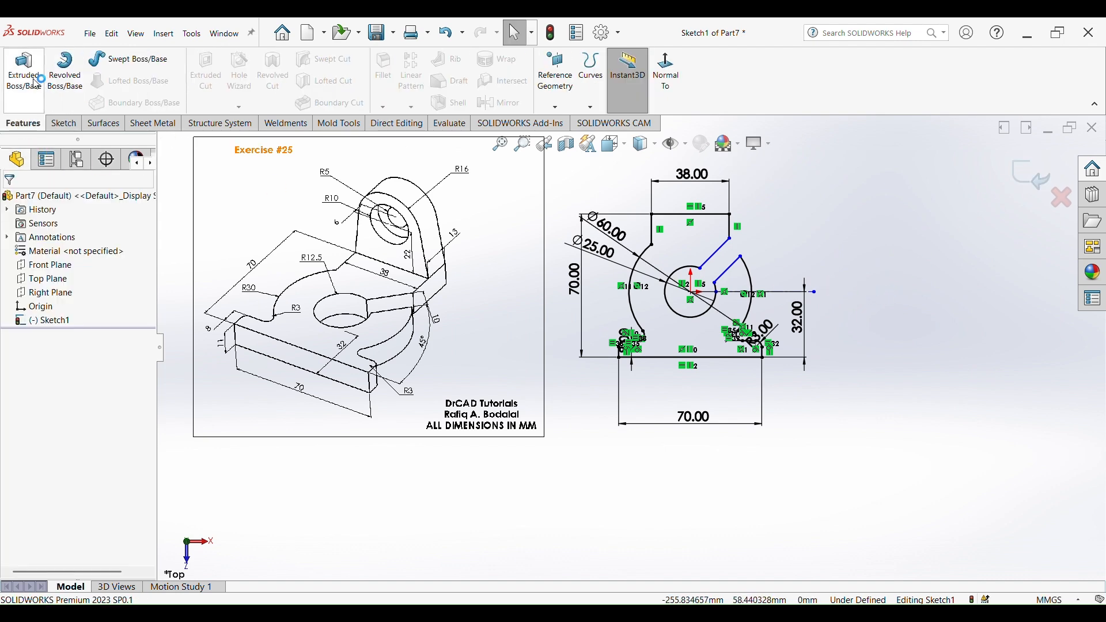
{"action": "left_click", "coordinate": [23, 72]}
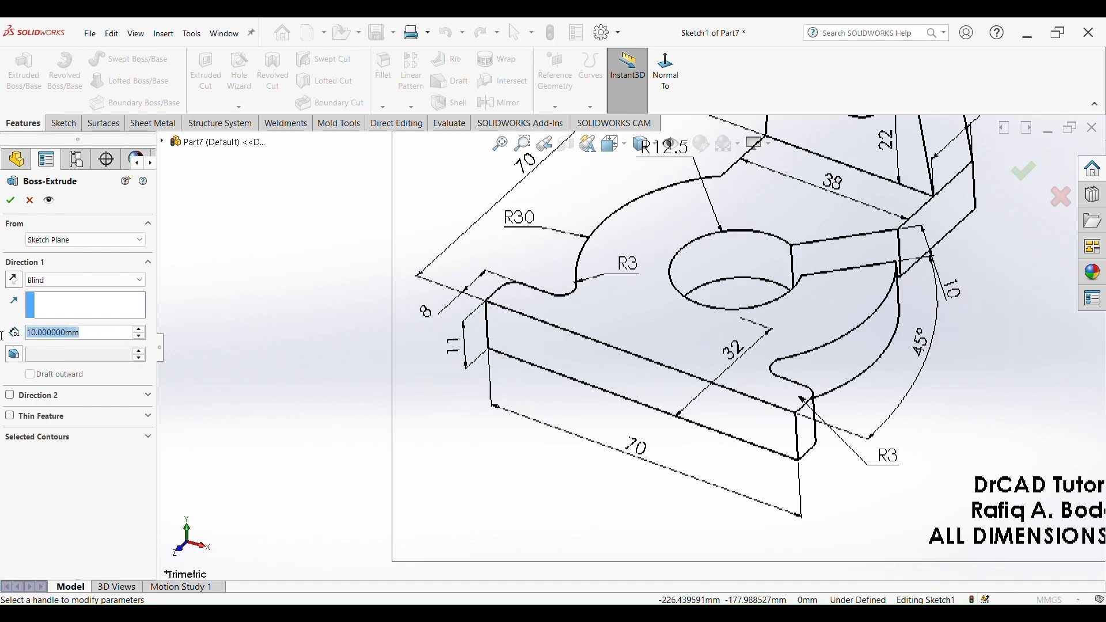
{"action": "type", "text": "11"}
{"action": "key", "text": "Return"}
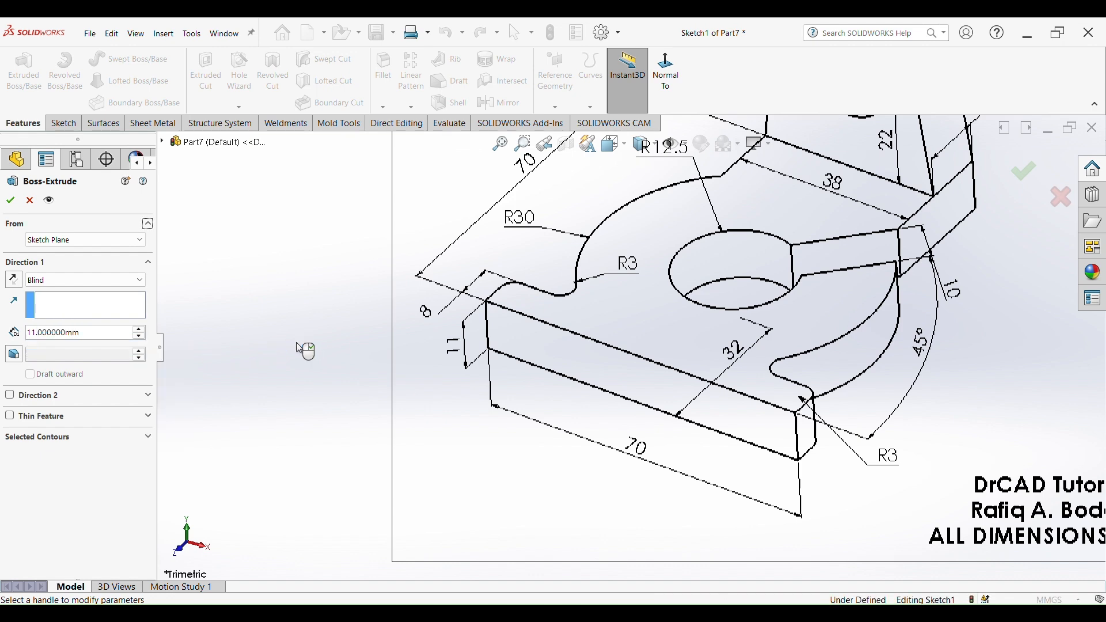
{"action": "left_click", "coordinate": [9, 203]}
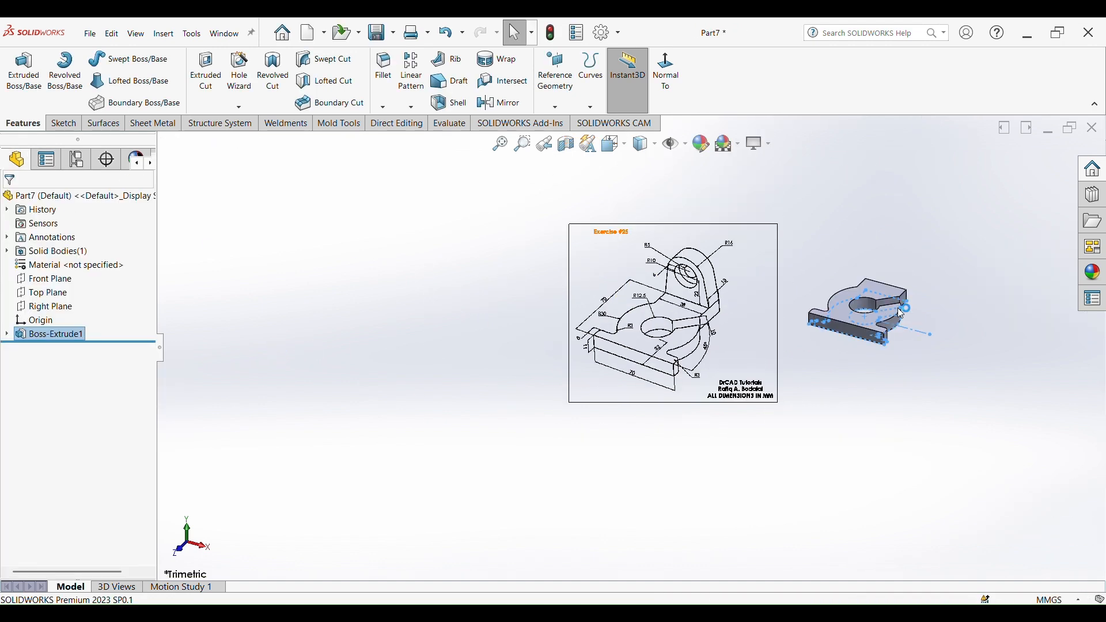
{"action": "scroll", "coordinate": [942, 324], "scroll_direction": "up", "scroll_amount": 2}
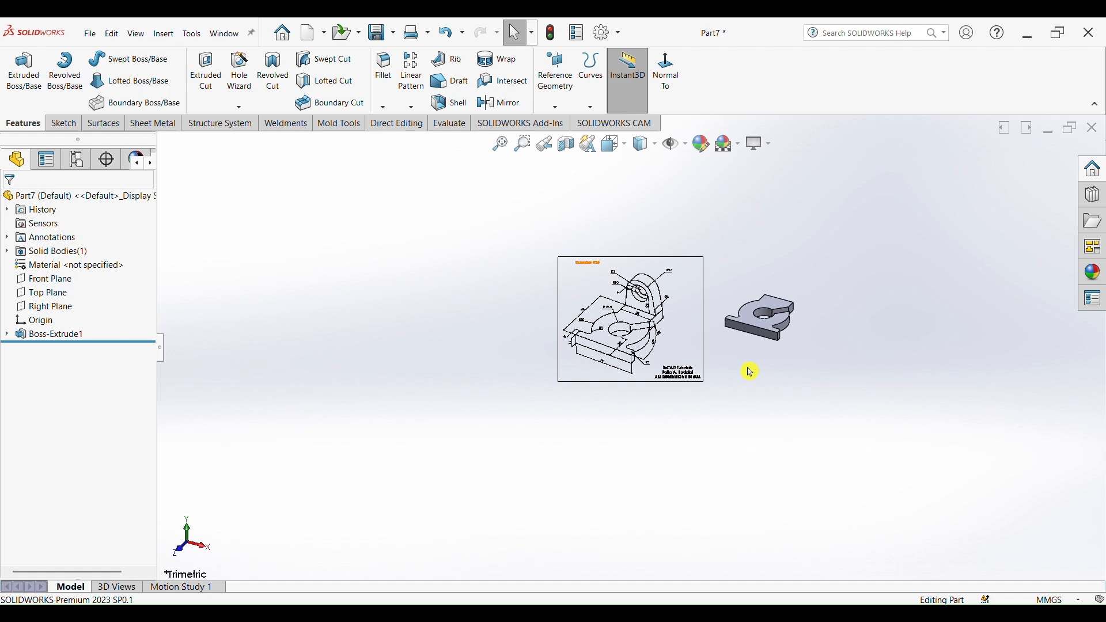
{"action": "scroll", "coordinate": [748, 368], "scroll_direction": "down", "scroll_amount": 6}
{"action": "scroll", "coordinate": [410, 314], "scroll_direction": "up", "scroll_amount": 2}
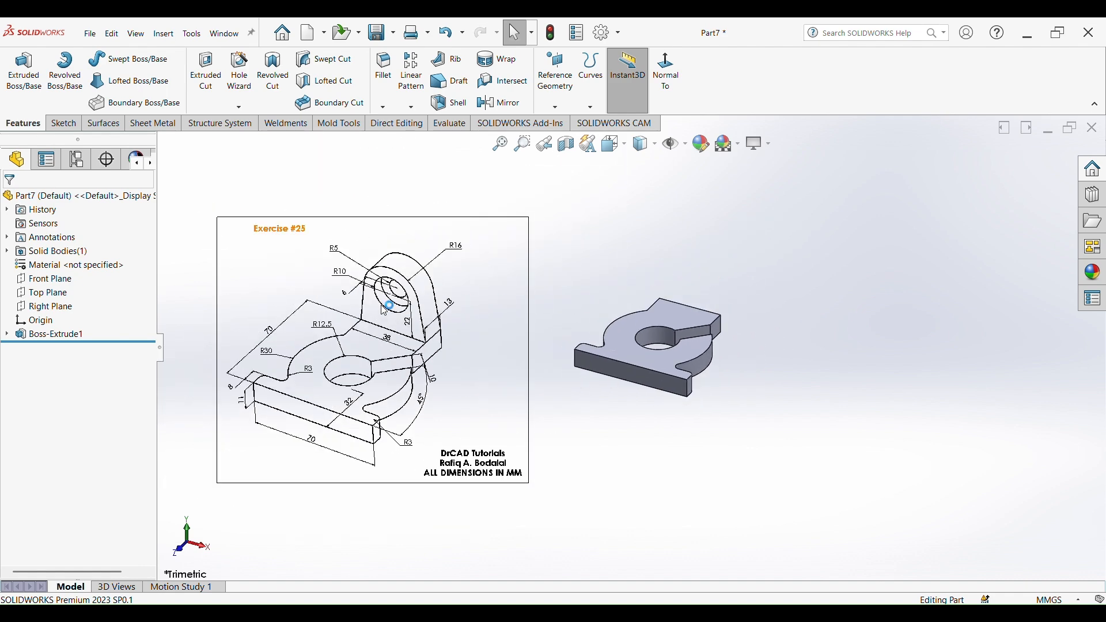
{"action": "scroll", "coordinate": [426, 317], "scroll_direction": "down", "scroll_amount": 4}
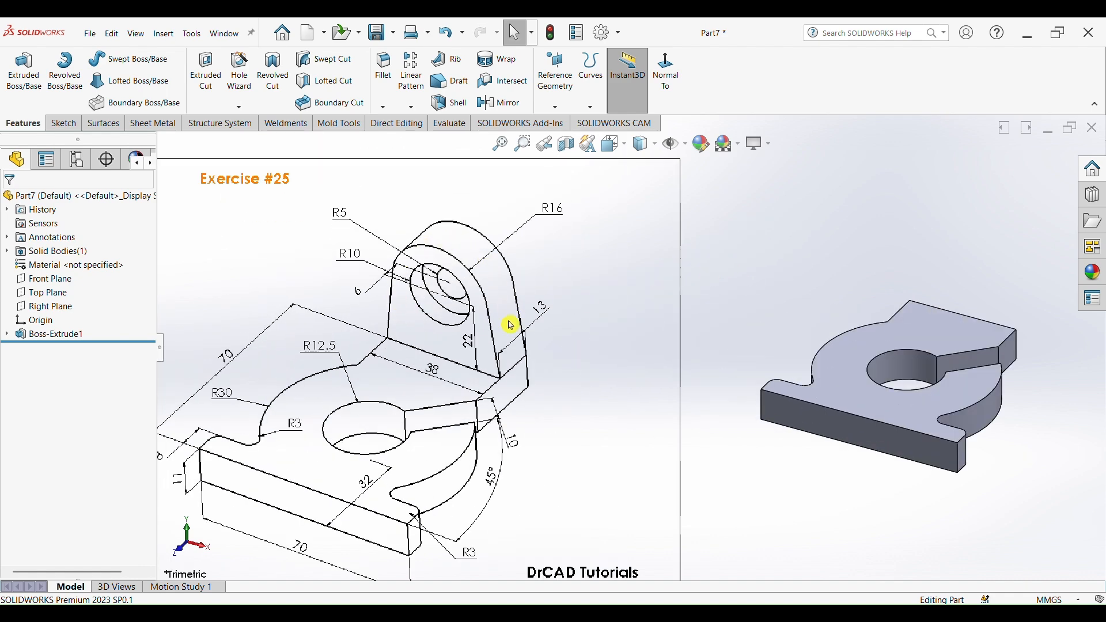
- Start a sketch on the plate's rear side face and draw a circle about 22 mm in diameter above the plate
{"action": "mouse_move", "coordinate": [812, 338]}
{"action": "middle_mouse_down"}
{"action": "mouse_move", "coordinate": [753, 328]}
{"action": "mouse_move", "coordinate": [726, 374]}
{"action": "middle_mouse_up"}
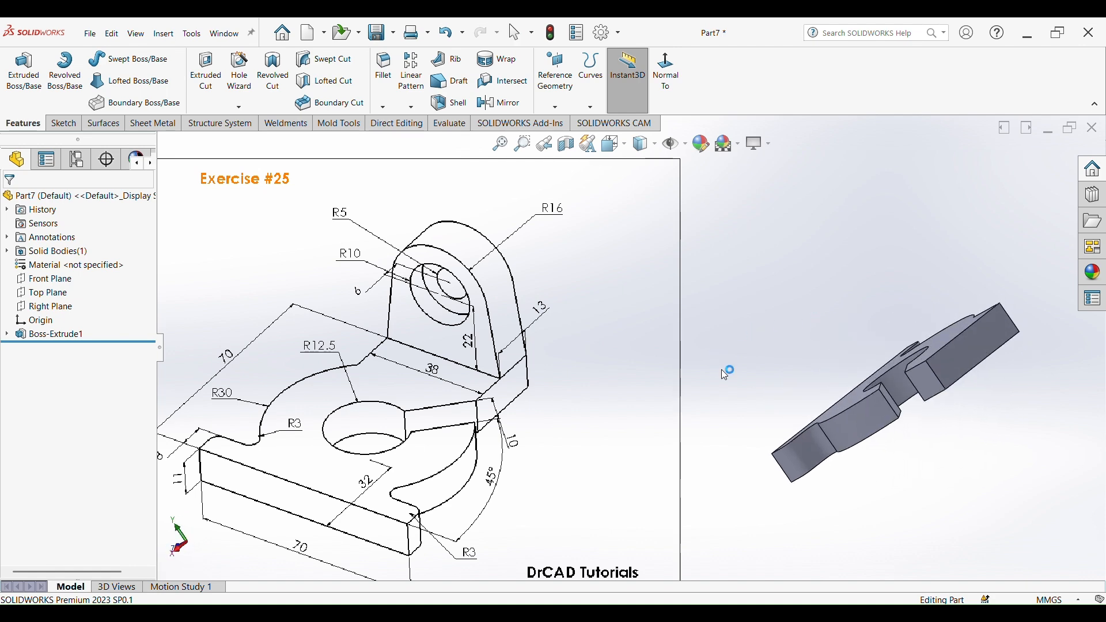
{"action": "left_click", "coordinate": [961, 350]}
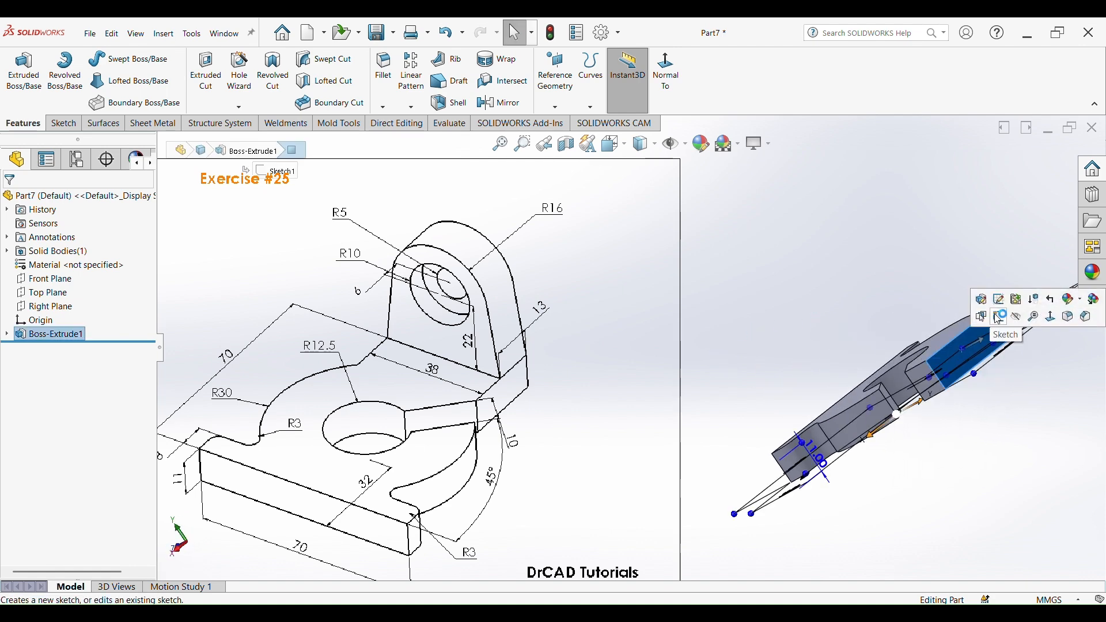
{"action": "left_click", "coordinate": [1000, 316]}
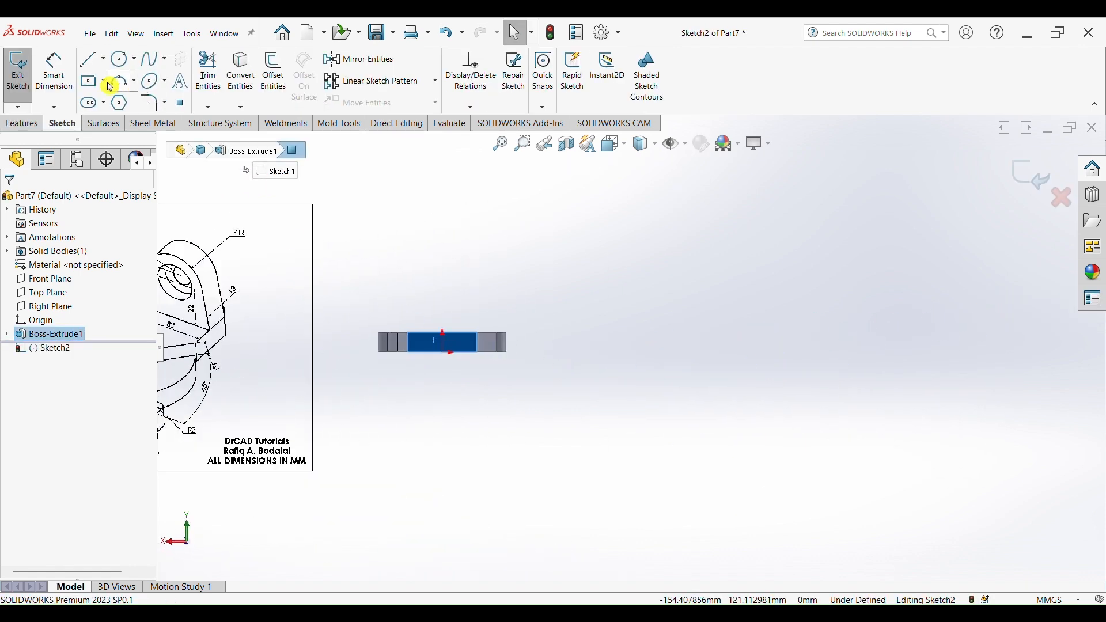
{"action": "left_click", "coordinate": [122, 58]}
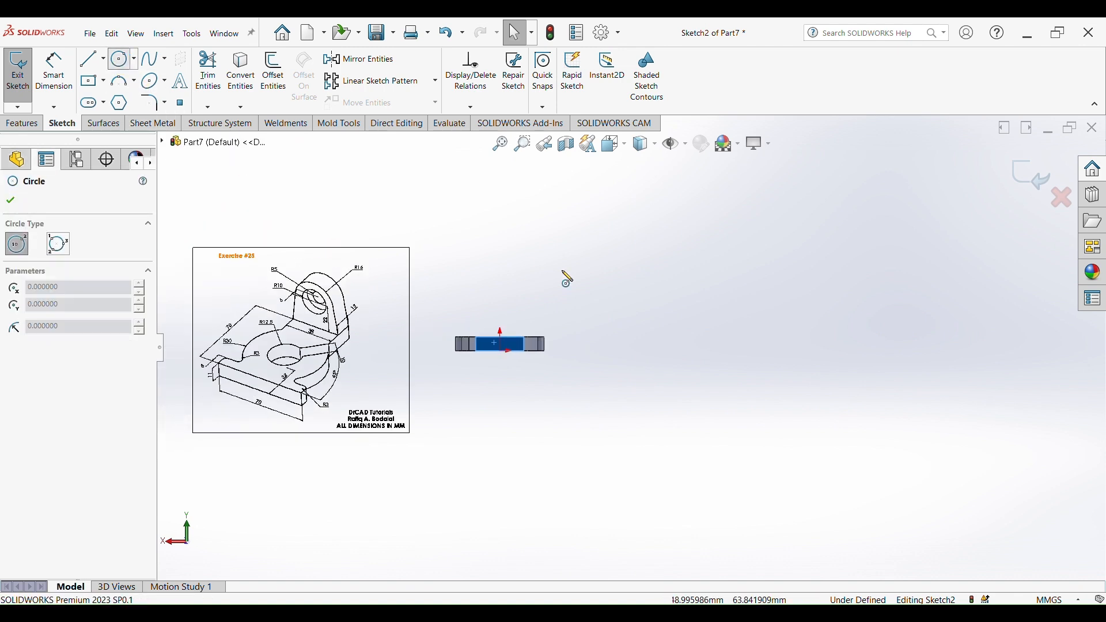
{"action": "scroll", "coordinate": [568, 279], "scroll_direction": "down", "scroll_amount": 3}
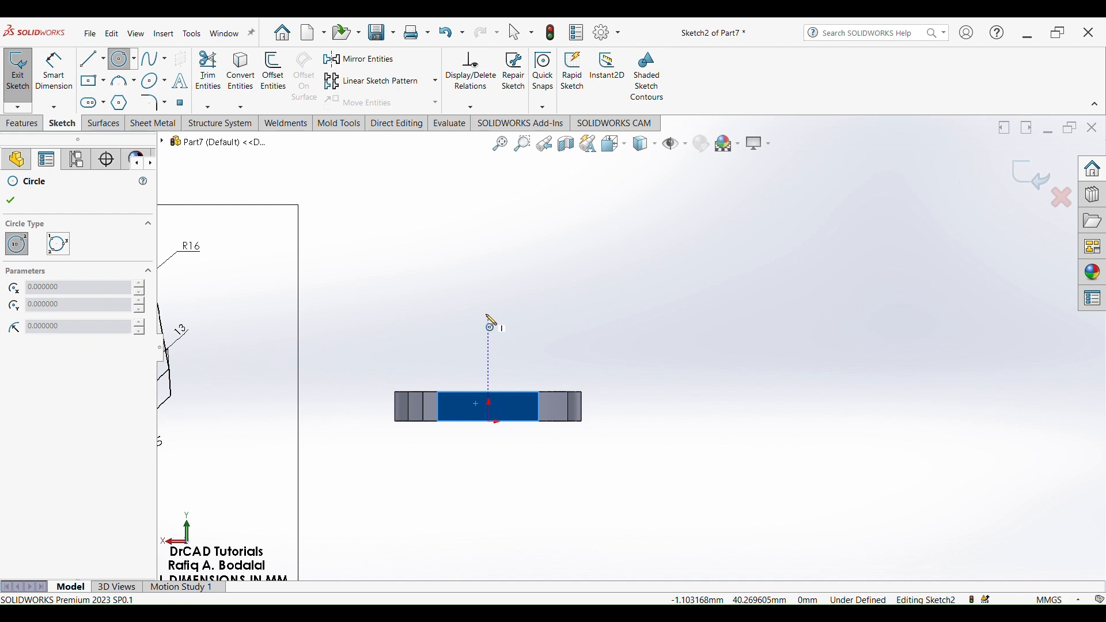
{"action": "mouse_move", "coordinate": [489, 314]}
{"action": "left_mouse_down"}
{"action": "mouse_move", "coordinate": [506, 341]}
{"action": "mouse_move", "coordinate": [495, 345]}
{"action": "left_mouse_up"}
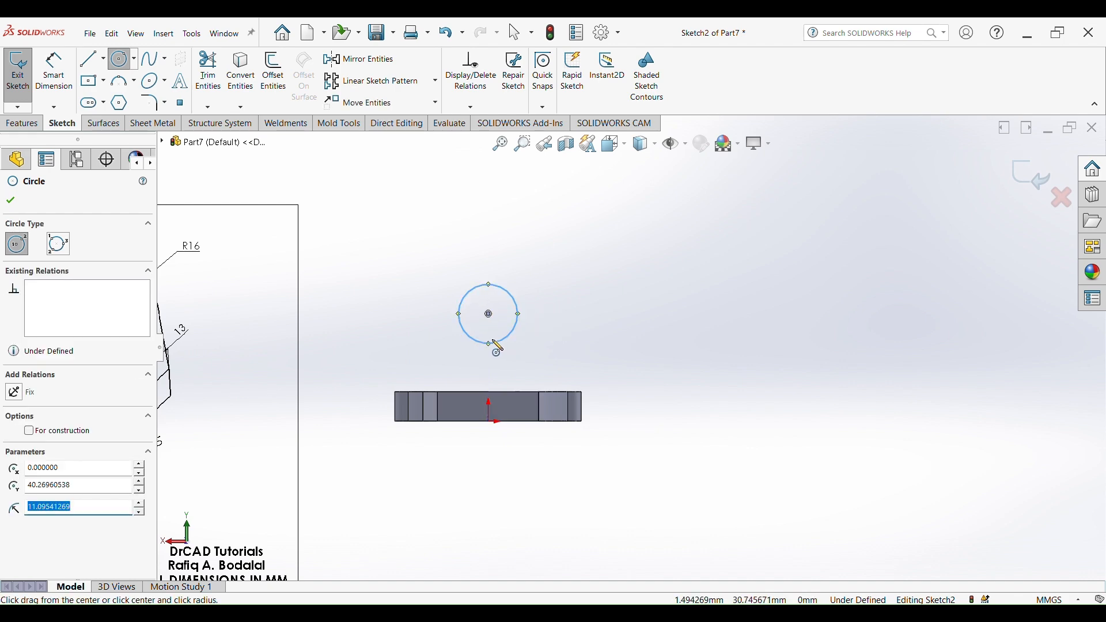
- Dimension the circle's diameter as 32 mm
{"action": "scroll", "coordinate": [316, 330], "scroll_direction": "up", "scroll_amount": 3}
{"action": "scroll", "coordinate": [320, 320], "scroll_direction": "down", "scroll_amount": 3}
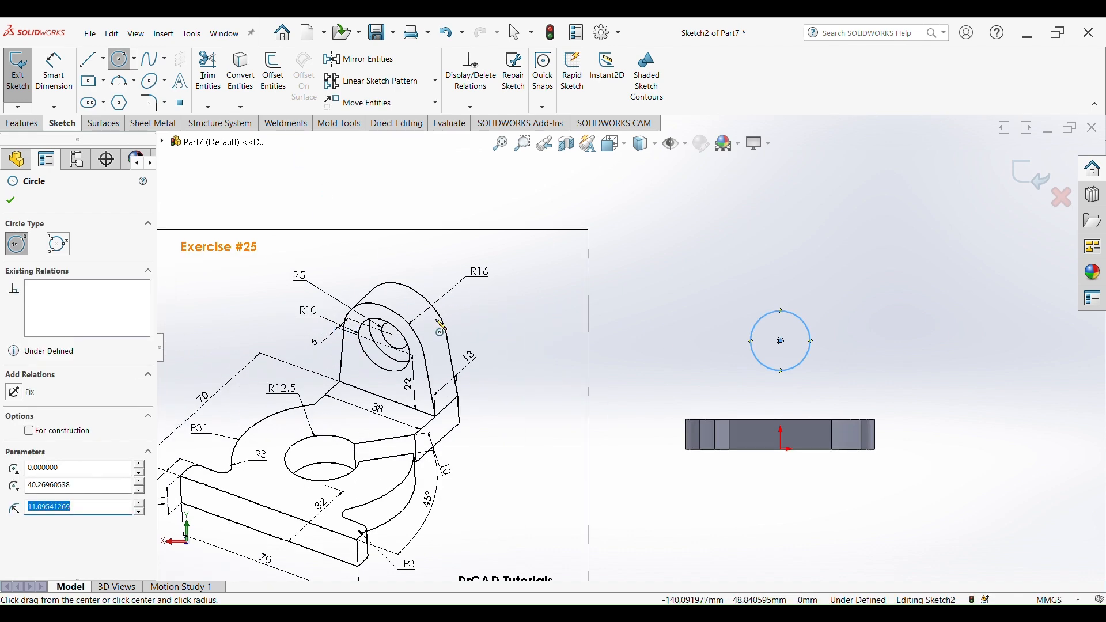
{"action": "scroll", "coordinate": [440, 328], "scroll_direction": "down", "scroll_amount": 1}
{"action": "scroll", "coordinate": [841, 306], "scroll_direction": "up", "scroll_amount": 4}
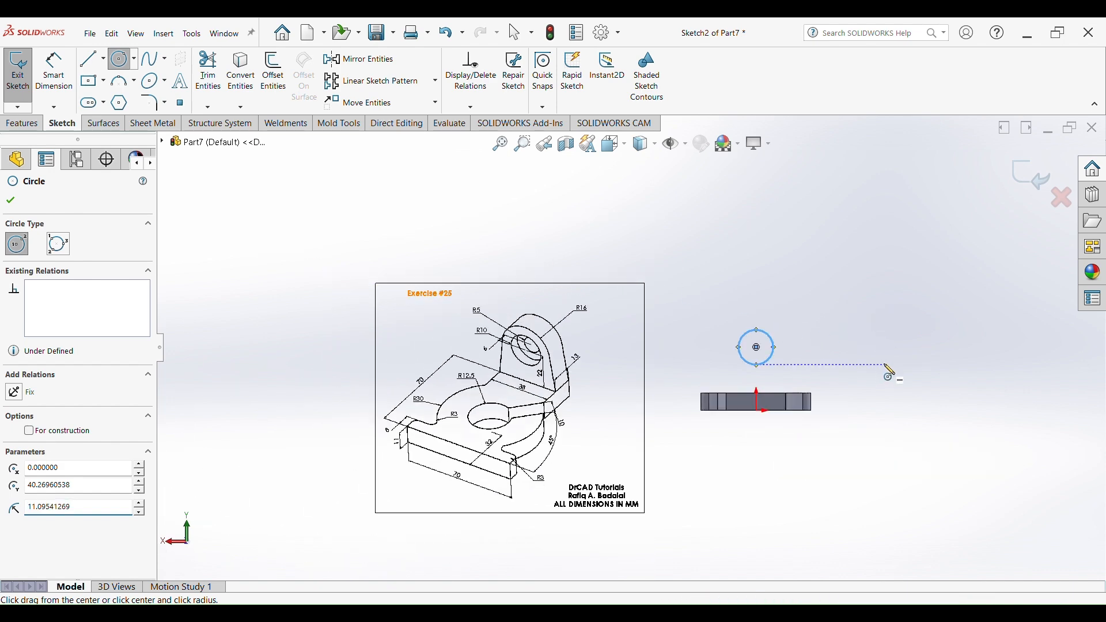
{"action": "right_click_drag", "start_coordinate": [887, 368], "coordinate": [853, 295]}
{"action": "scroll", "coordinate": [833, 337], "scroll_direction": "down", "scroll_amount": 3}
{"action": "scroll", "coordinate": [806, 347], "scroll_direction": "down", "scroll_amount": 1}
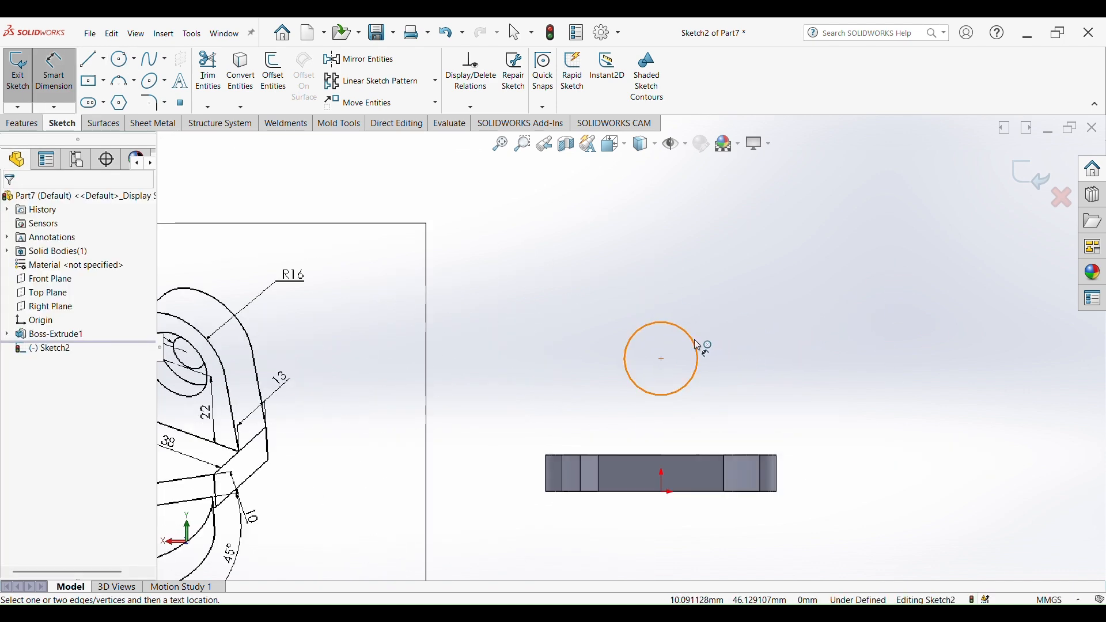
{"action": "left_click", "coordinate": [697, 344]}
{"action": "left_click", "coordinate": [771, 287]}
{"action": "type", "text": "32"}
{"action": "key", "text": "Return"}
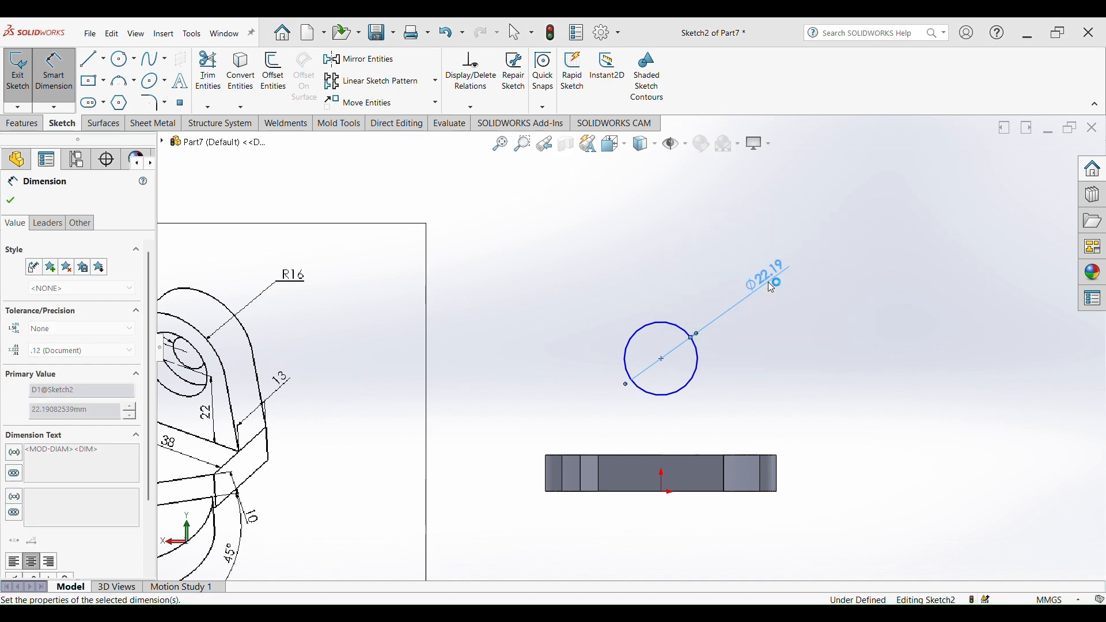
- Dimension the circle's centre 22 mm above the plate's top edge
{"action": "scroll", "coordinate": [597, 361], "scroll_direction": "up", "scroll_amount": 1}
{"action": "scroll", "coordinate": [597, 360], "scroll_direction": "up", "scroll_amount": 1}
{"action": "scroll", "coordinate": [455, 380], "scroll_direction": "down", "scroll_amount": 3}
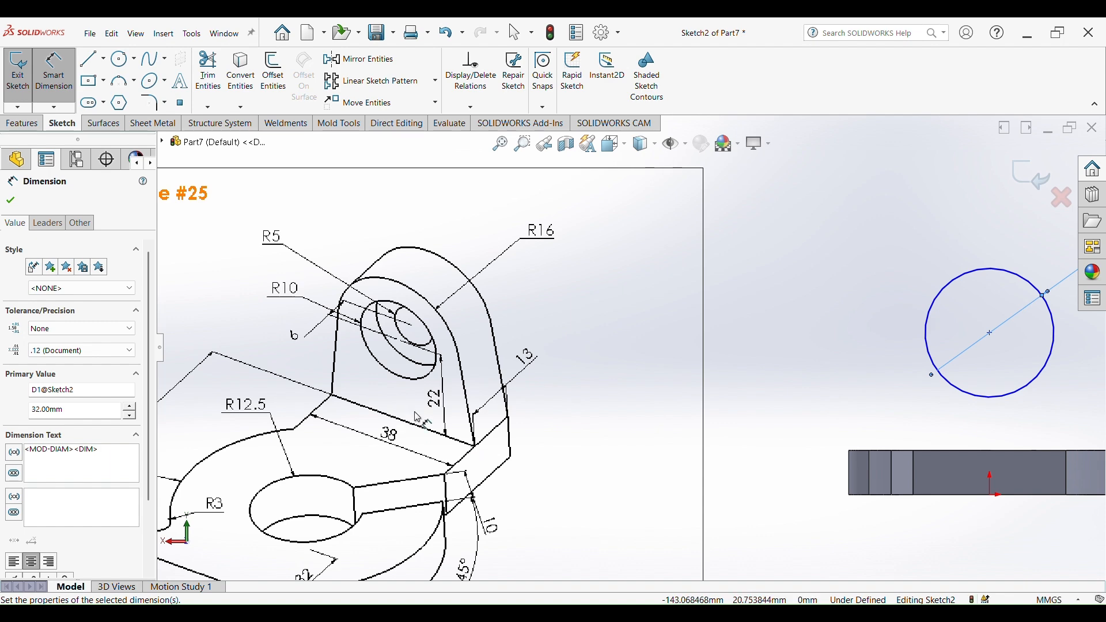
{"action": "scroll", "coordinate": [908, 385], "scroll_direction": "up", "scroll_amount": 4}
{"action": "scroll", "coordinate": [864, 357], "scroll_direction": "down", "scroll_amount": 5}
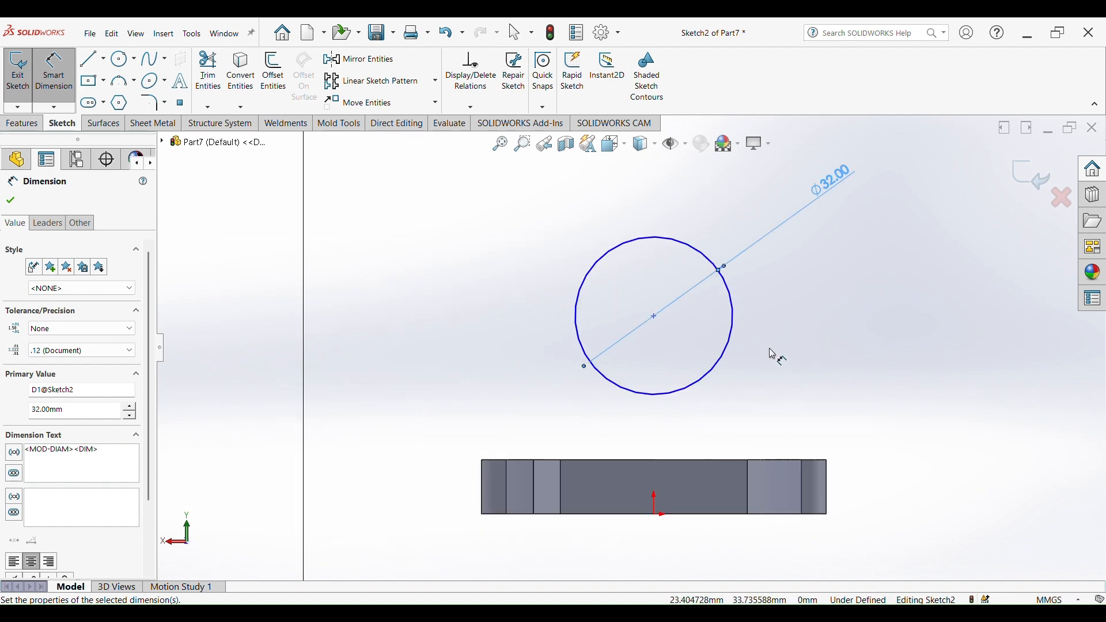
{"action": "left_click", "coordinate": [655, 318]}
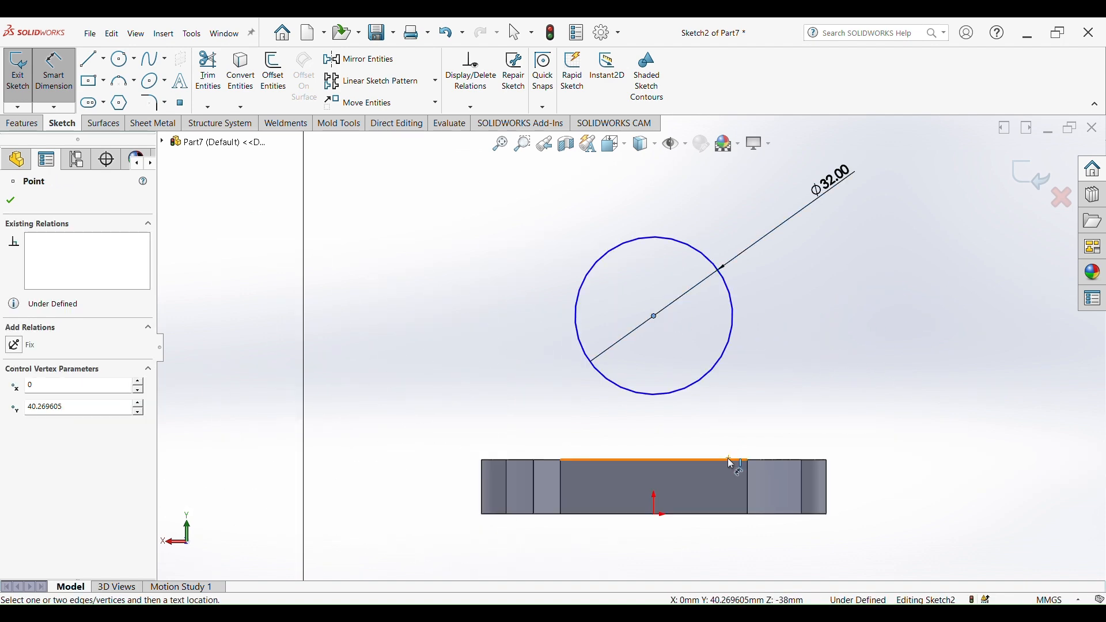
{"action": "left_click", "coordinate": [729, 459]}
{"action": "left_click", "coordinate": [861, 386]}
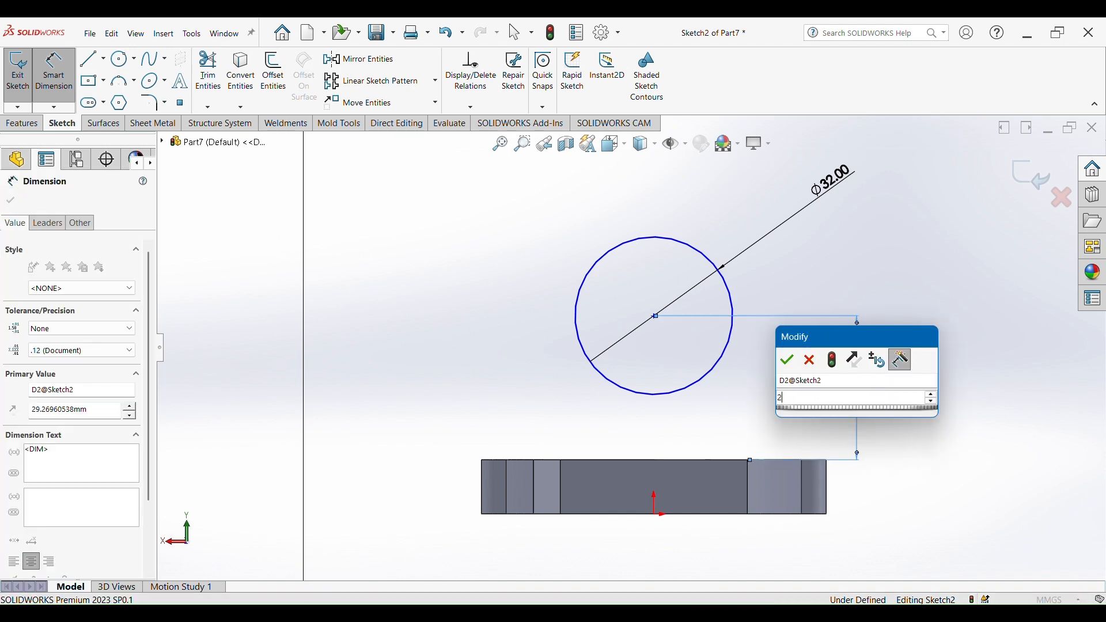
{"action": "type", "text": "22"}
{"action": "key", "text": "Return"}
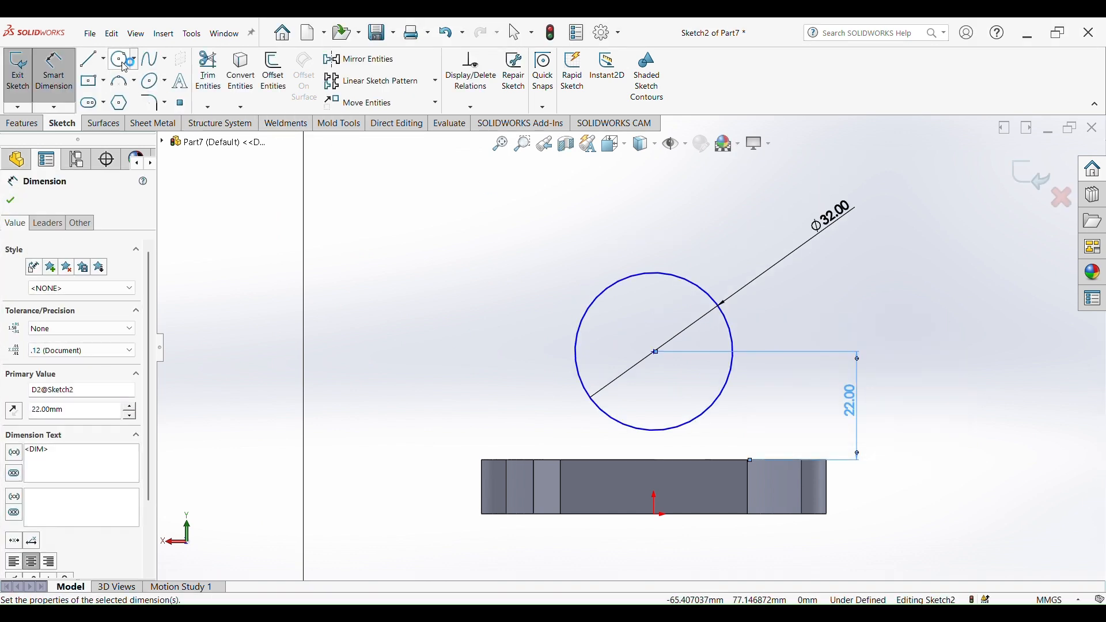
- Draw a line profile from the circle's left side down to the plate's bottom edge, across, and back up to the circle's right side
{"action": "left_click", "coordinate": [90, 59]}
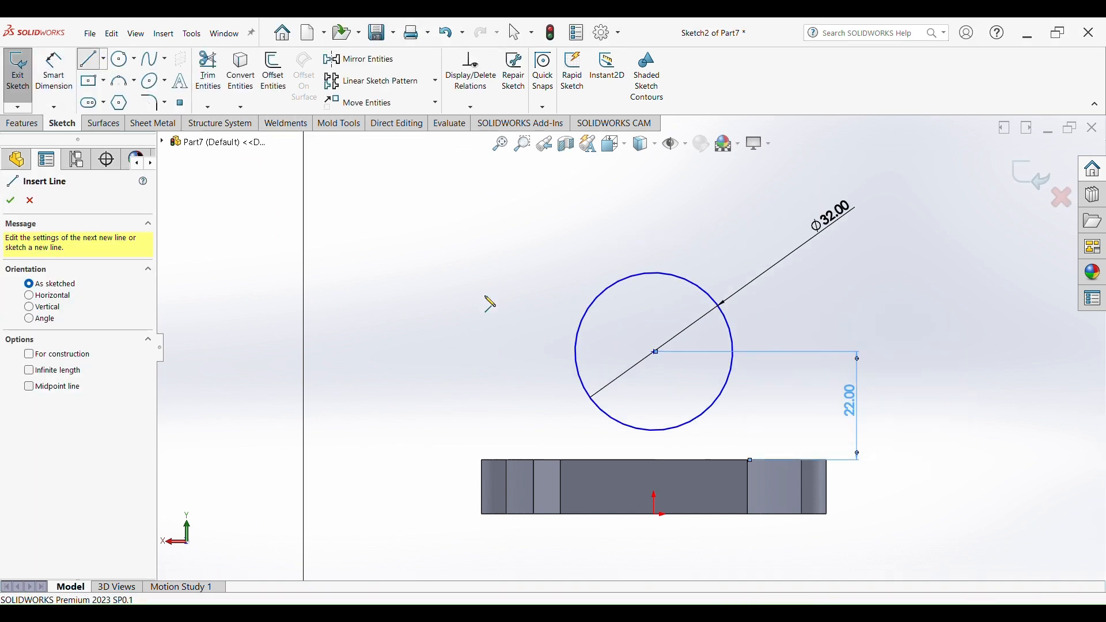
{"action": "key", "text": "Escape"}
{"action": "left_click", "coordinate": [576, 351]}
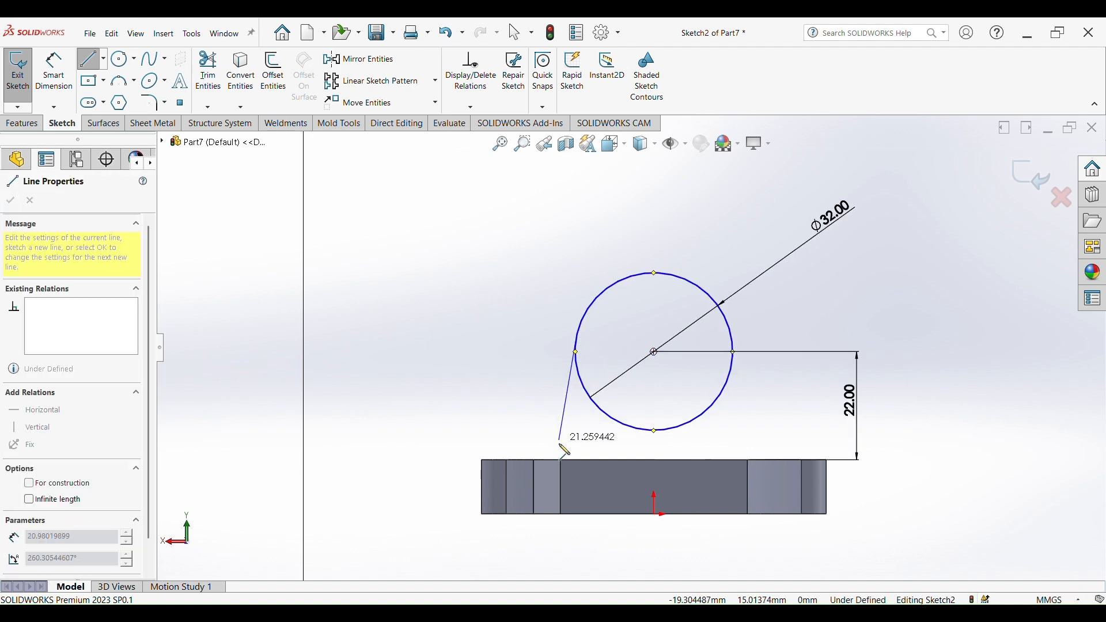
{"action": "left_click", "coordinate": [561, 461]}
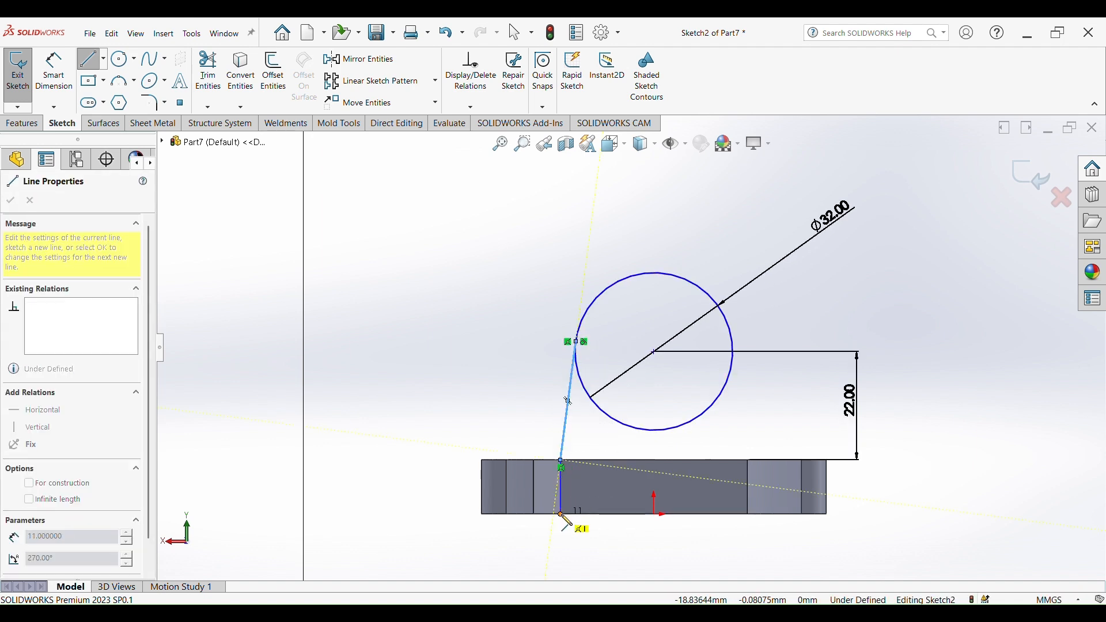
{"action": "left_click", "coordinate": [561, 514]}
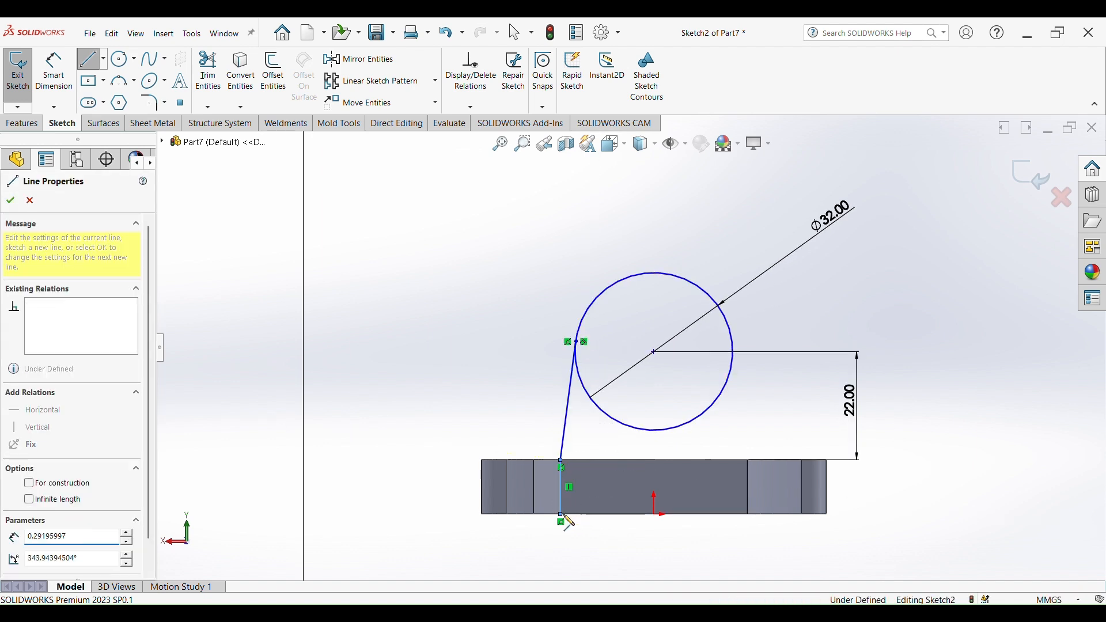
{"action": "left_click", "coordinate": [748, 515]}
{"action": "left_click", "coordinate": [748, 461]}
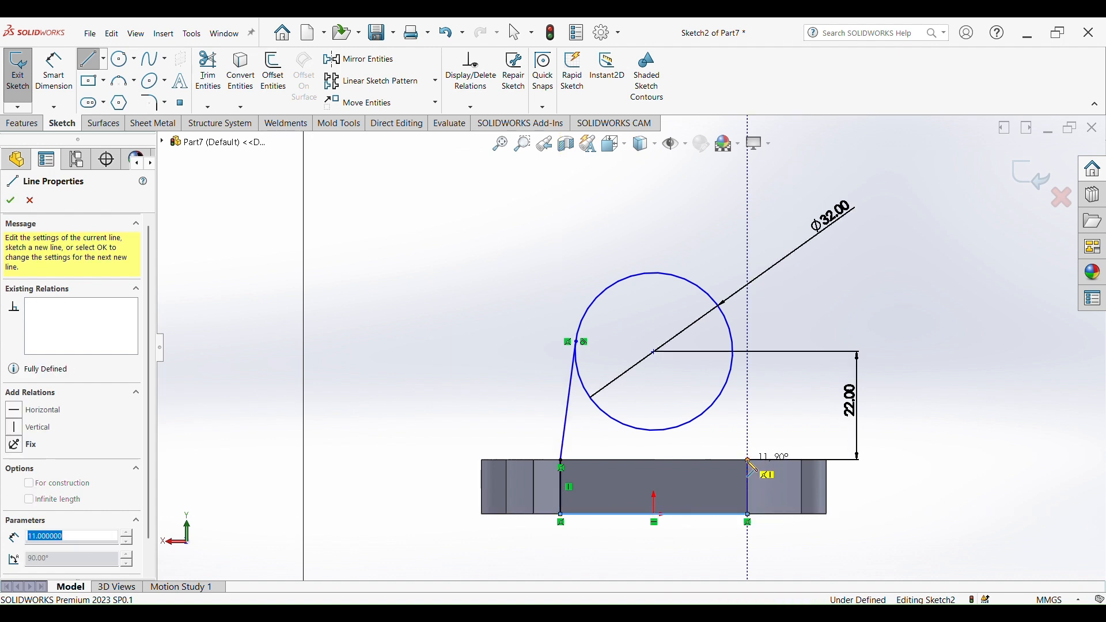
{"action": "left_click", "coordinate": [731, 334]}
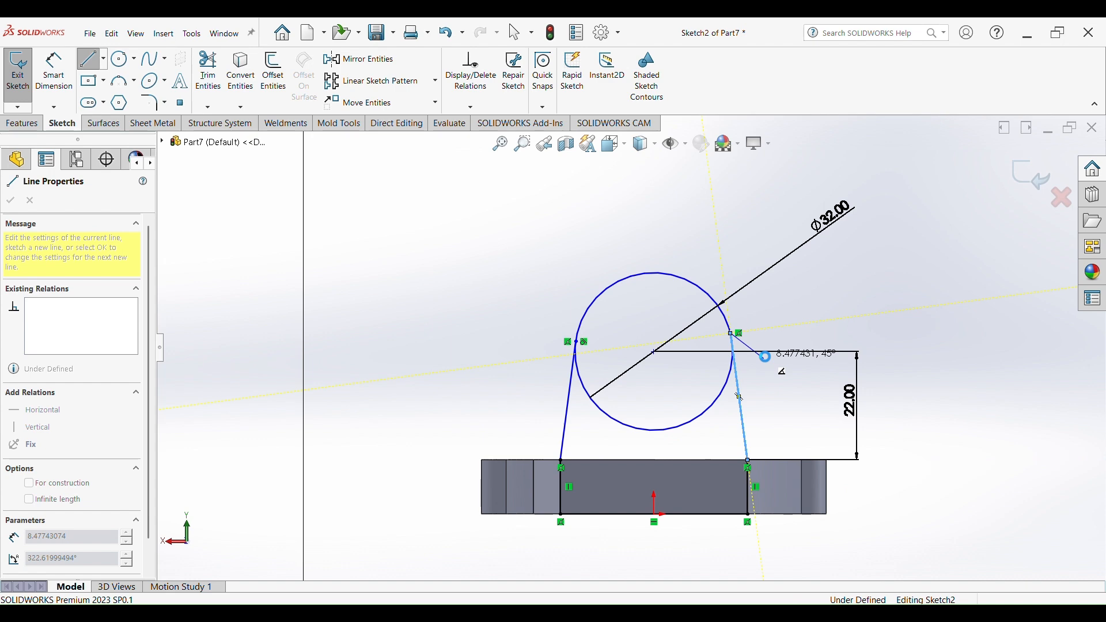
{"action": "key", "text": "Escape"}
- Make the right-hand line tangent to the circle
{"action": "scroll", "coordinate": [728, 350], "scroll_direction": "down", "scroll_amount": 6}
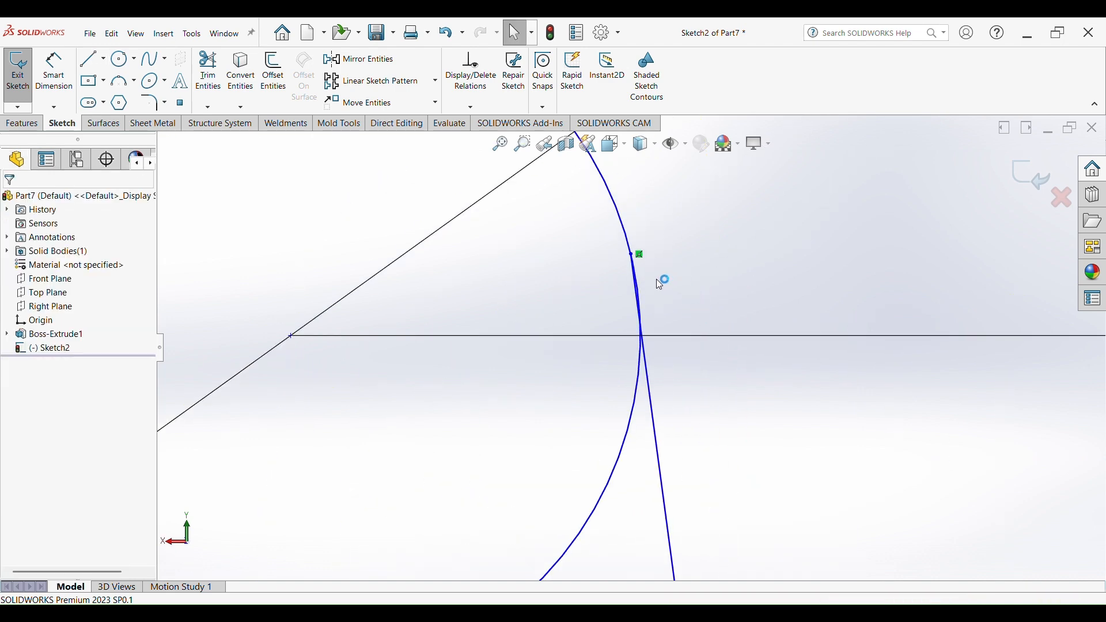
{"action": "left_click", "coordinate": [627, 231]}
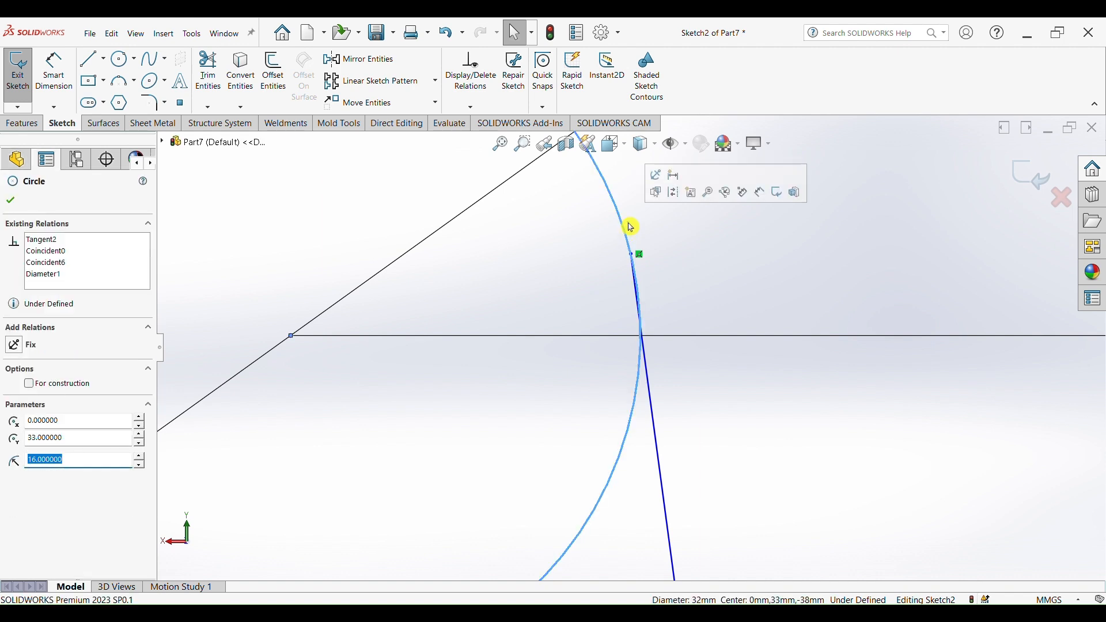
{"action": "left_click", "coordinate": [656, 419], "text": "ctrl"}
{"action": "left_click", "coordinate": [20, 405]}
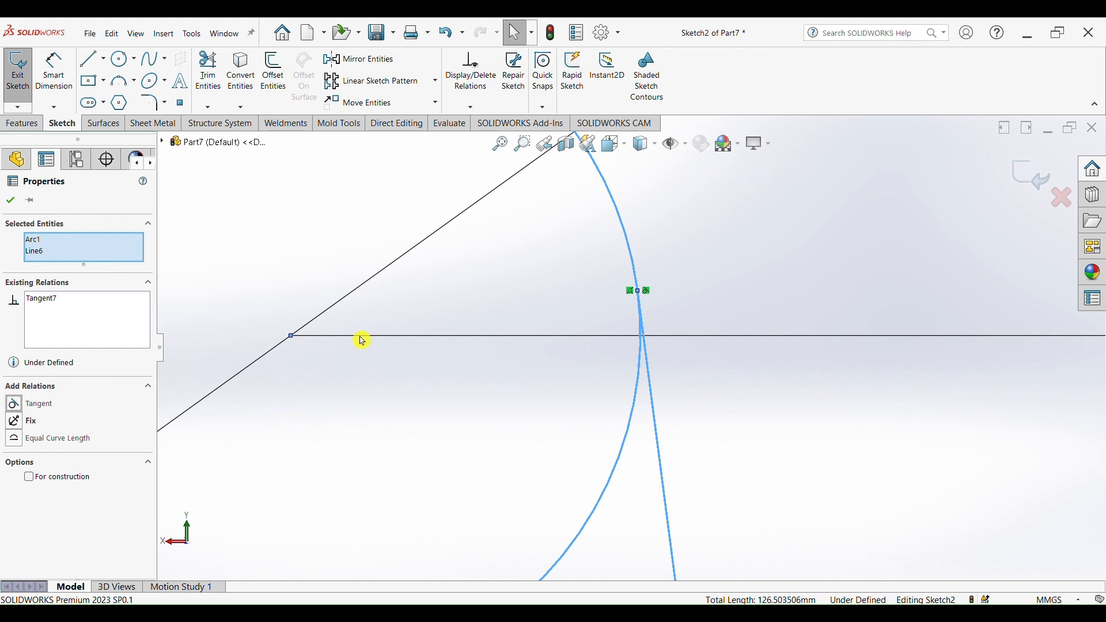
{"action": "key", "text": "f"}
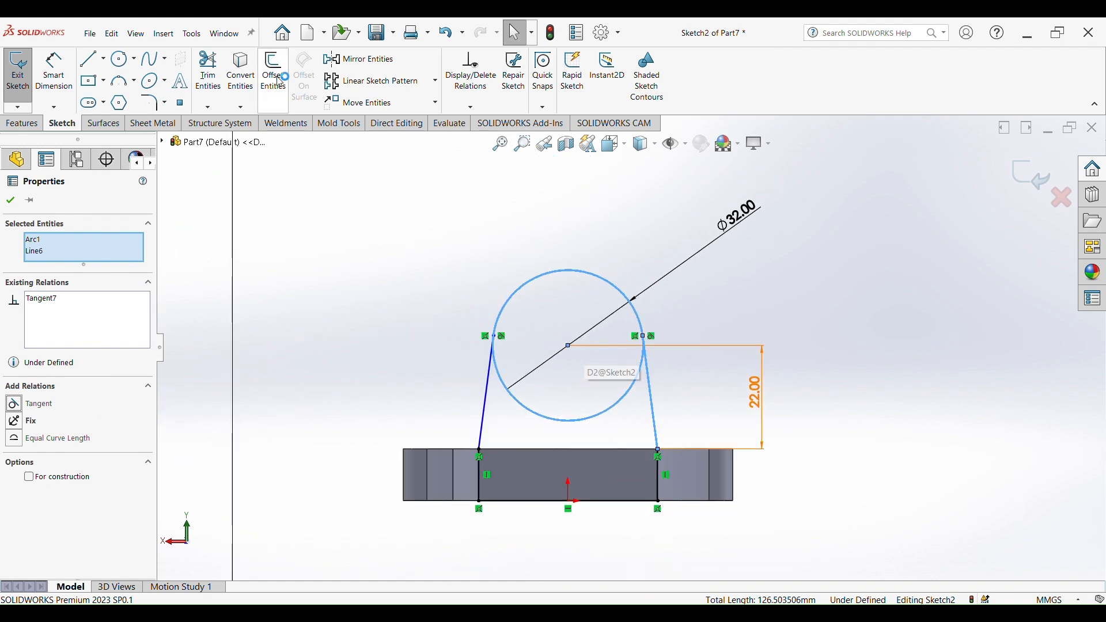
- Trim away the lower part of the circle between the two lines
{"action": "left_click", "coordinate": [208, 72]}
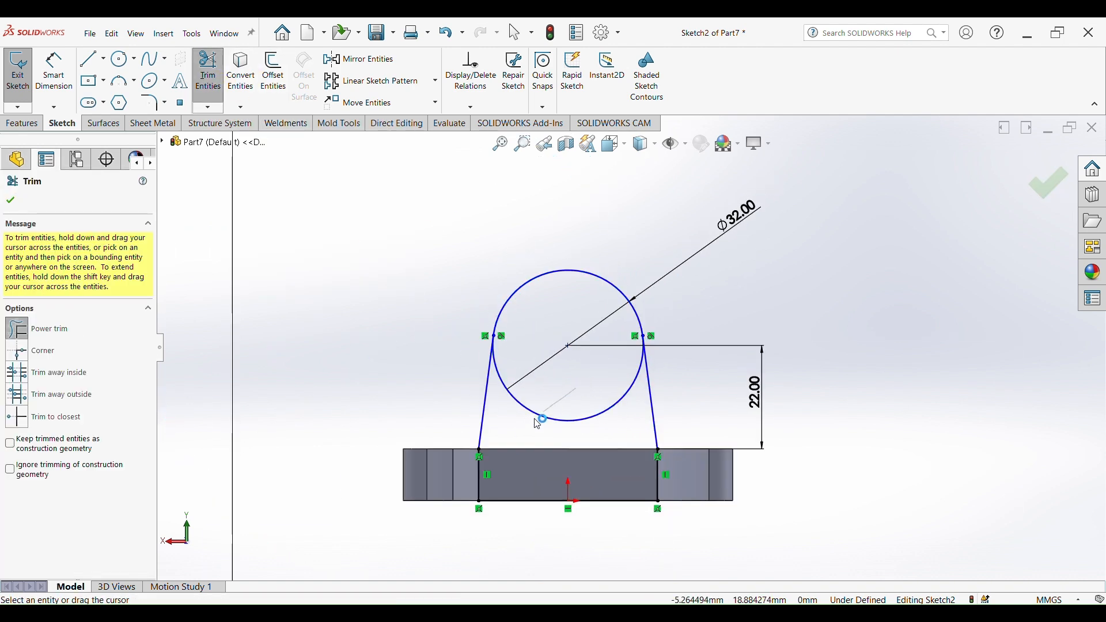
{"action": "left_click_drag", "start_coordinate": [537, 422], "coordinate": [597, 372]}
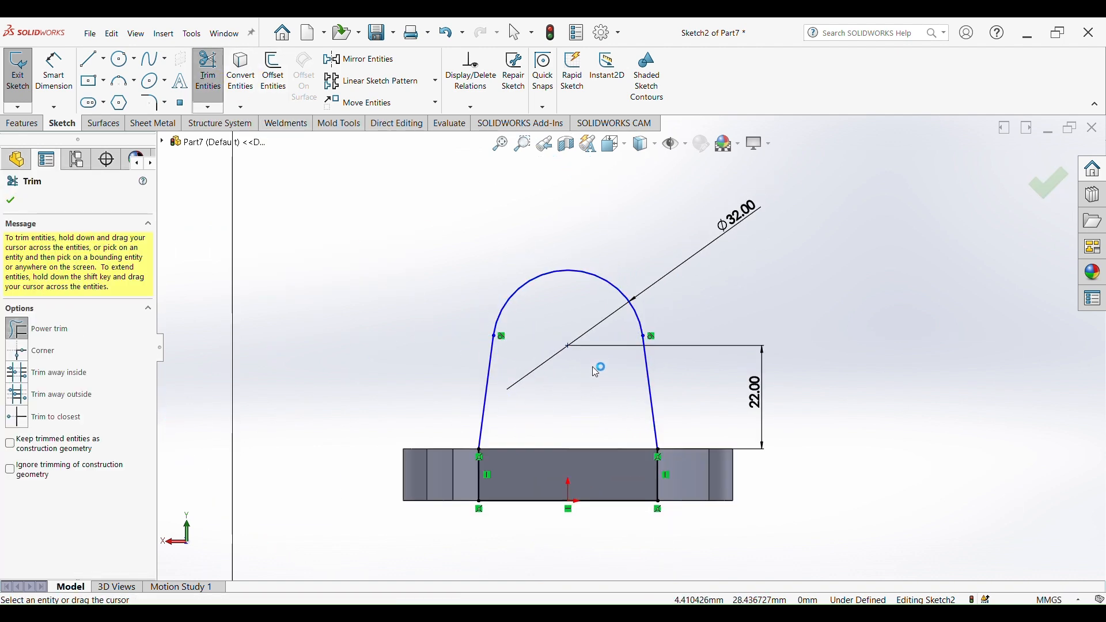
- Extrude the upright profile as a boss 13 mm deep
{"action": "left_click", "coordinate": [22, 123]}
{"action": "left_click", "coordinate": [23, 71]}
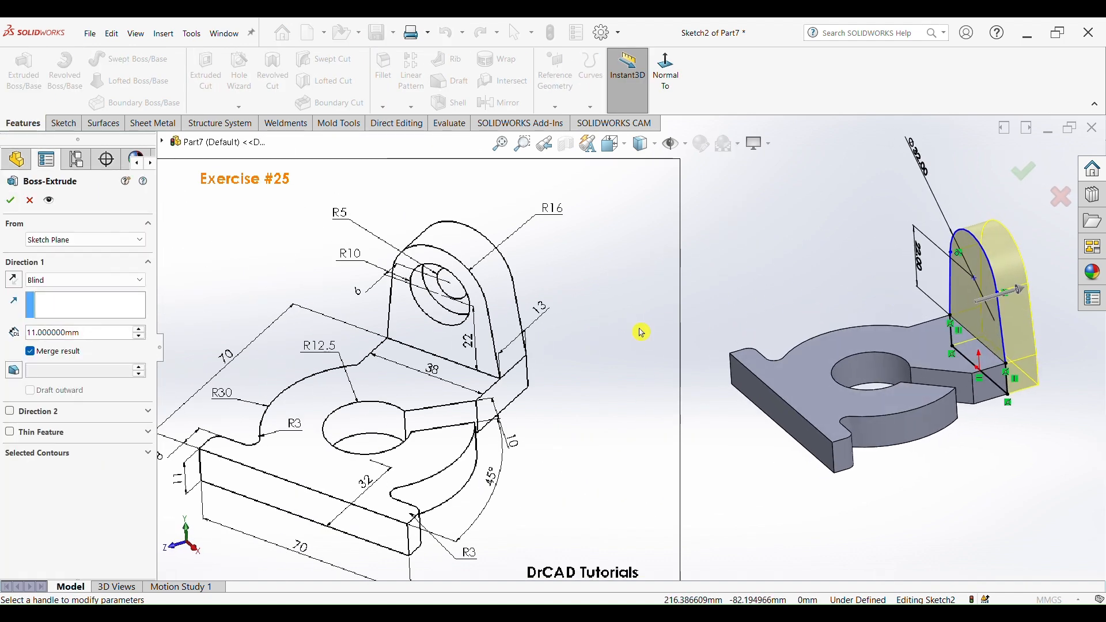
{"action": "scroll", "coordinate": [511, 346], "scroll_direction": "down", "scroll_amount": 2}
{"action": "scroll", "coordinate": [775, 323], "scroll_direction": "up", "scroll_amount": 5}
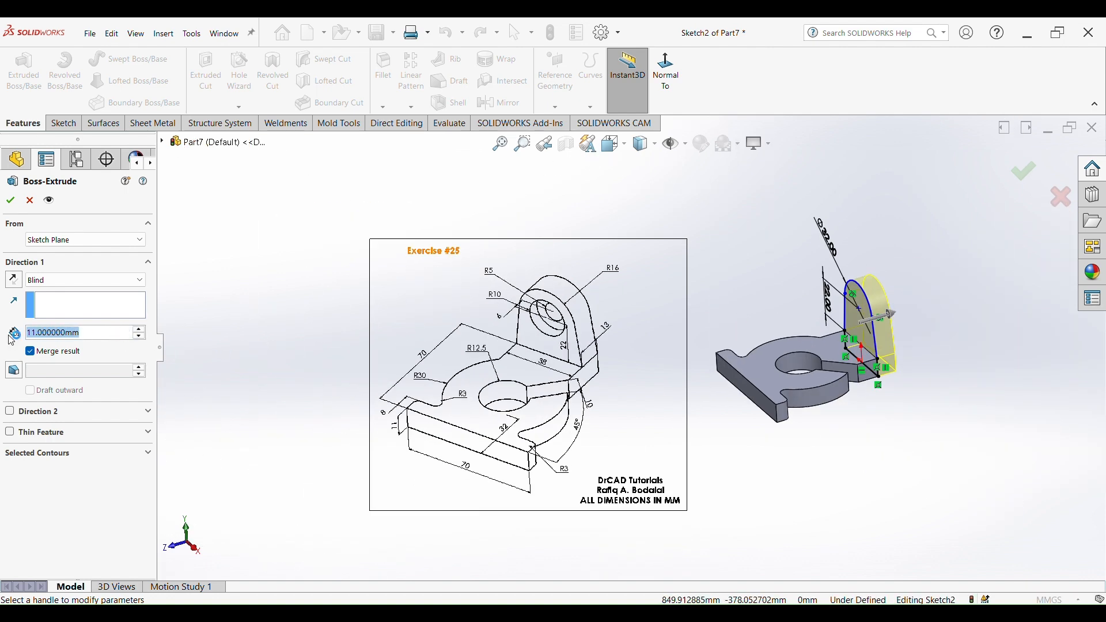
{"action": "type", "text": "13"}
{"action": "key", "text": "Return"}
{"action": "left_click", "coordinate": [12, 200]}
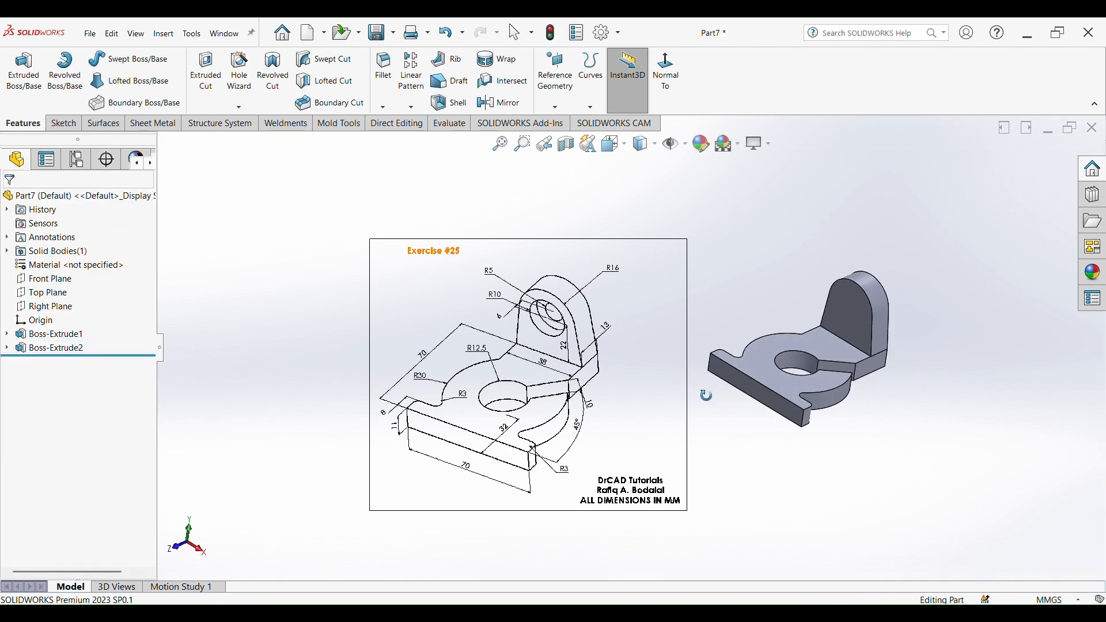
- Open a sketch on the upright's front face and draw a circle centred on the arc's centre
{"action": "scroll", "coordinate": [512, 320], "scroll_direction": "up", "scroll_amount": 3}
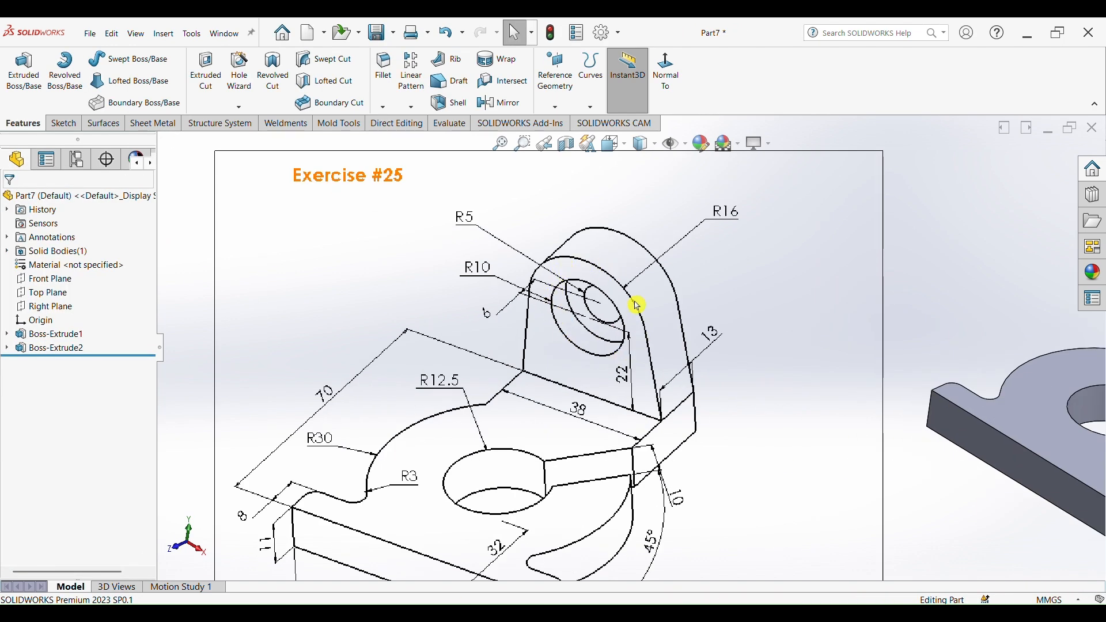
{"action": "scroll", "coordinate": [637, 311], "scroll_direction": "down", "scroll_amount": 5}
{"action": "scroll", "coordinate": [780, 328], "scroll_direction": "up", "scroll_amount": 2}
{"action": "left_click", "coordinate": [905, 329]}
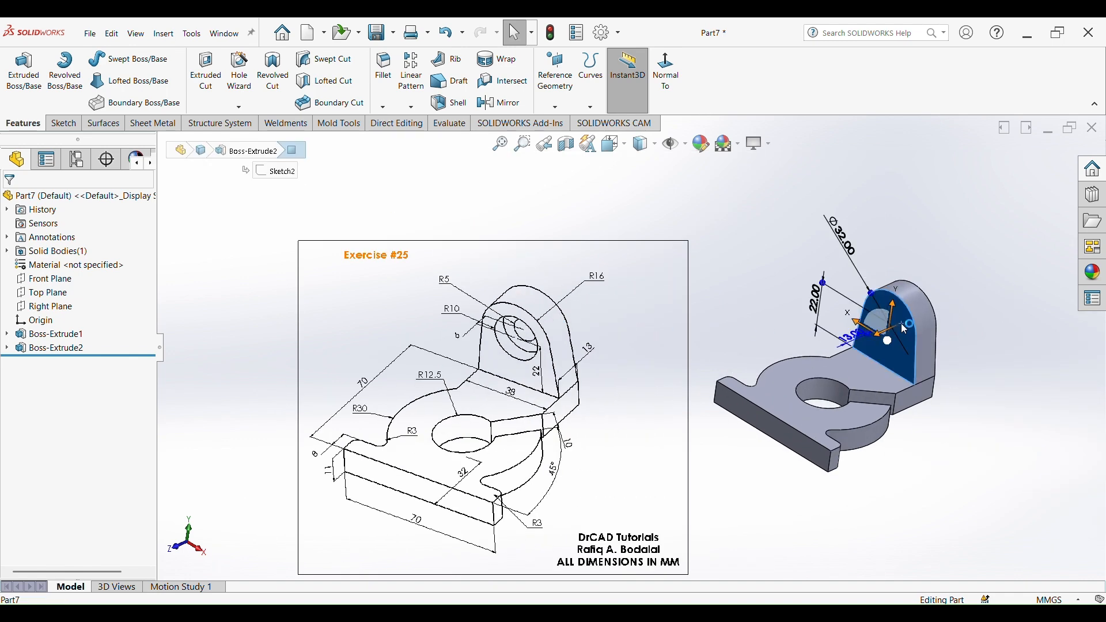
{"action": "left_click", "coordinate": [949, 290]}
{"action": "scroll", "coordinate": [587, 230], "scroll_direction": "down", "scroll_amount": 1}
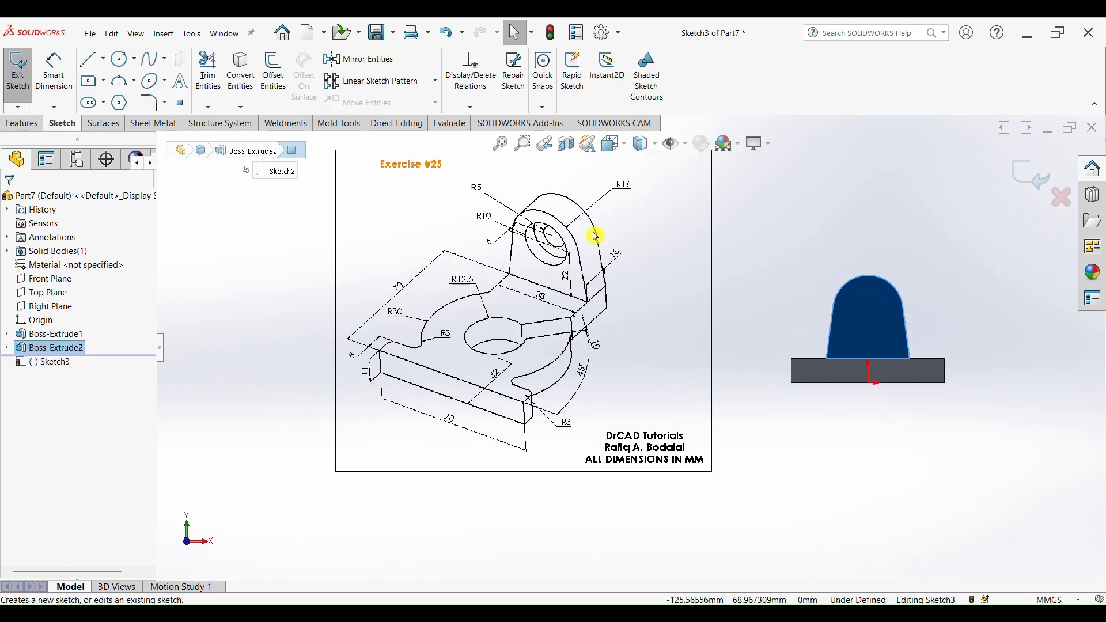
{"action": "scroll", "coordinate": [593, 231], "scroll_direction": "up", "scroll_amount": 2}
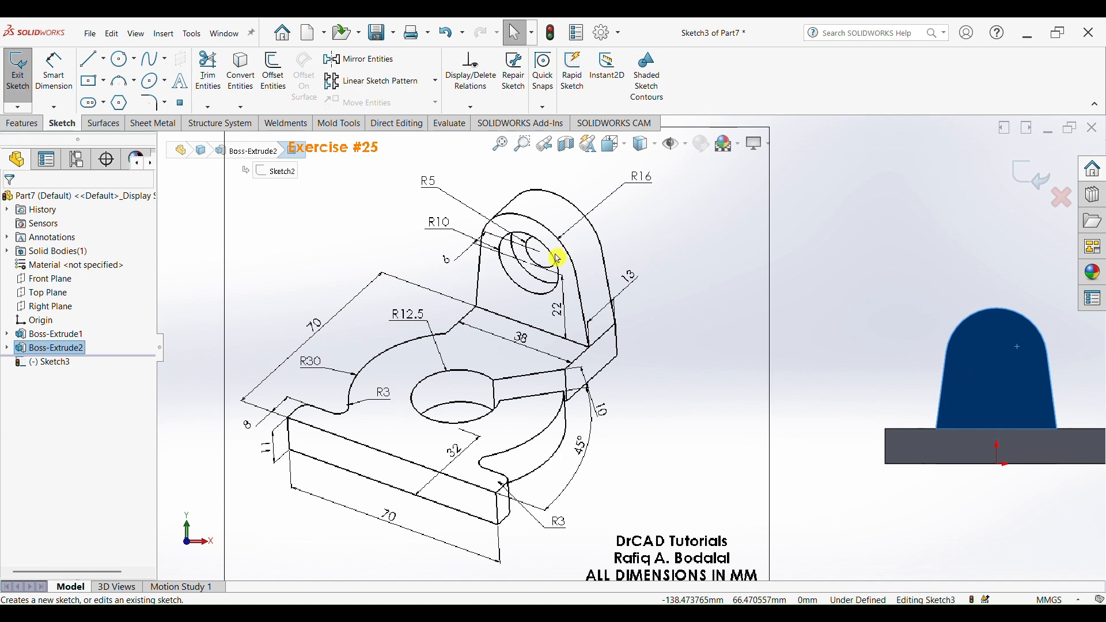
{"action": "scroll", "coordinate": [927, 341], "scroll_direction": "up", "scroll_amount": 2}
{"action": "scroll", "coordinate": [953, 363], "scroll_direction": "down", "scroll_amount": 4}
{"action": "left_click", "coordinate": [118, 61]}
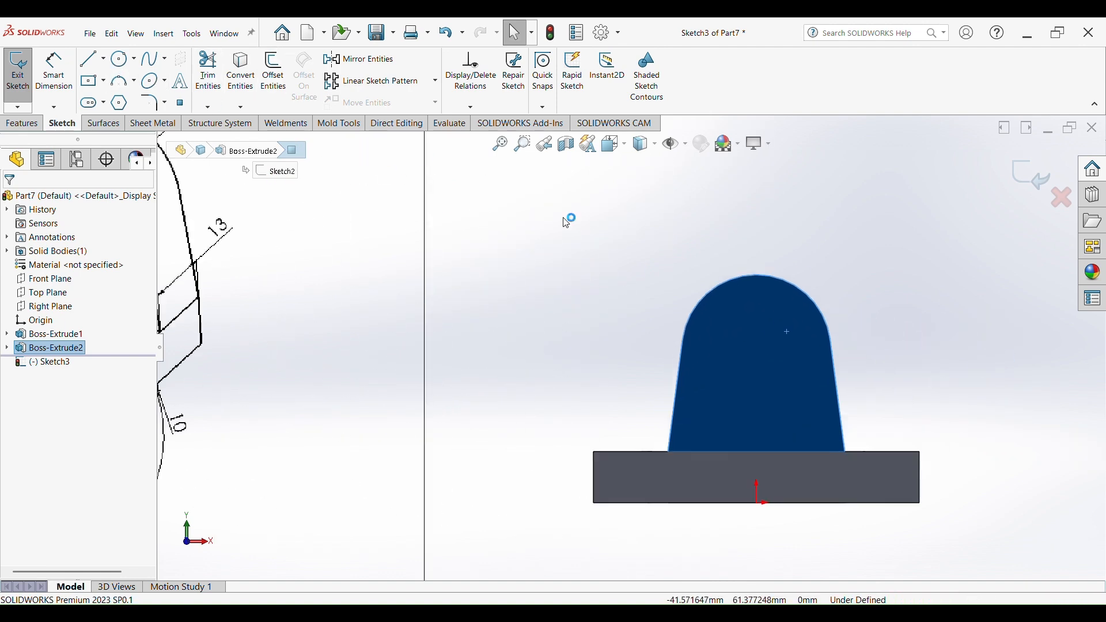
{"action": "key", "text": "s"}
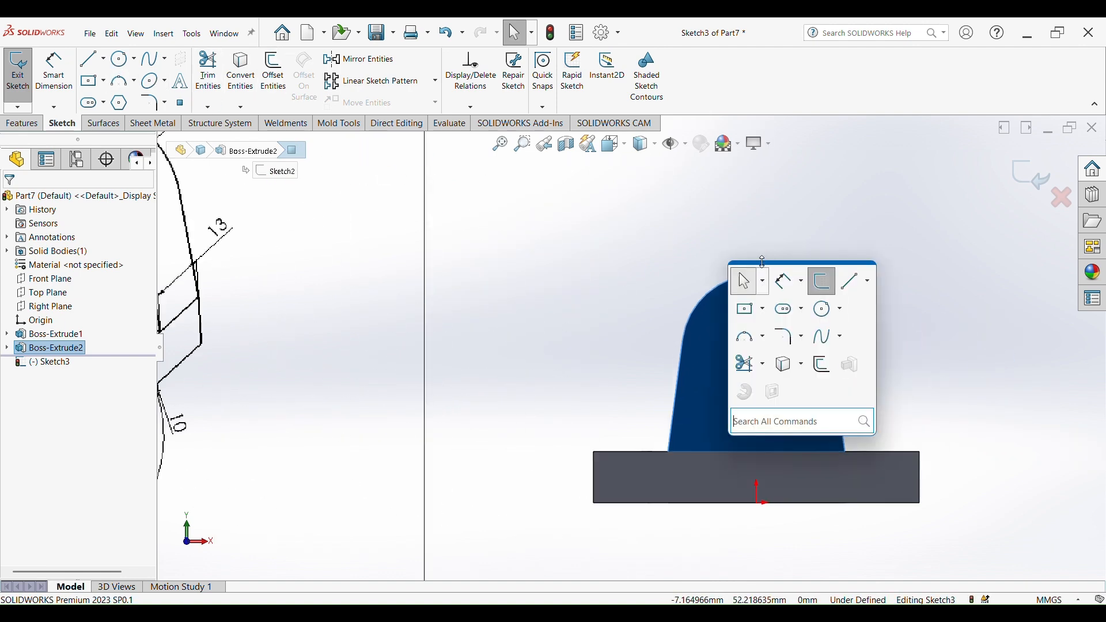
{"action": "left_click", "coordinate": [828, 310]}
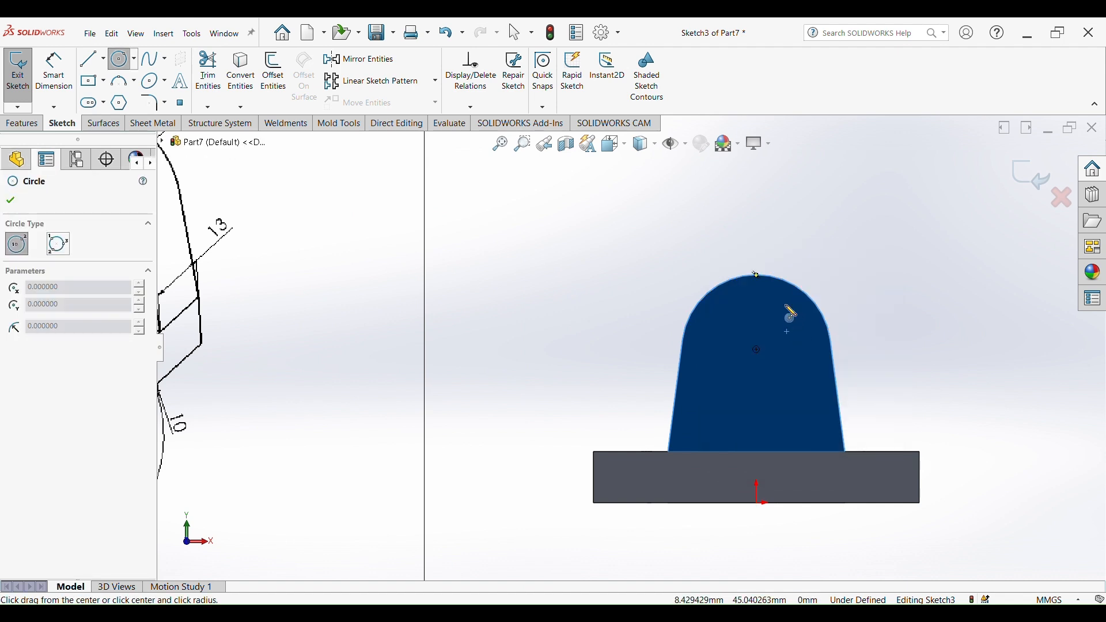
{"action": "left_click_drag", "start_coordinate": [757, 350], "coordinate": [784, 370]}
- Dimension the circle's diameter to 20 mm
{"action": "scroll", "coordinate": [408, 336], "scroll_direction": "up", "scroll_amount": 3}
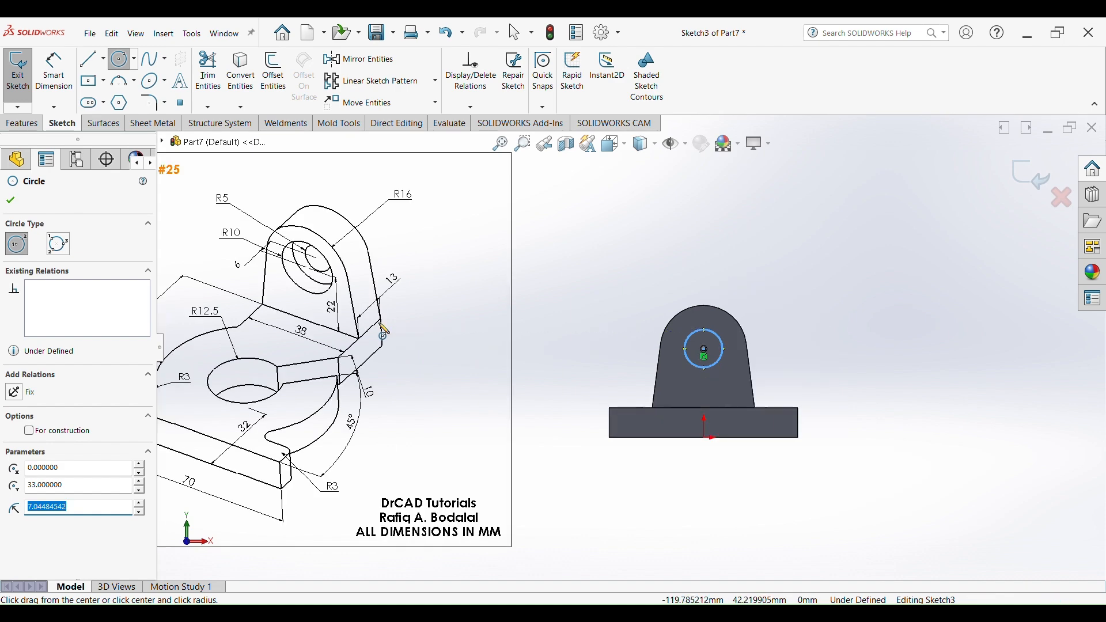
{"action": "scroll", "coordinate": [299, 271], "scroll_direction": "down", "scroll_amount": 4}
{"action": "scroll", "coordinate": [395, 223], "scroll_direction": "up", "scroll_amount": 1}
{"action": "scroll", "coordinate": [425, 245], "scroll_direction": "down", "scroll_amount": 1}
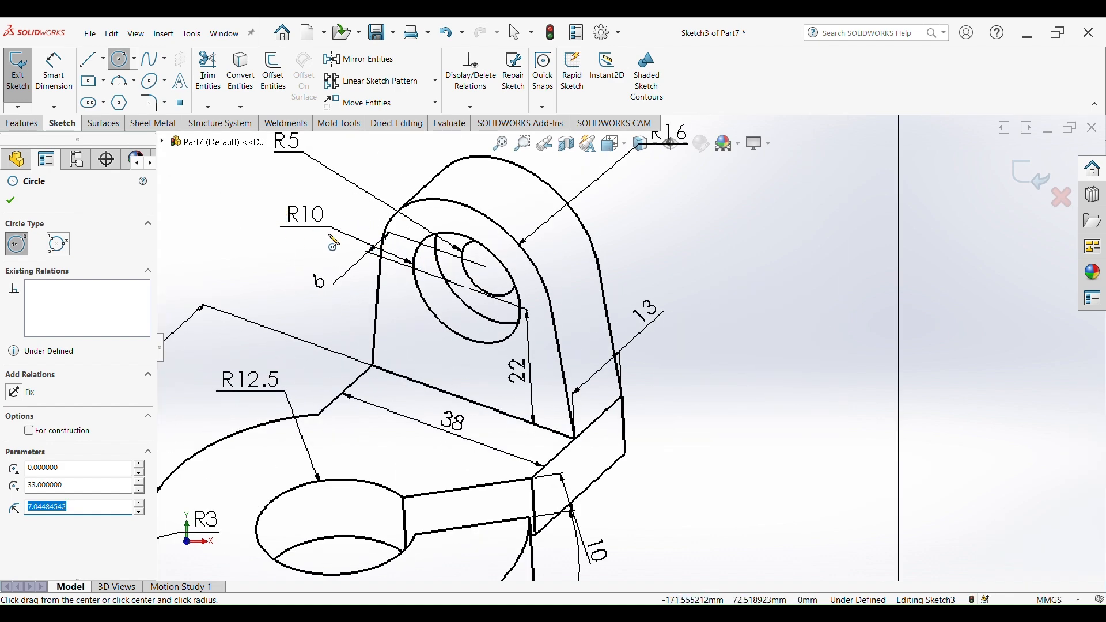
{"action": "scroll", "coordinate": [702, 299], "scroll_direction": "up", "scroll_amount": 4}
{"action": "scroll", "coordinate": [950, 349], "scroll_direction": "down", "scroll_amount": 3}
{"action": "right_click_drag", "start_coordinate": [981, 408], "coordinate": [956, 310]}
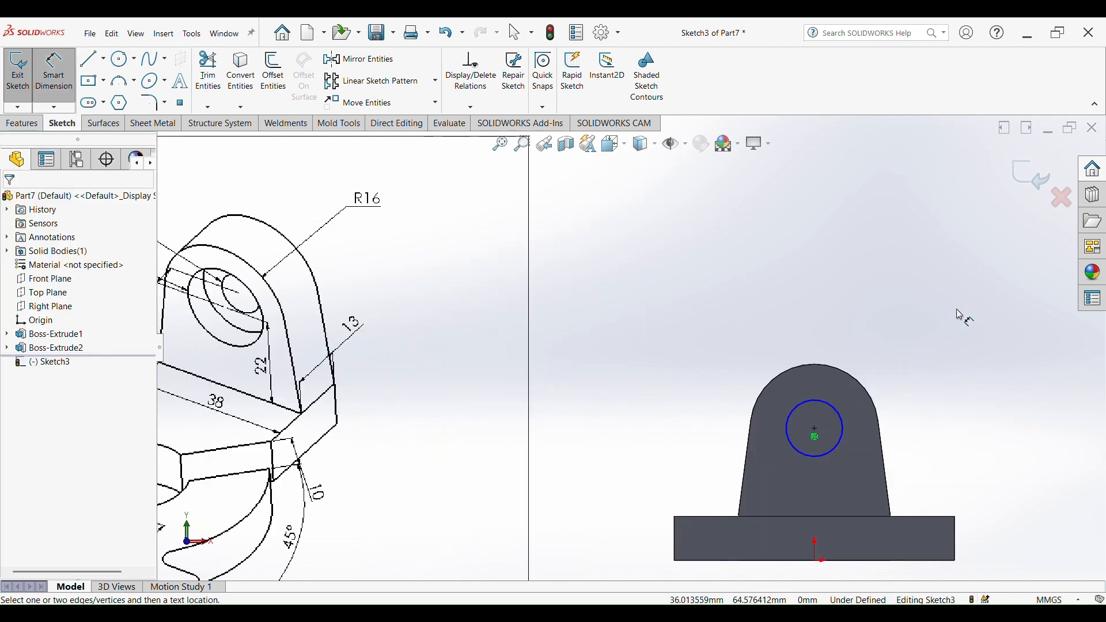
{"action": "left_click", "coordinate": [841, 424]}
{"action": "left_click", "coordinate": [852, 362]}
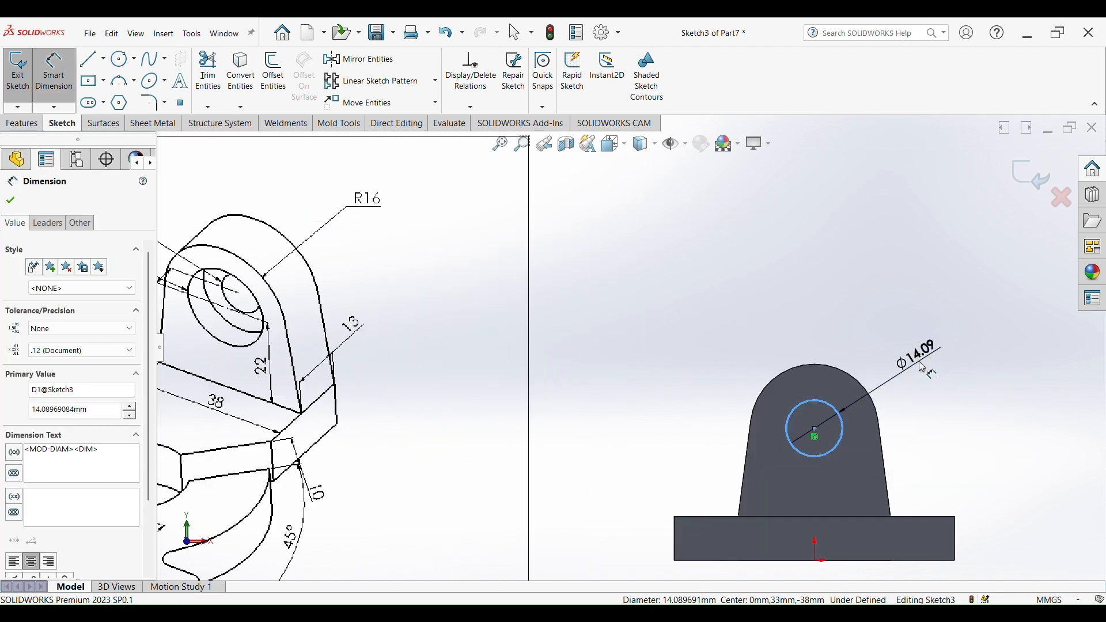
{"action": "type", "text": "20"}
{"action": "key", "text": "Return"}
- Cut-extrude the 20 mm circle 6 mm deep into the upright
{"action": "scroll", "coordinate": [631, 346], "scroll_direction": "up", "scroll_amount": 3}
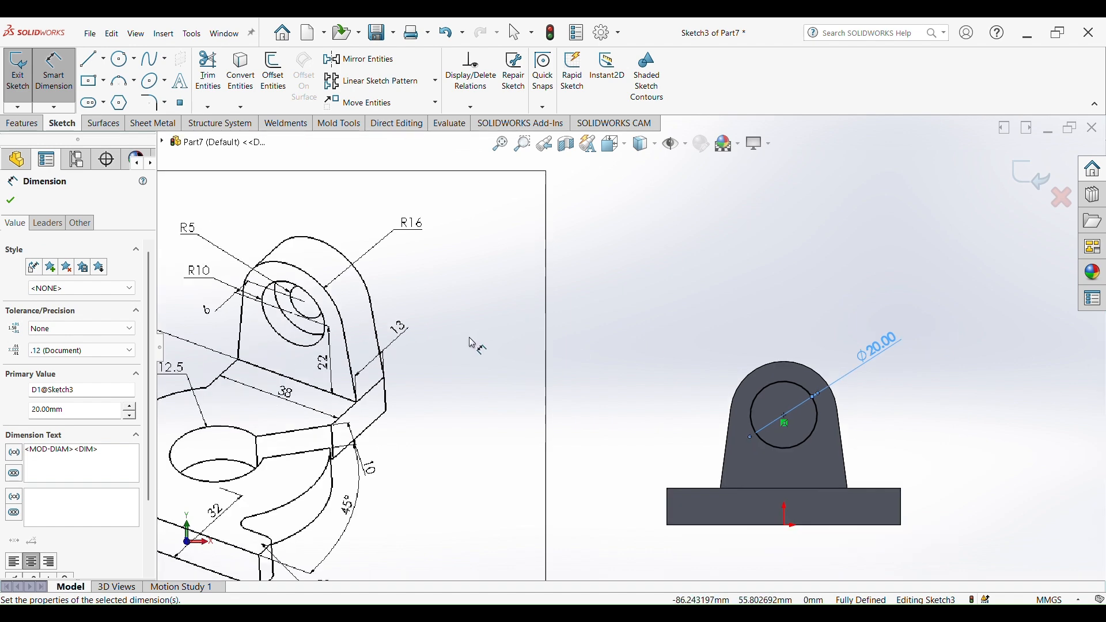
{"action": "scroll", "coordinate": [369, 325], "scroll_direction": "down", "scroll_amount": 3}
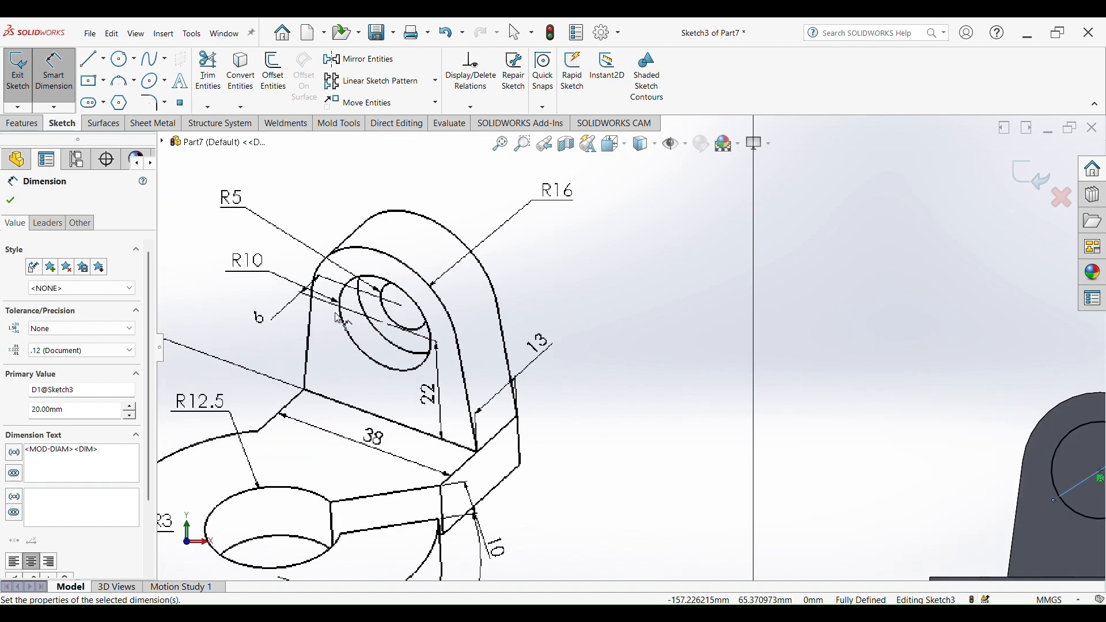
{"action": "left_click", "coordinate": [26, 128]}
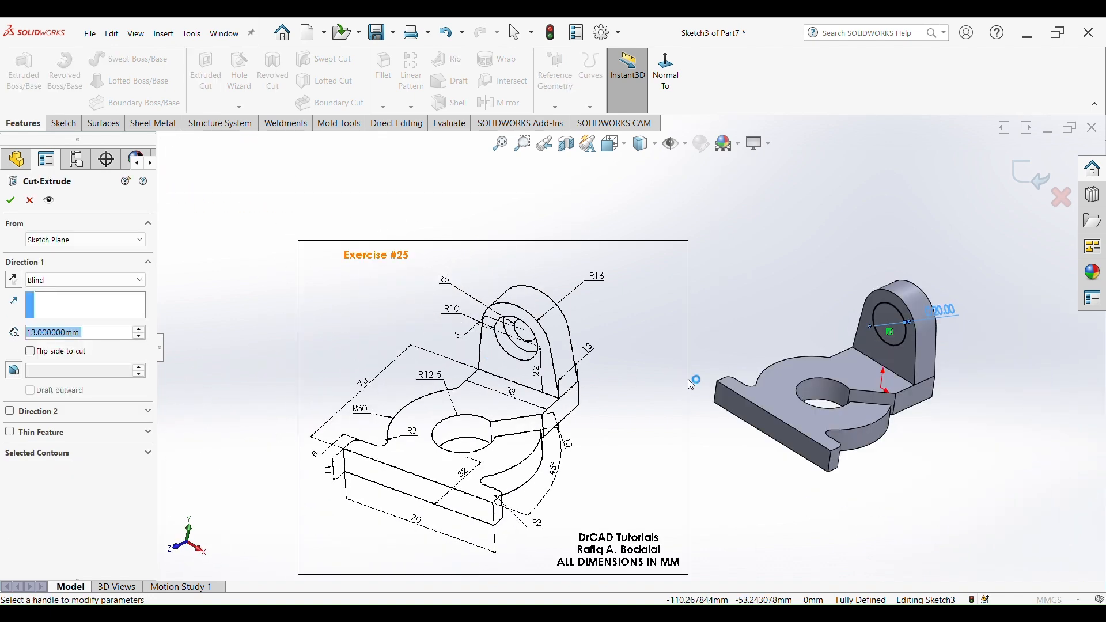
{"action": "scroll", "coordinate": [531, 374], "scroll_direction": "down", "scroll_amount": 4}
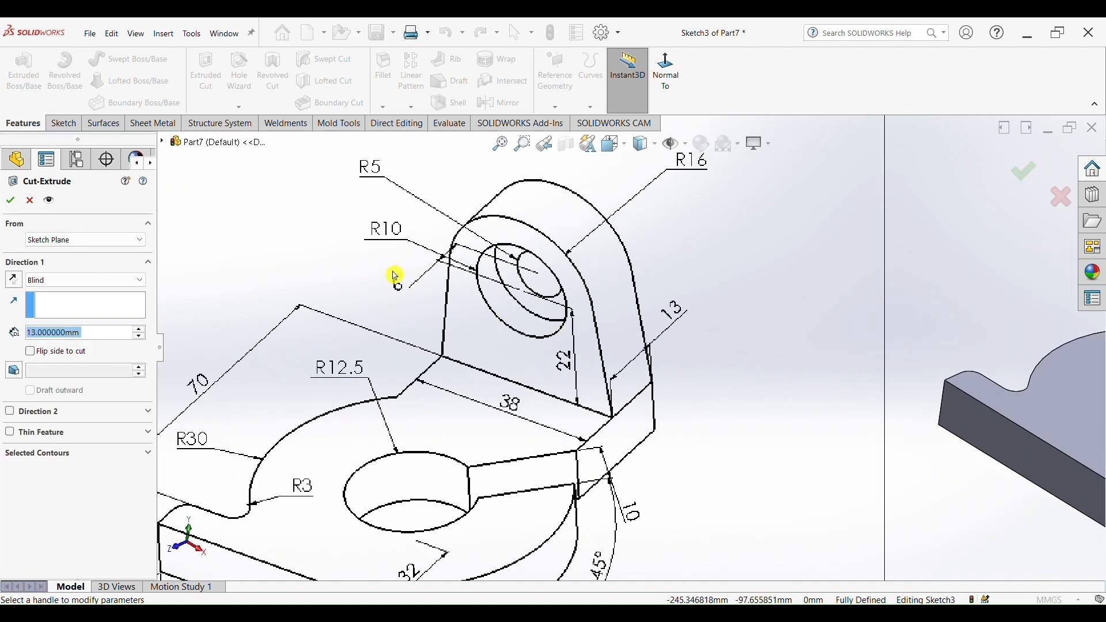
{"action": "scroll", "coordinate": [632, 349], "scroll_direction": "up", "scroll_amount": 3}
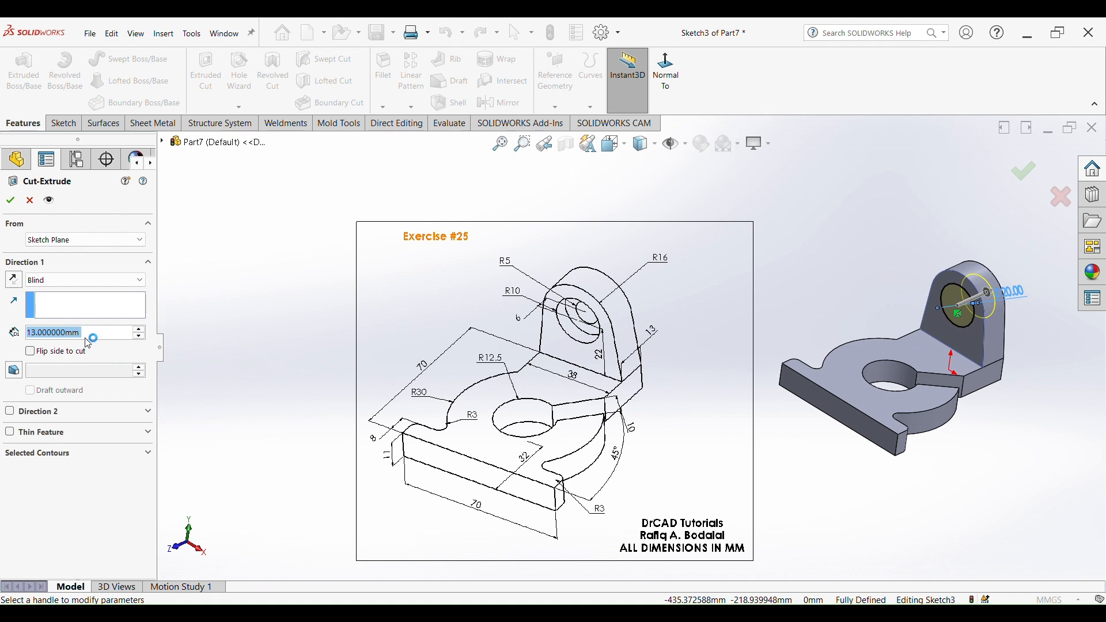
{"action": "type", "text": "6"}
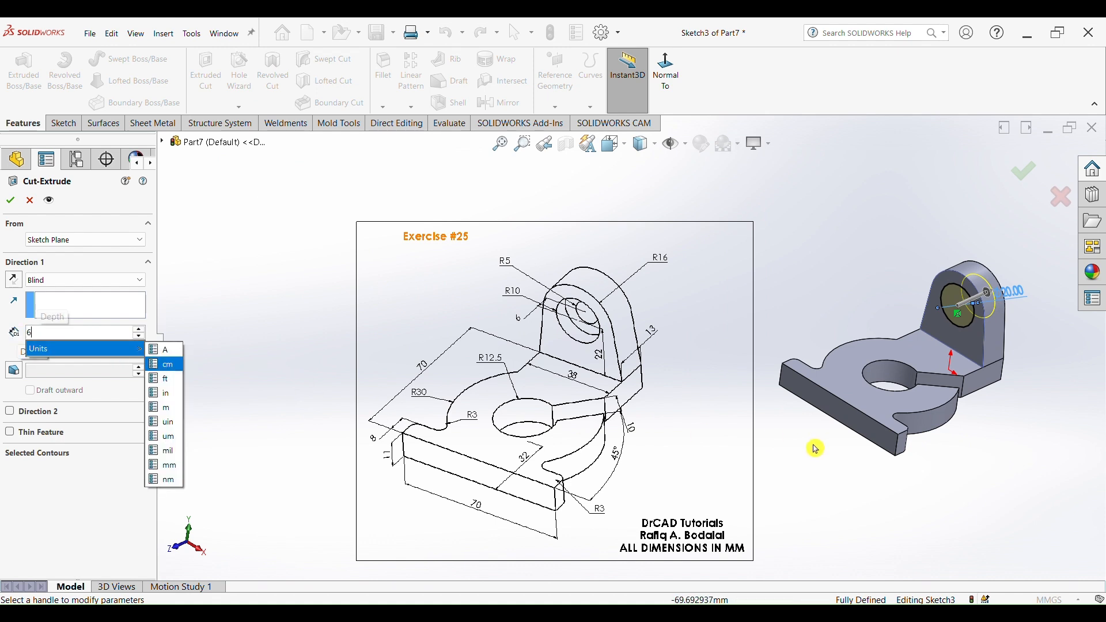
{"action": "key", "text": "Return"}
{"action": "left_click", "coordinate": [11, 203]}
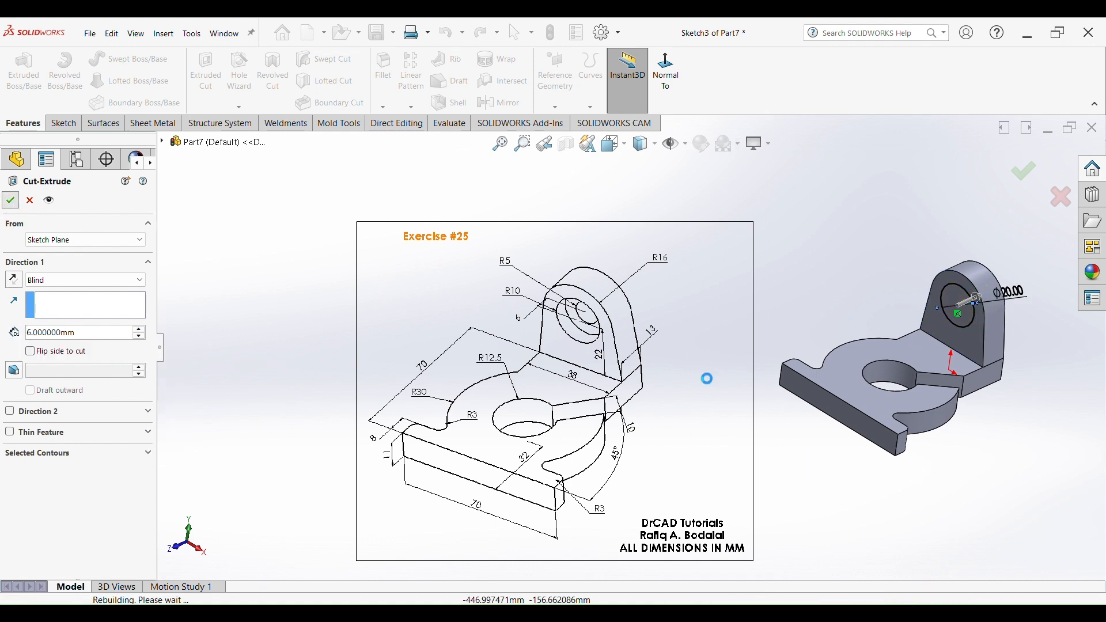
- Start a sketch on the counterbore's bottom face and draw a circle at the same centre
{"action": "middle_click_drag", "start_coordinate": [837, 494], "coordinate": [873, 441]}
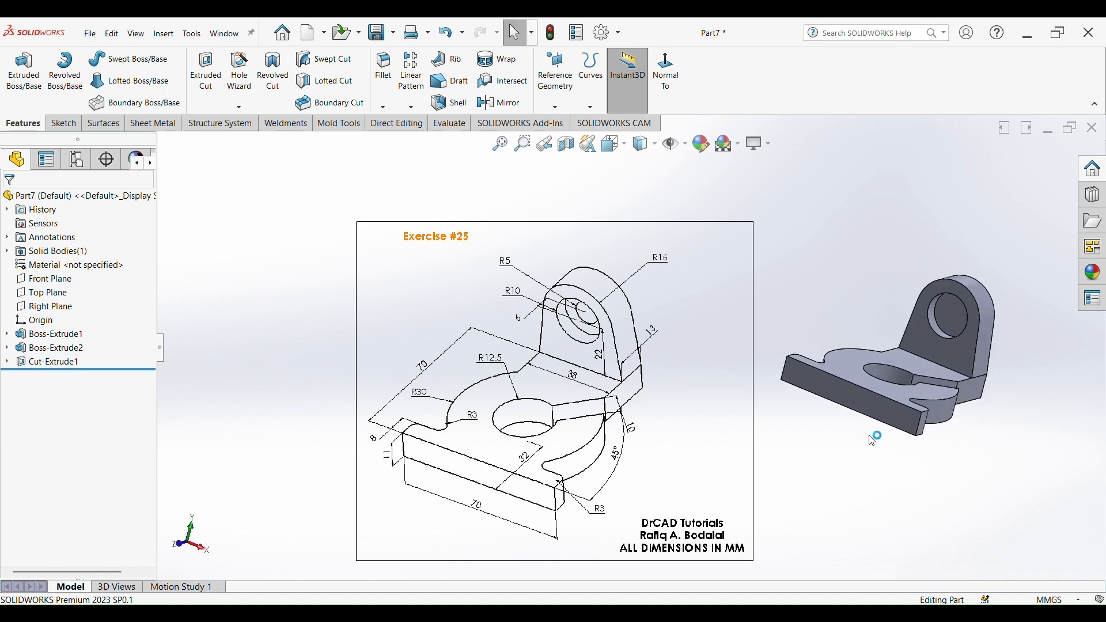
{"action": "left_click", "coordinate": [945, 313]}
{"action": "left_click", "coordinate": [986, 253]}
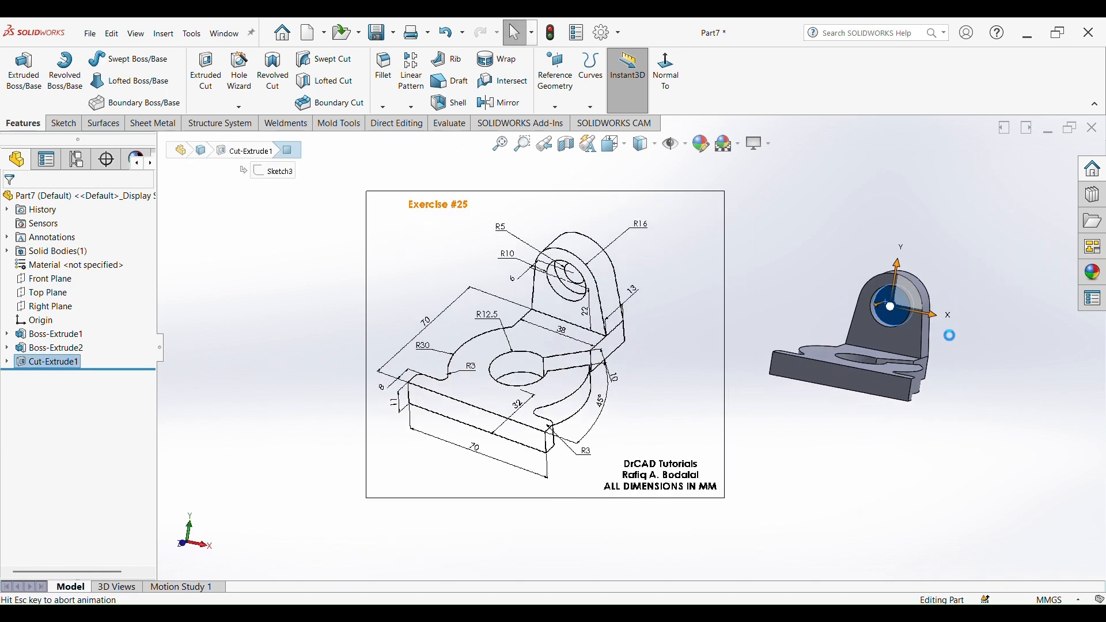
{"action": "scroll", "coordinate": [870, 275], "scroll_direction": "down", "scroll_amount": 5}
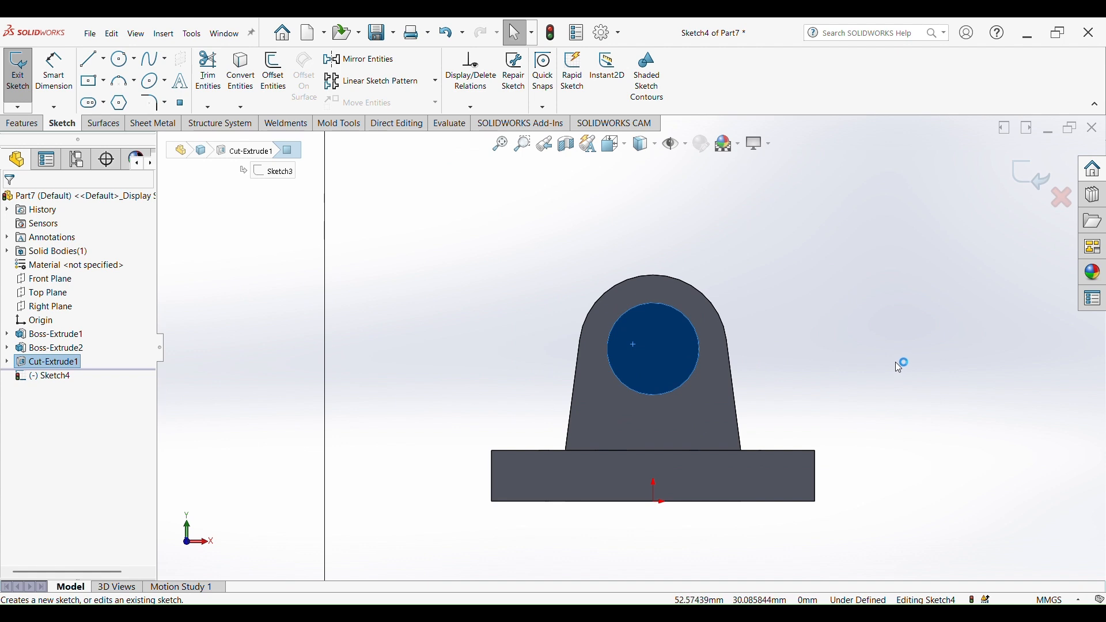
{"action": "key", "text": "s"}
{"action": "left_click", "coordinate": [992, 412]}
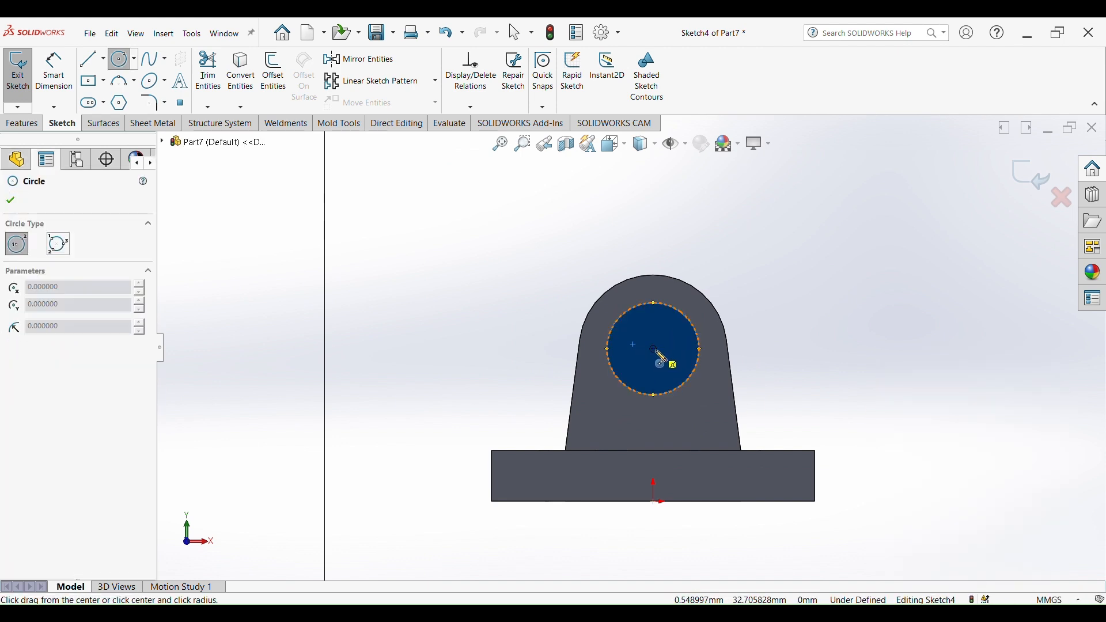
{"action": "left_click", "coordinate": [654, 349]}
{"action": "left_click", "coordinate": [666, 370]}
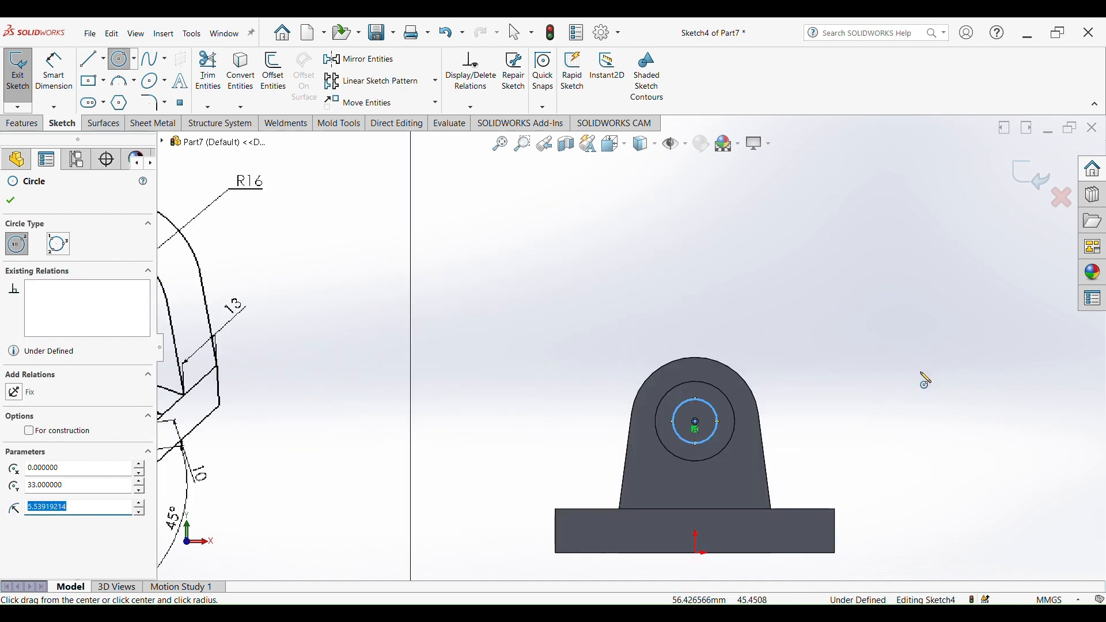
- Dimension the small circle's diameter to 10 mm
{"action": "right_click_drag", "start_coordinate": [919, 398], "coordinate": [921, 341]}
{"action": "left_click", "coordinate": [713, 408]}
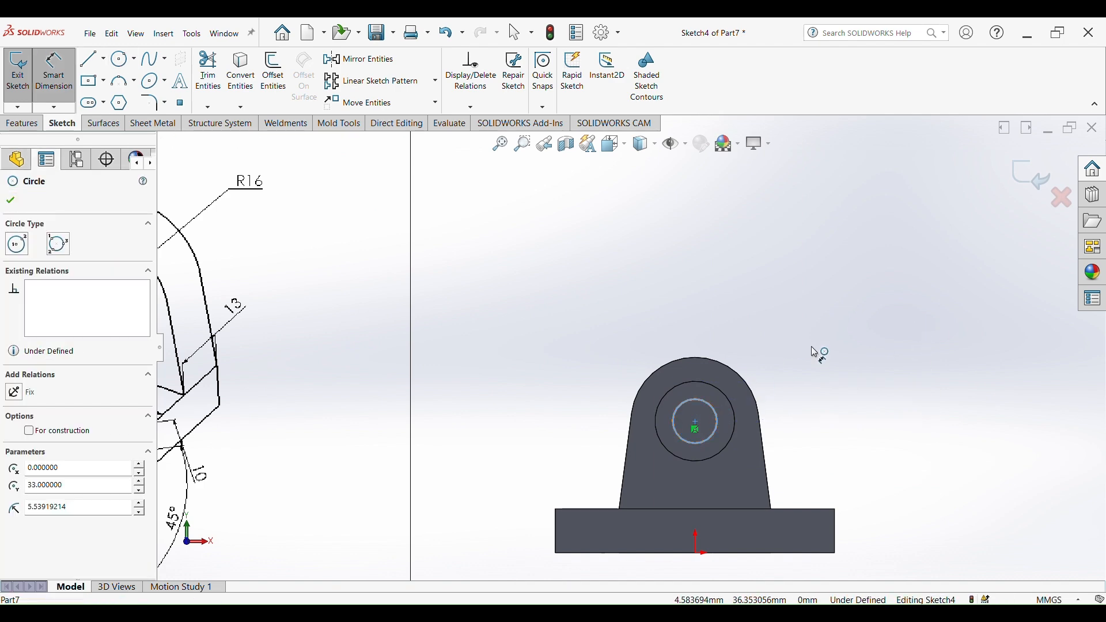
{"action": "left_click", "coordinate": [843, 339]}
{"action": "type", "text": "10"}
{"action": "key", "text": "Return"}
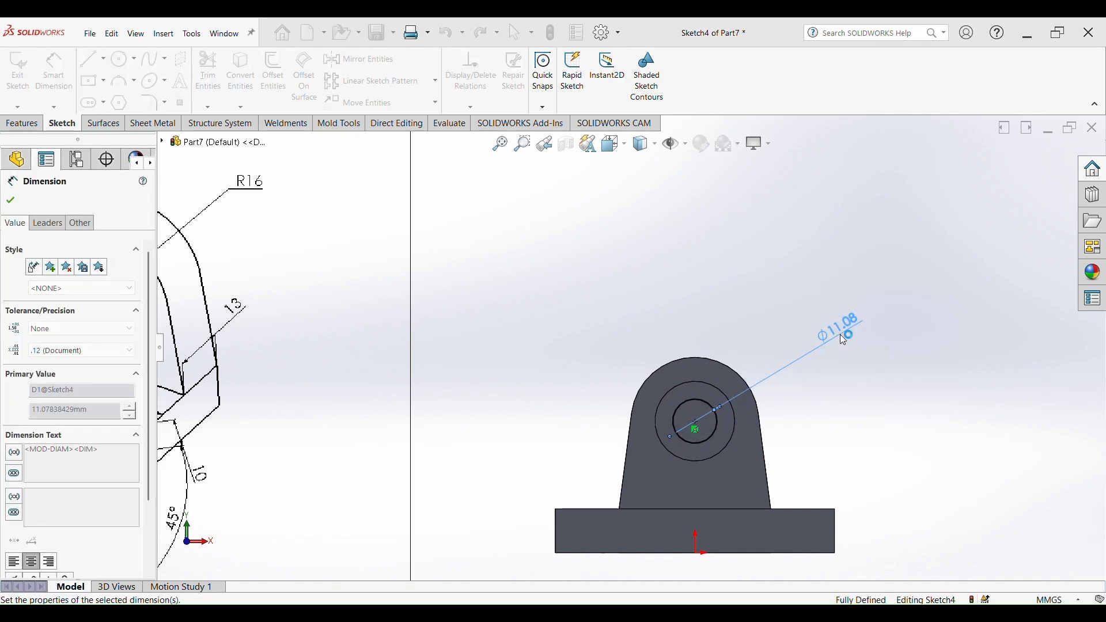
{"action": "scroll", "coordinate": [806, 406], "scroll_direction": "up", "scroll_amount": 3}
{"action": "middle_click_drag", "start_coordinate": [721, 347], "coordinate": [549, 341]}
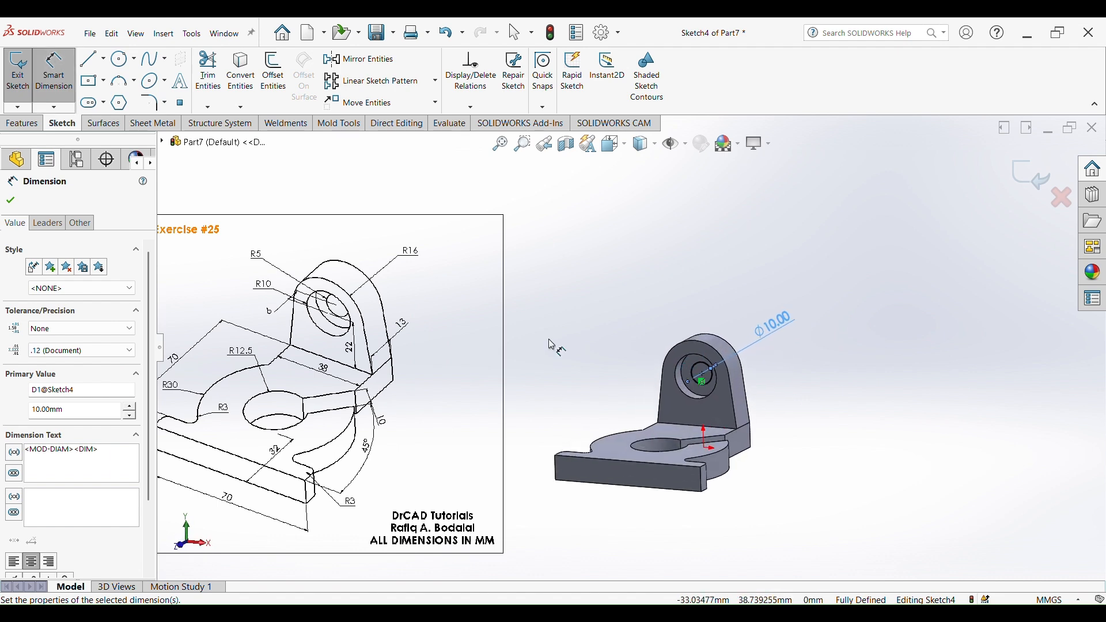
- Cut-extrude the 10 mm circle through the upright, dragging the depth to 41 mm
{"action": "key", "text": "s"}
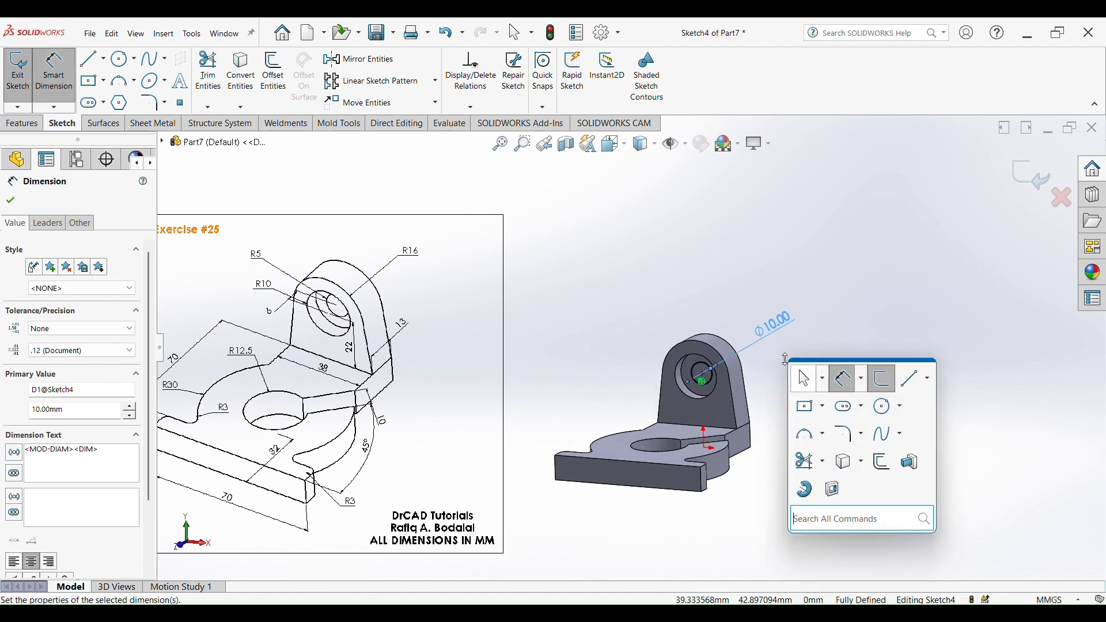
{"action": "left_click", "coordinate": [841, 491]}
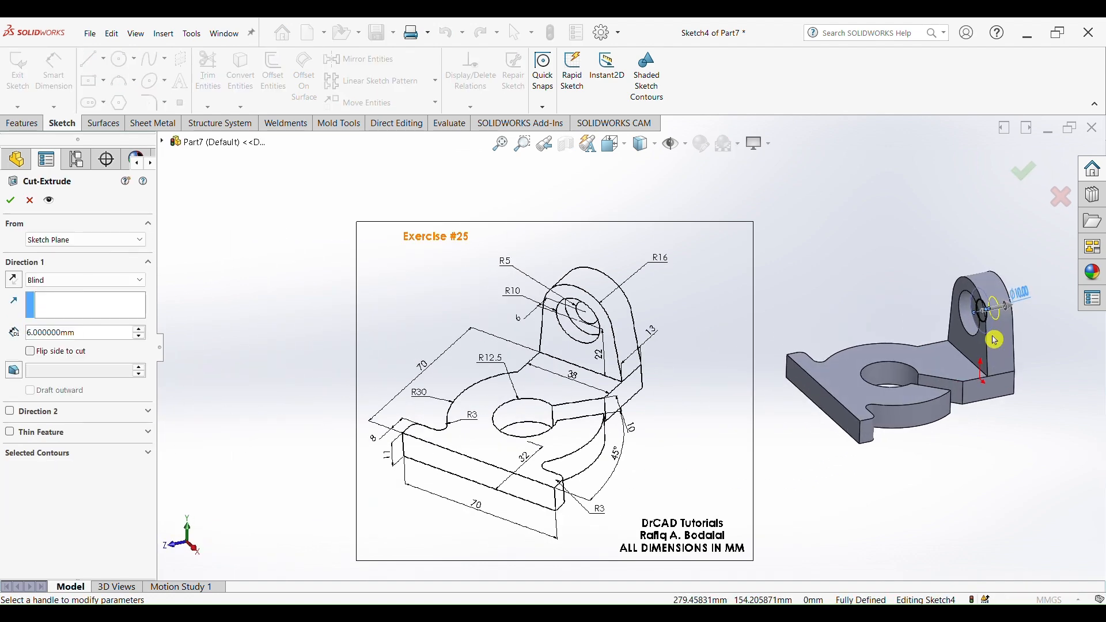
{"action": "scroll", "coordinate": [858, 318], "scroll_direction": "down", "scroll_amount": 5}
{"action": "left_click_drag", "start_coordinate": [604, 350], "coordinate": [693, 327]}
{"action": "middle_click_drag", "start_coordinate": [691, 327], "coordinate": [773, 306]}
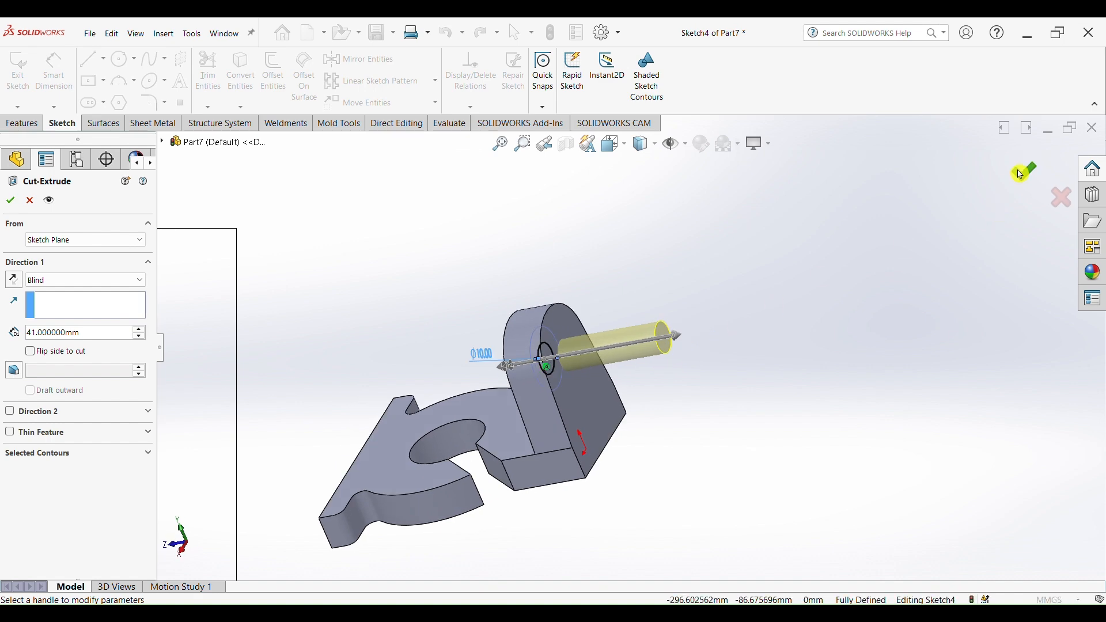
{"action": "left_click", "coordinate": [1024, 171]}
{"action": "middle_click_drag", "start_coordinate": [715, 442], "coordinate": [813, 381]}
{"action": "scroll", "coordinate": [696, 396], "scroll_direction": "up", "scroll_amount": 3}
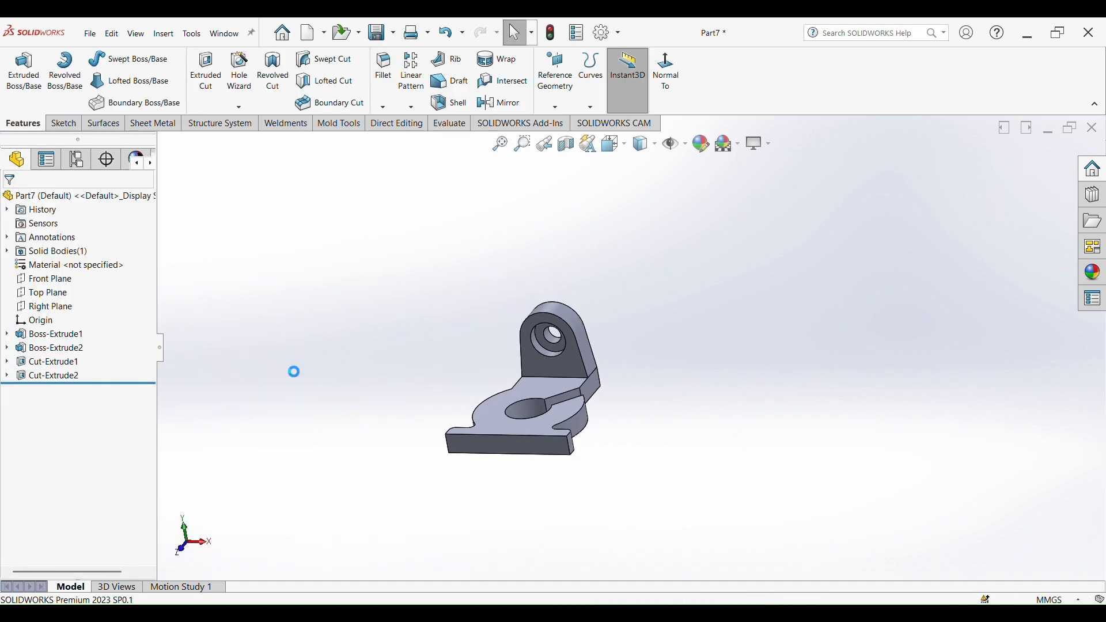
- Apply the Plain White scene to the model view
{"action": "left_click", "coordinate": [739, 145]}
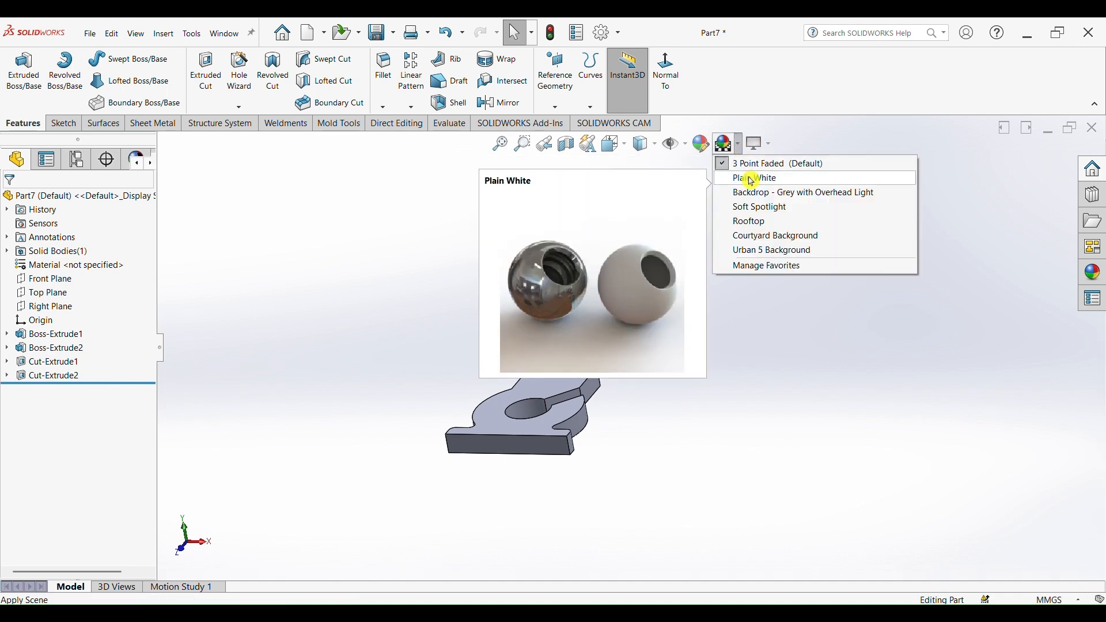
{"action": "left_click", "coordinate": [743, 176]}
{"action": "middle_click_drag", "start_coordinate": [653, 317], "coordinate": [649, 350]}
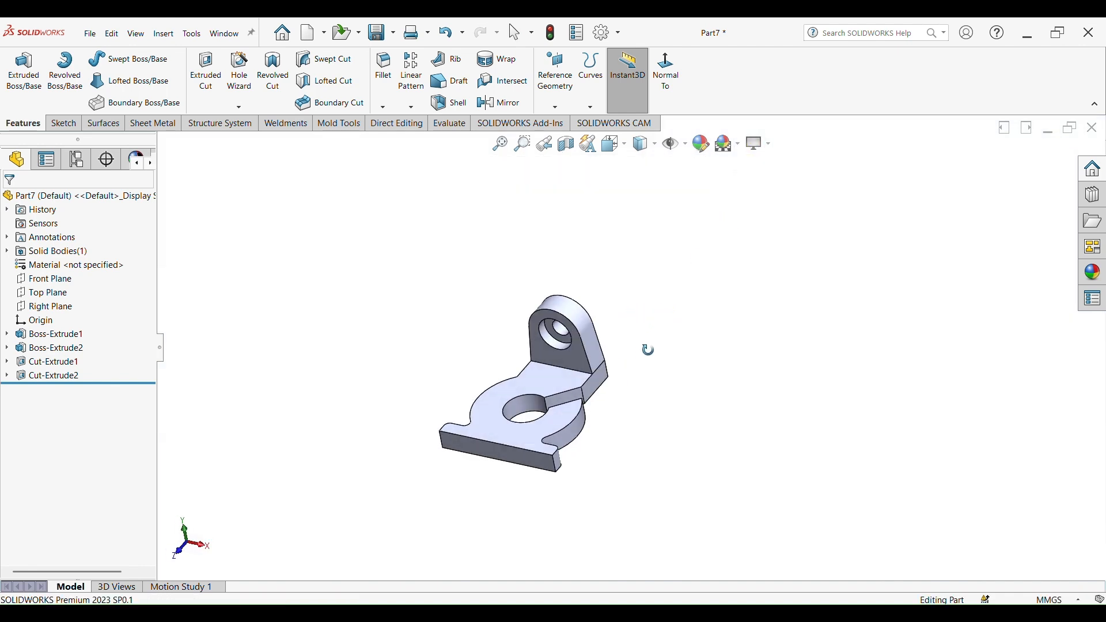
- Assign AISI 1020 steel as the part's material
{"action": "right_click", "coordinate": [62, 269]}
{"action": "left_click", "coordinate": [153, 274]}
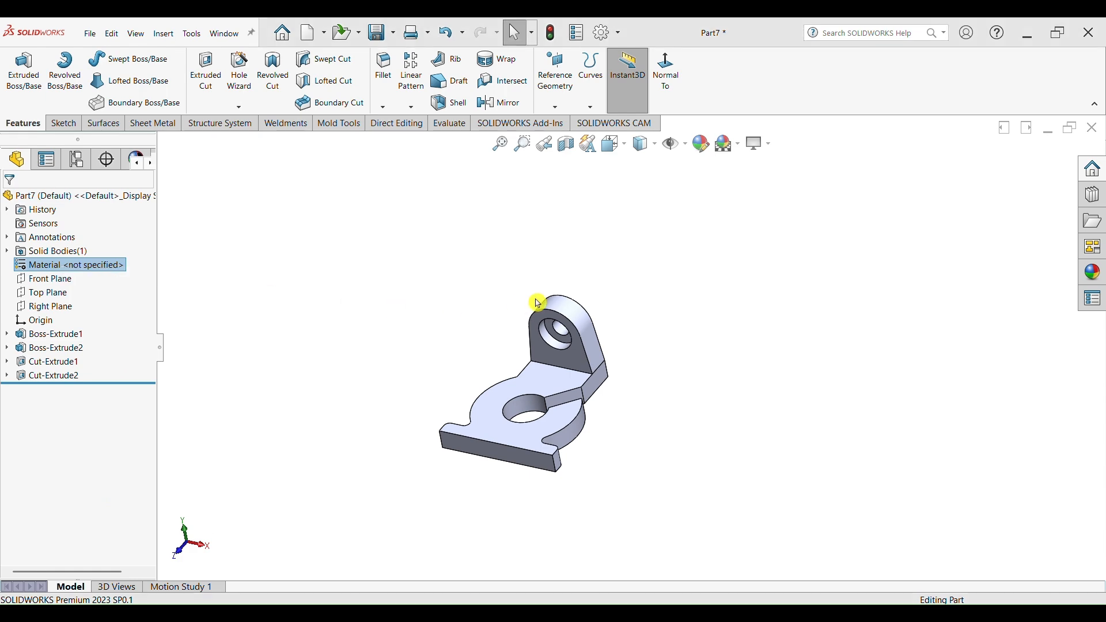
{"action": "left_click", "coordinate": [366, 249]}
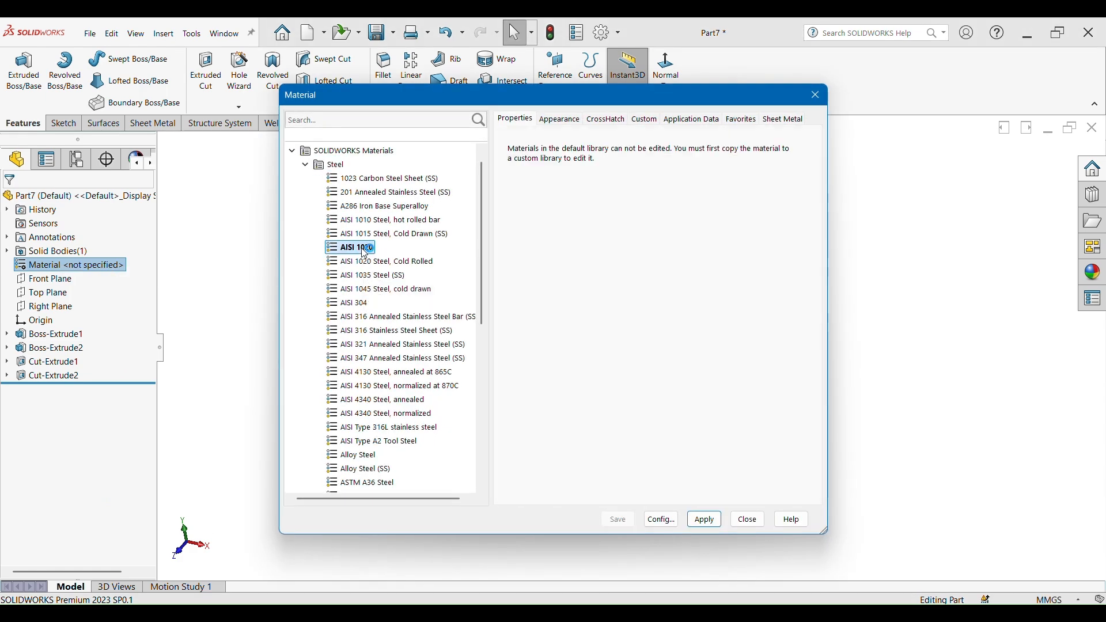
{"action": "left_click", "coordinate": [708, 521]}
{"action": "left_click", "coordinate": [750, 522]}
{"action": "middle_click_drag", "start_coordinate": [635, 353], "coordinate": [600, 374]}
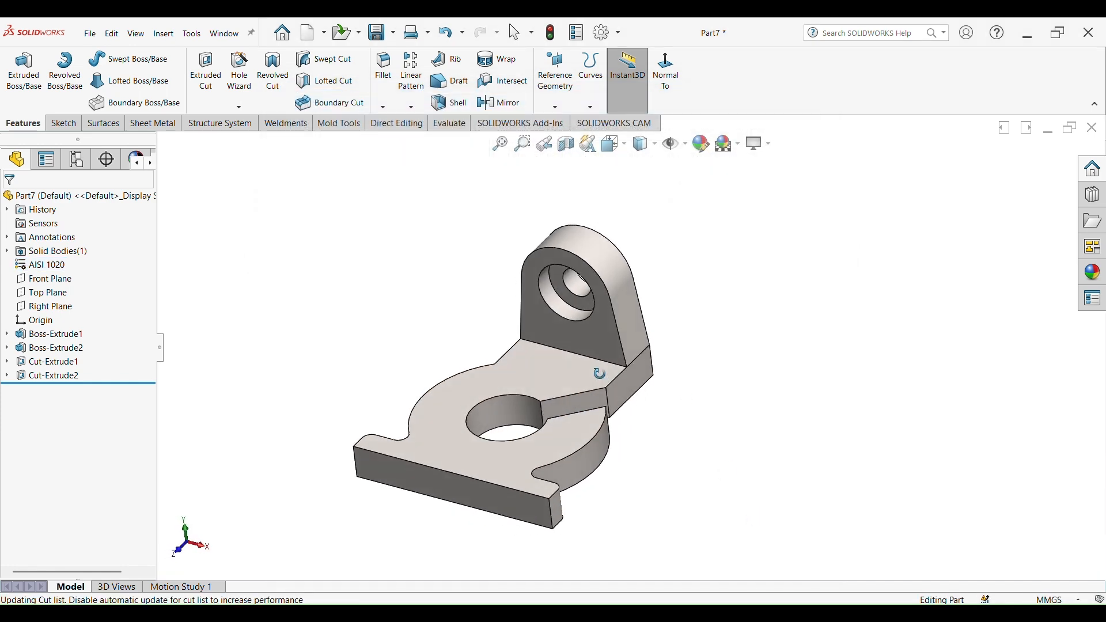